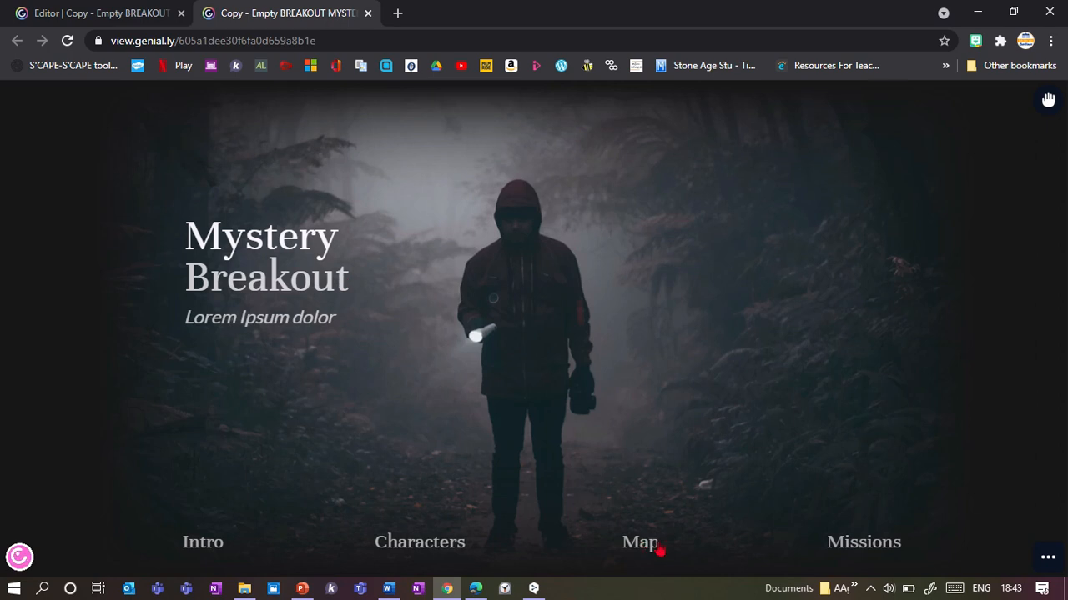
Open the map of the breakout preview, view the dog scene and return to the map
click(649, 543)
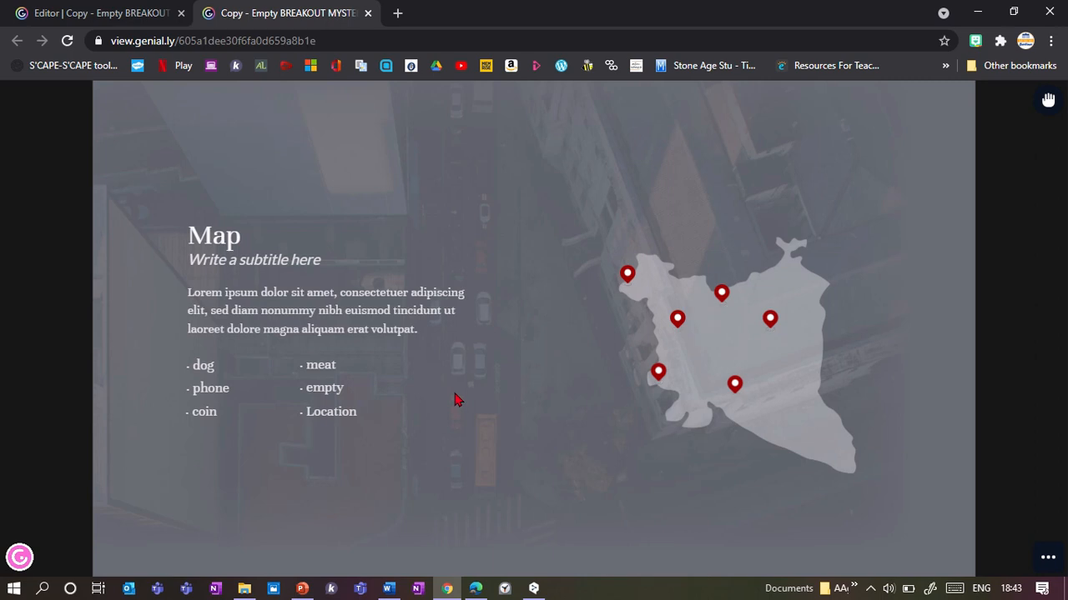
click(203, 367)
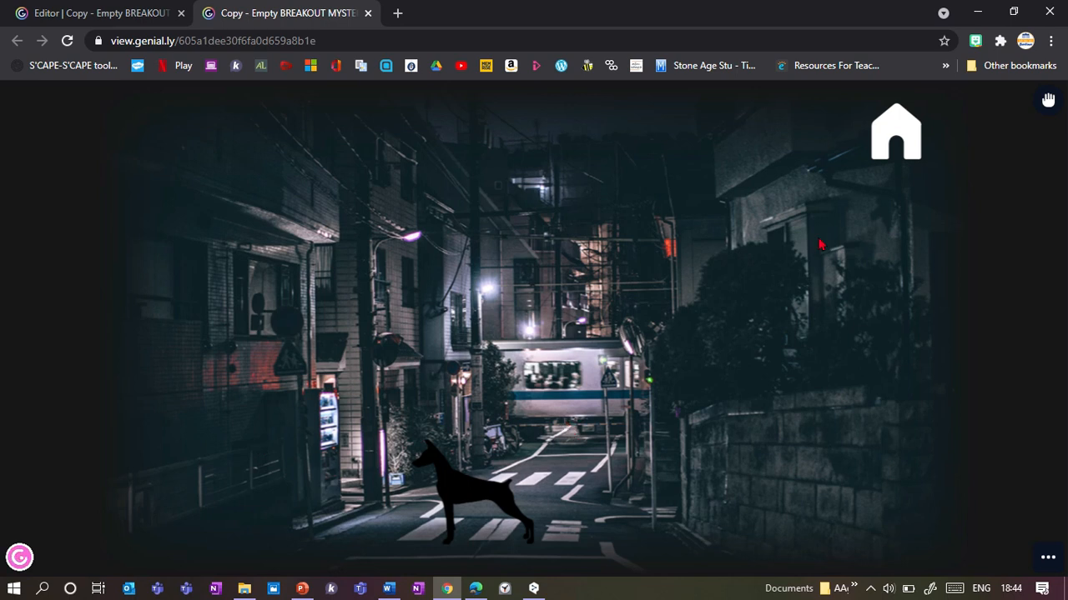
click(885, 151)
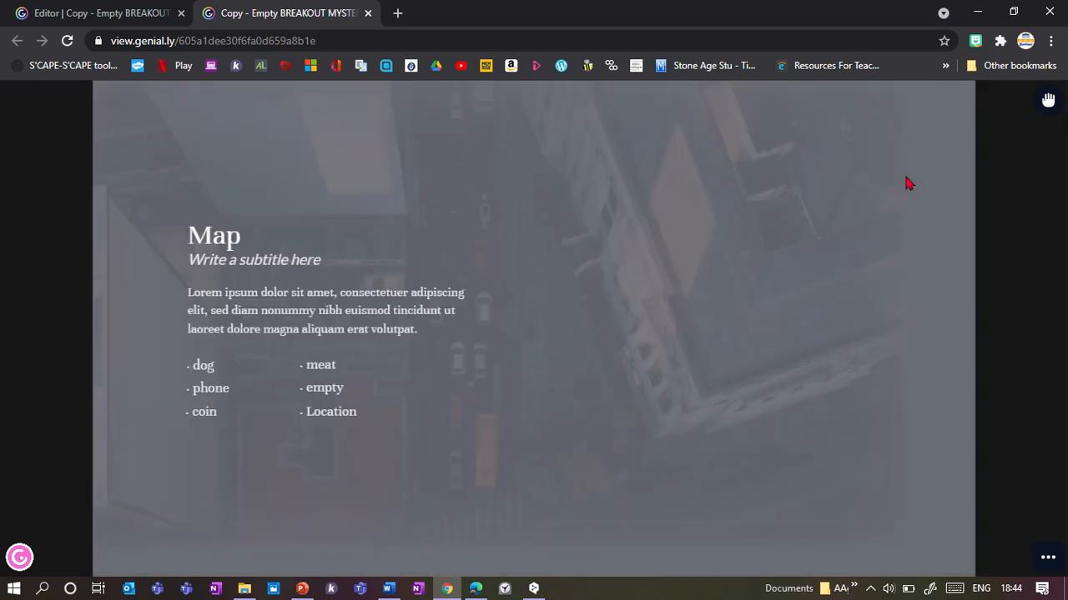
Collect the coin in the coin scene and return to the map
click(221, 405)
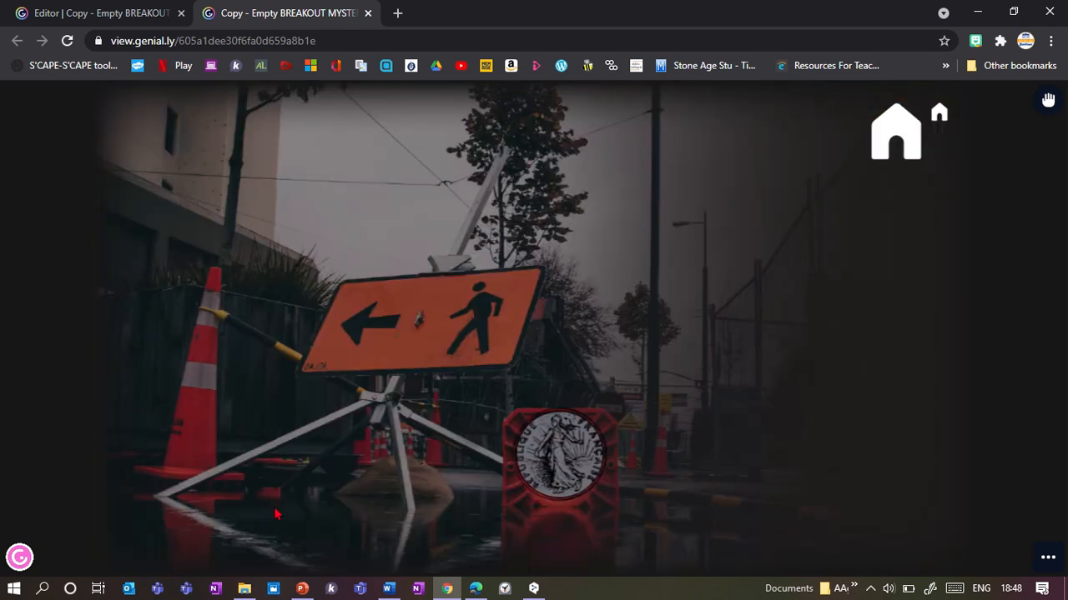
click(562, 470)
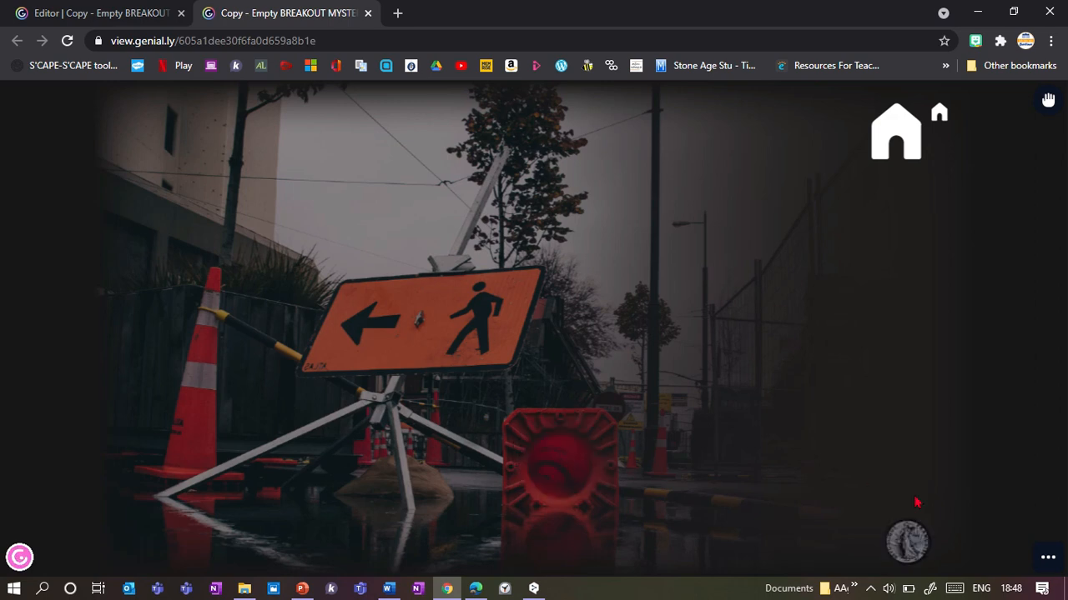
click(880, 154)
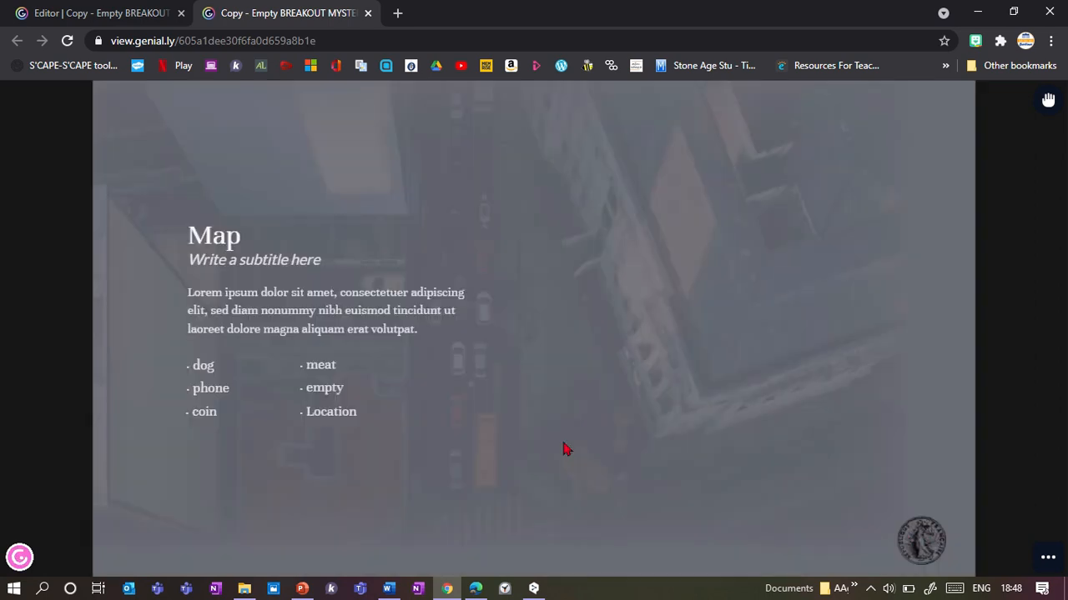
Revisit the dog scene, and use the collected coin on the payphone in the phone scene before returning to the map
click(201, 369)
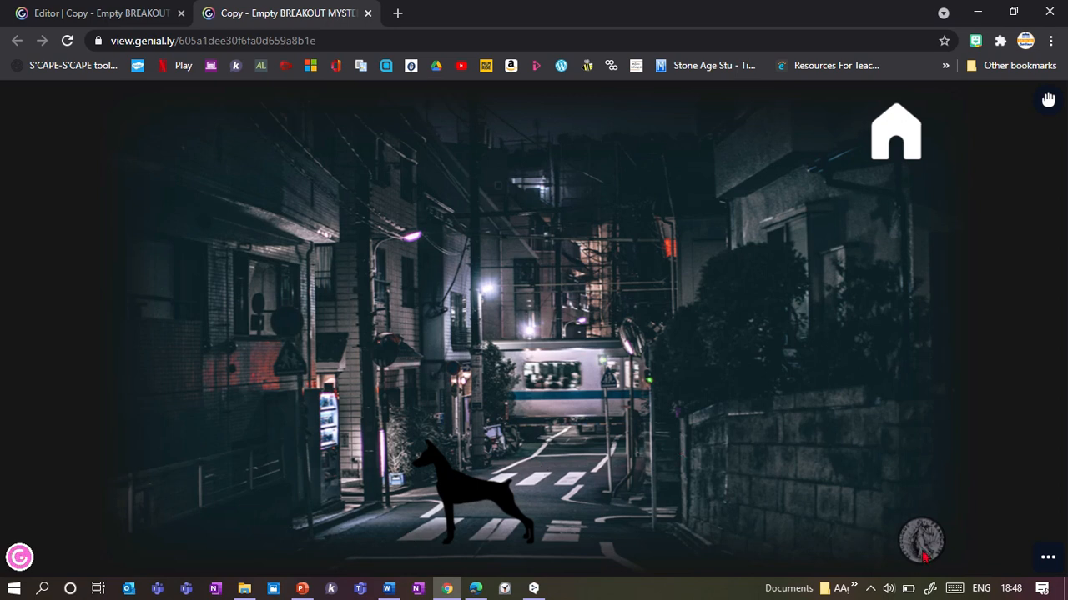
click(876, 148)
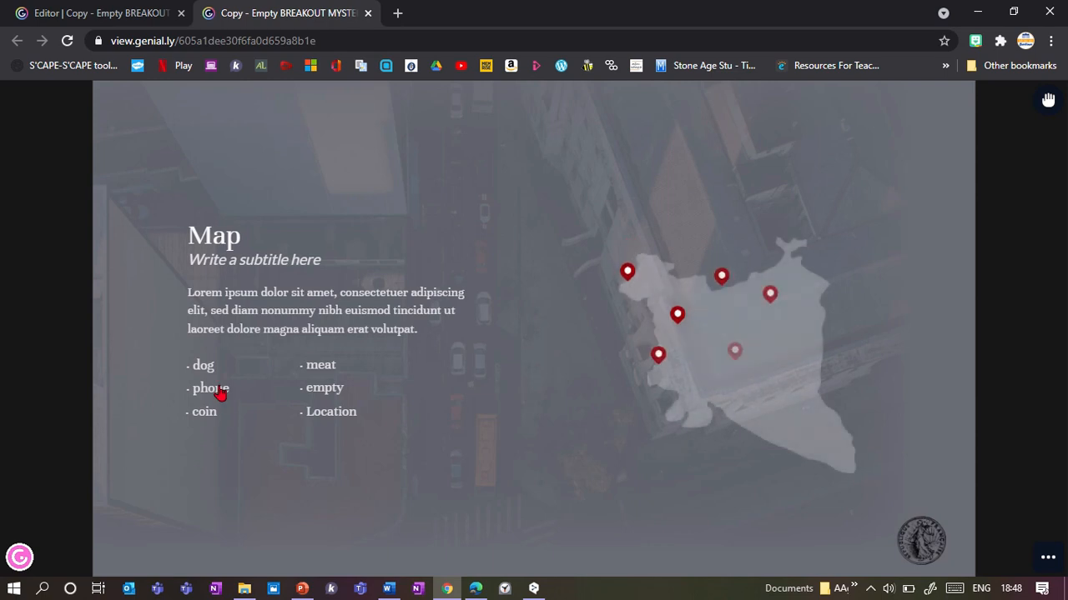
click(222, 389)
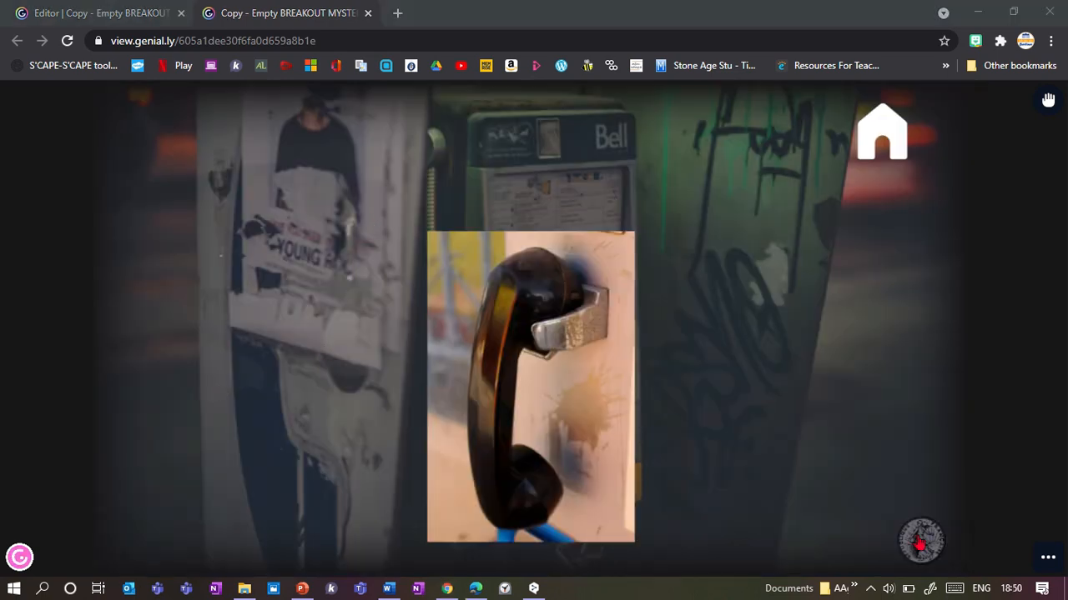
click(921, 542)
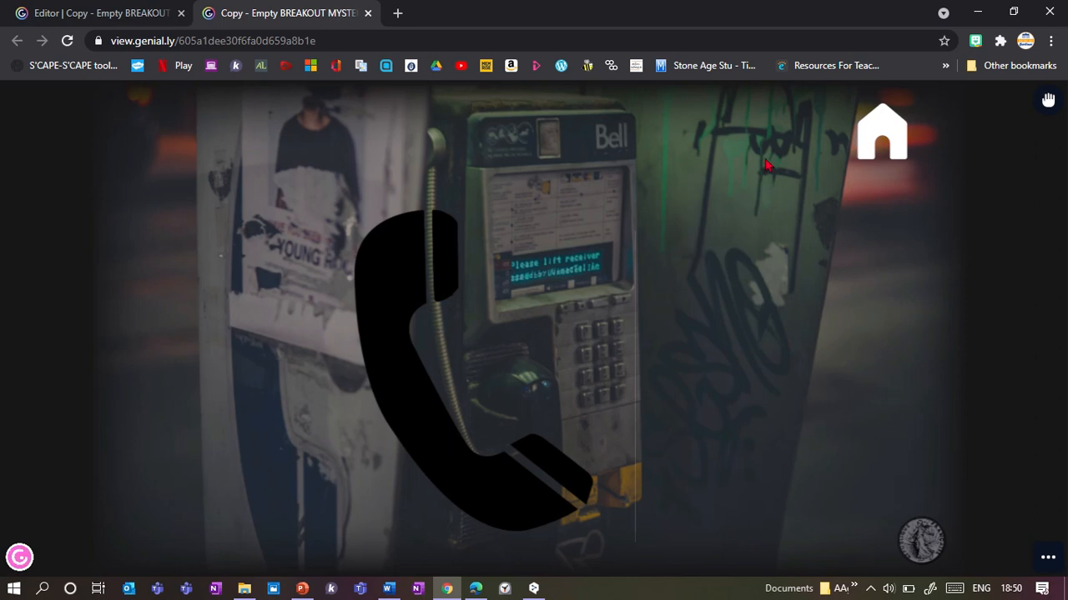
click(885, 131)
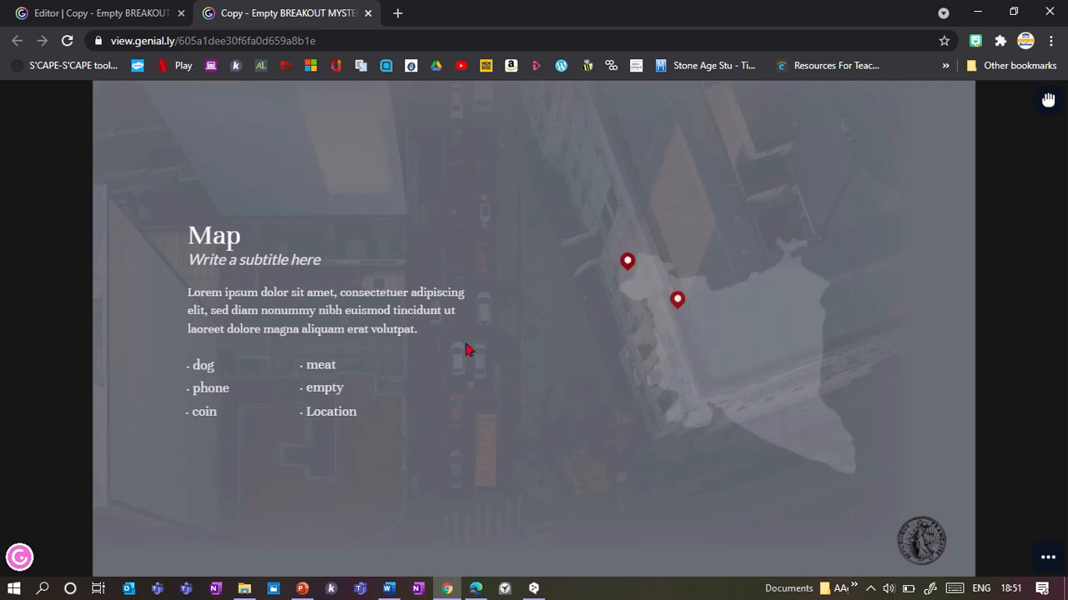
Pick up the meat in the street scene and return to the map
click(319, 369)
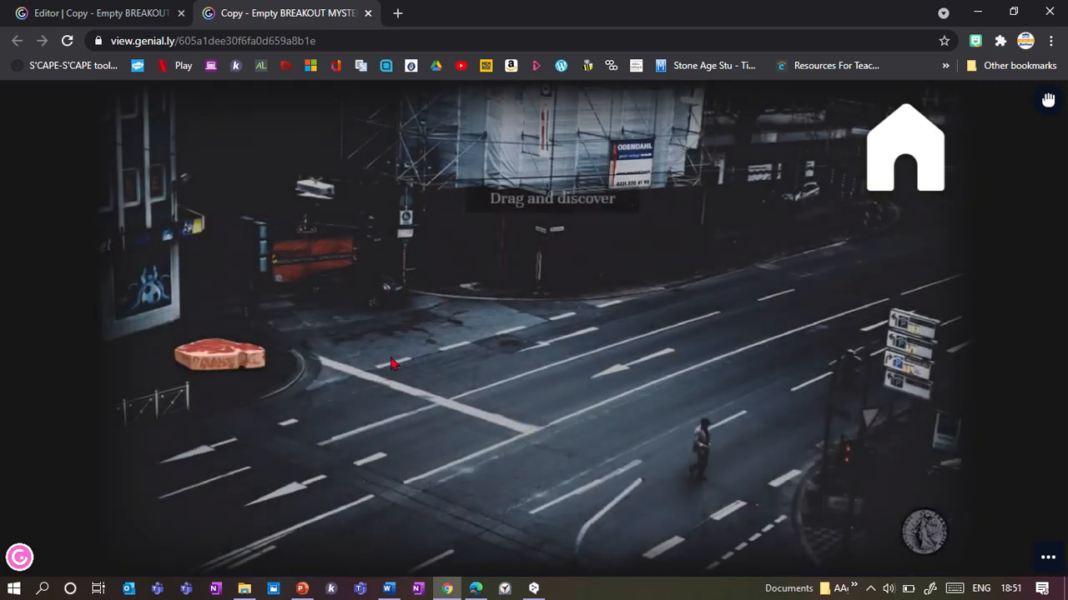
click(223, 367)
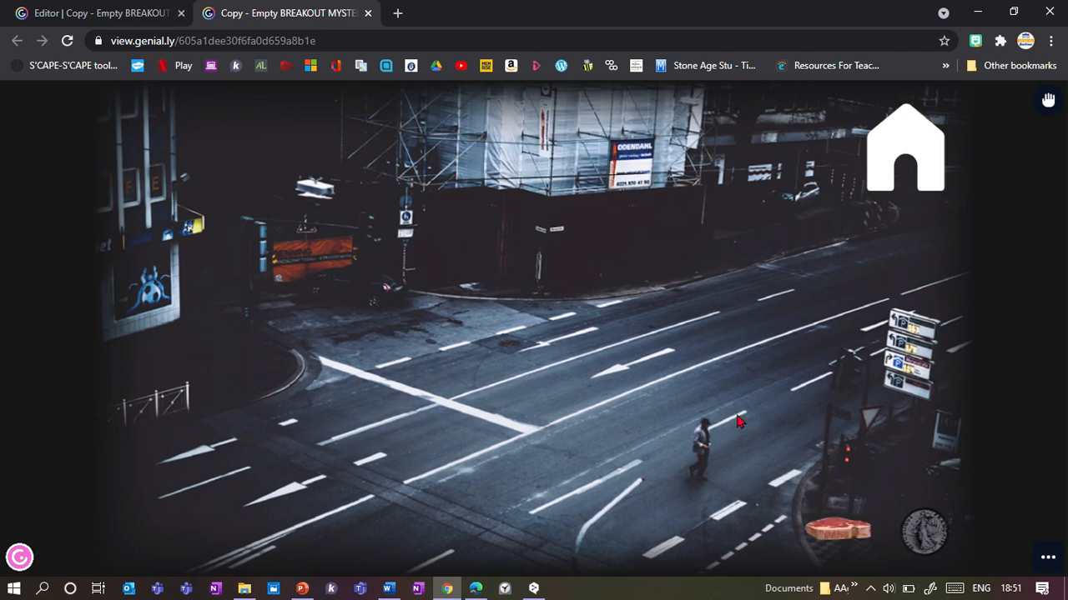
click(886, 174)
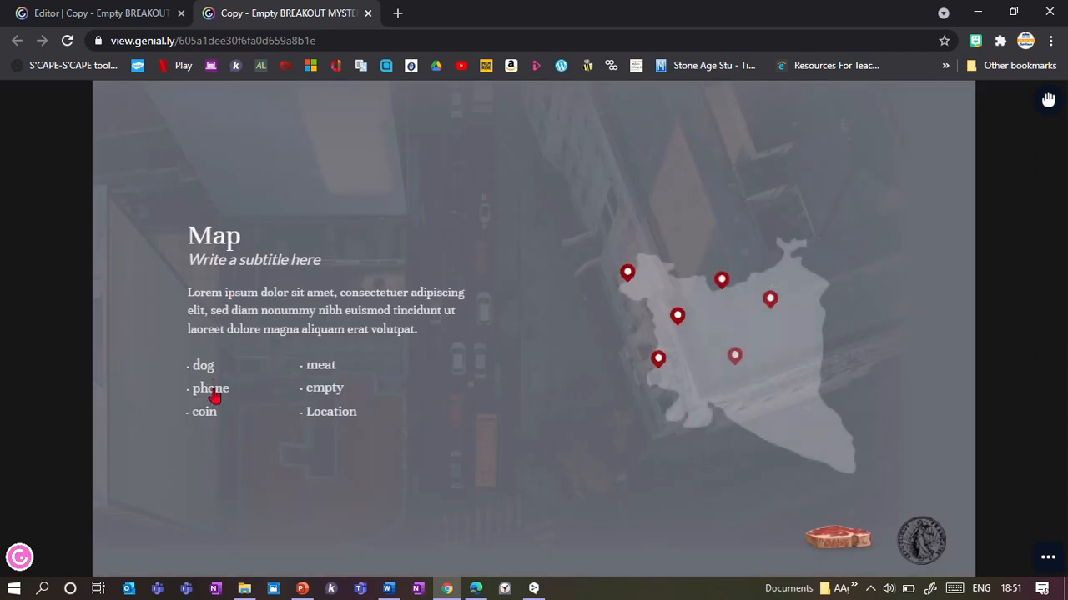
Recheck the phone scene, and use the collected meat on the dog in the dog scene
click(210, 392)
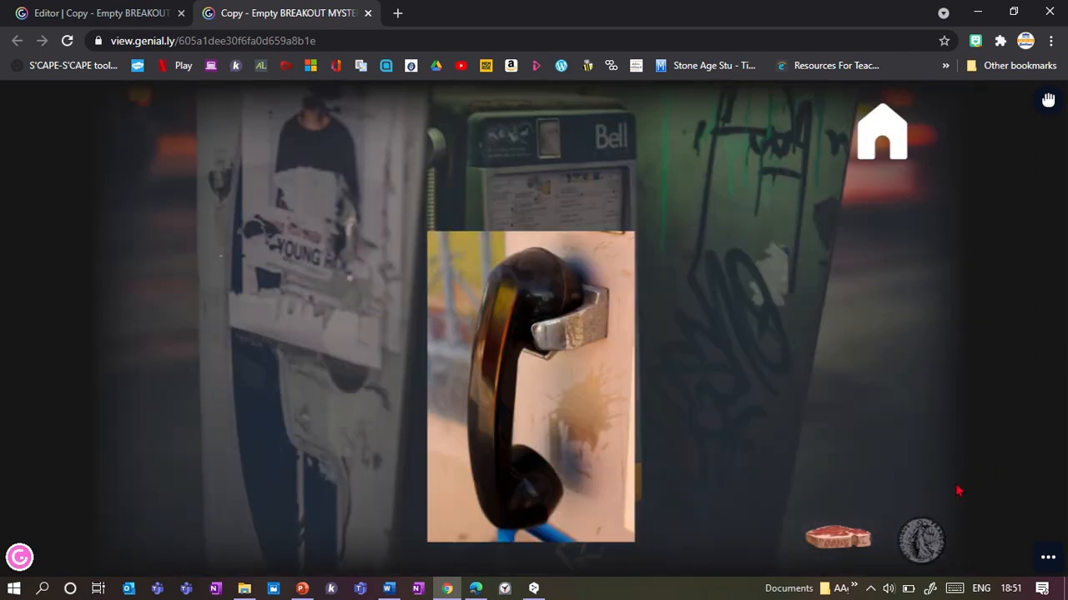
click(865, 138)
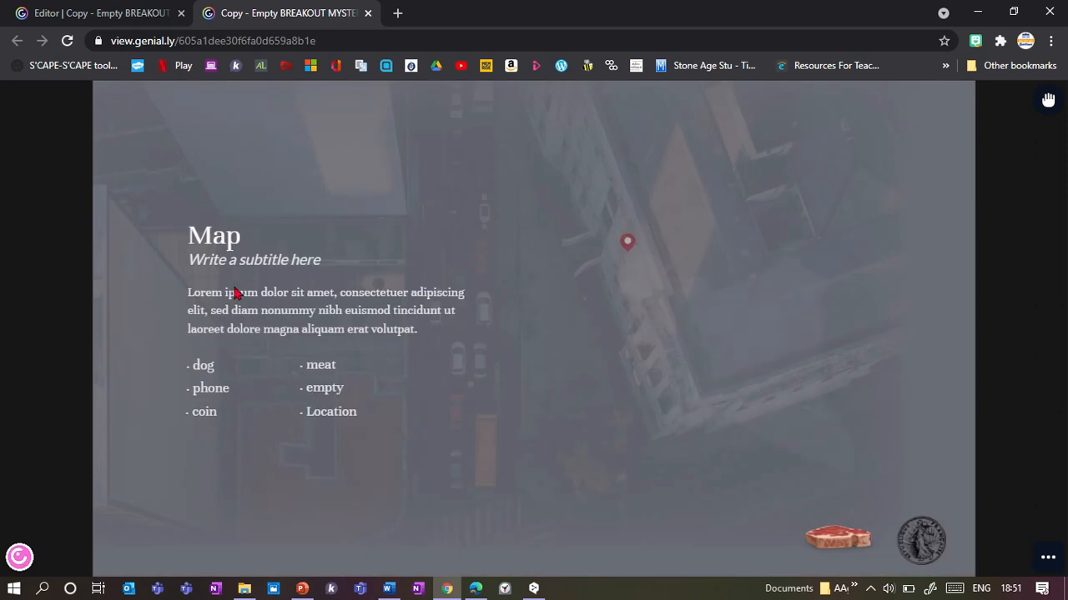
click(204, 367)
click(834, 539)
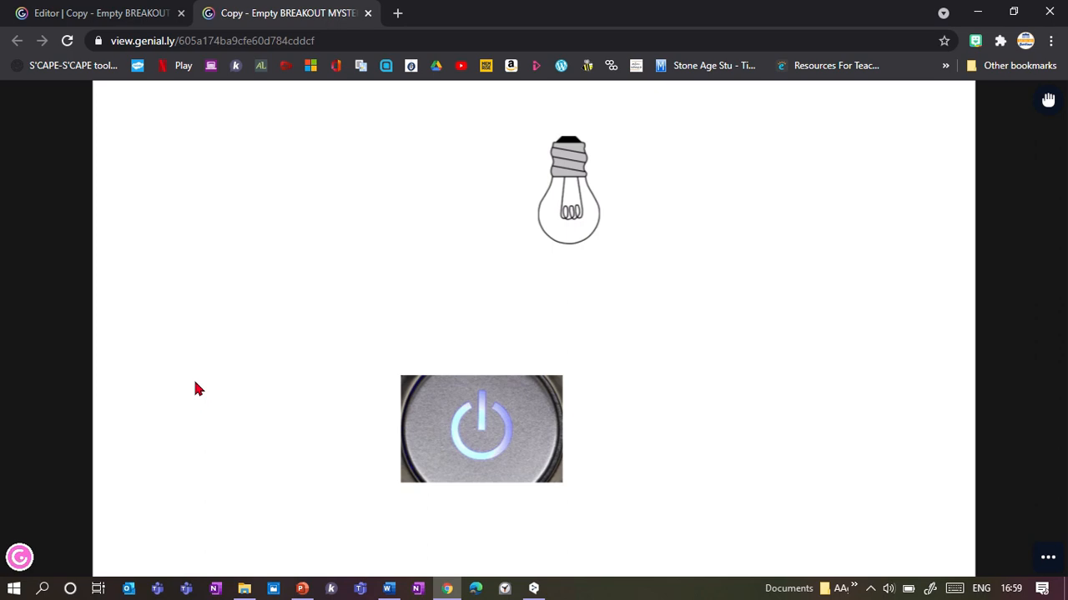
Test the power button that controls the light bulb in the preview, and switch to the Genially editor
click(445, 454)
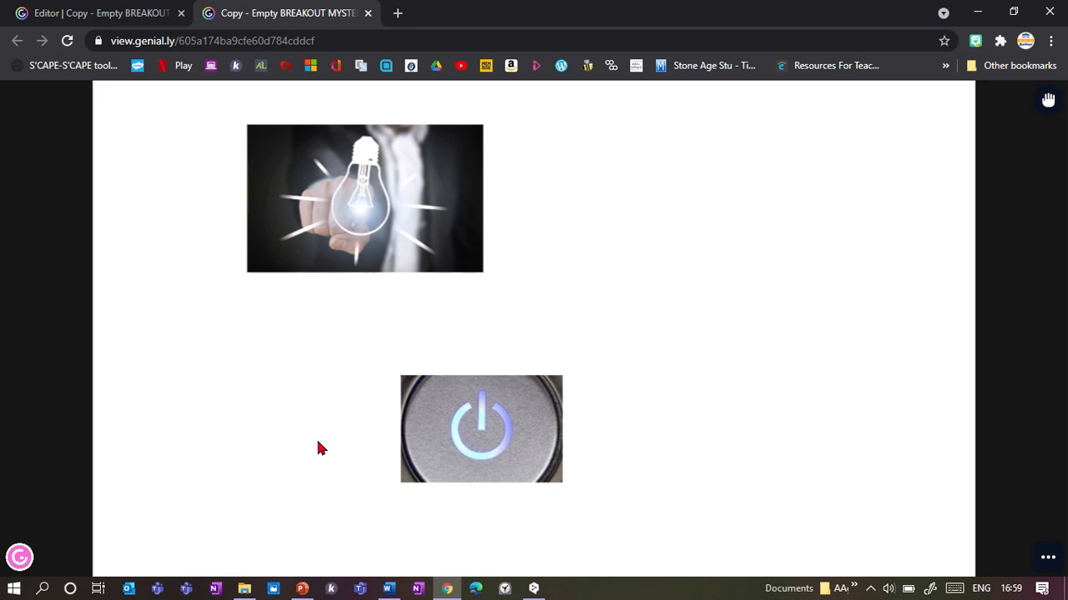
click(154, 17)
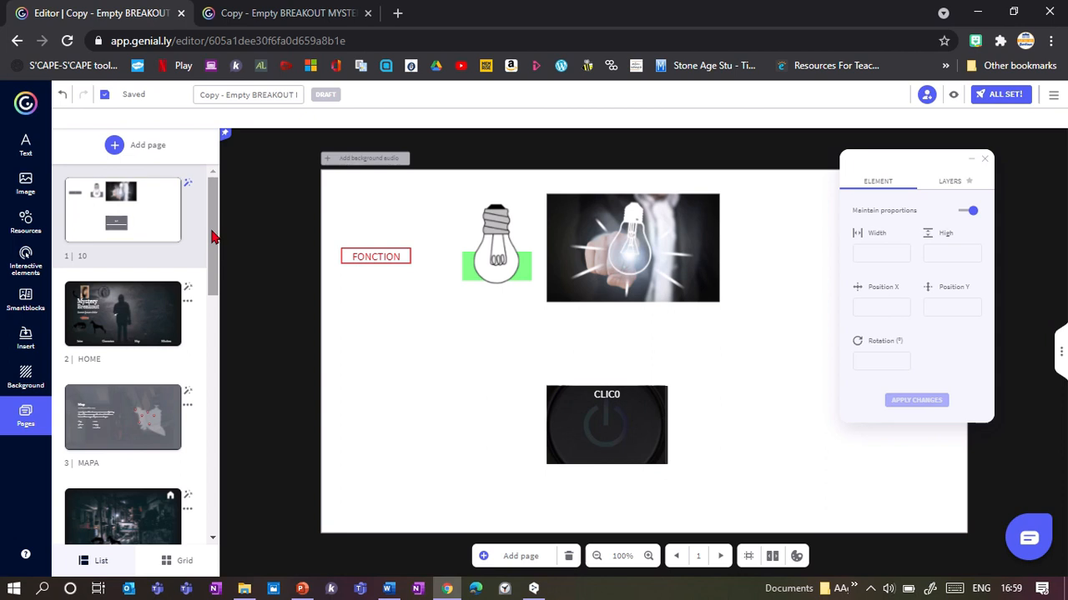
Look through the blue instruction template pages 8, 9 and 10 at the end of the page list
mouse_move(215, 259)
mouse_down()
mouse_move(210, 326)
mouse_move(220, 247)
mouse_up()
drag(215, 232, 214, 486)
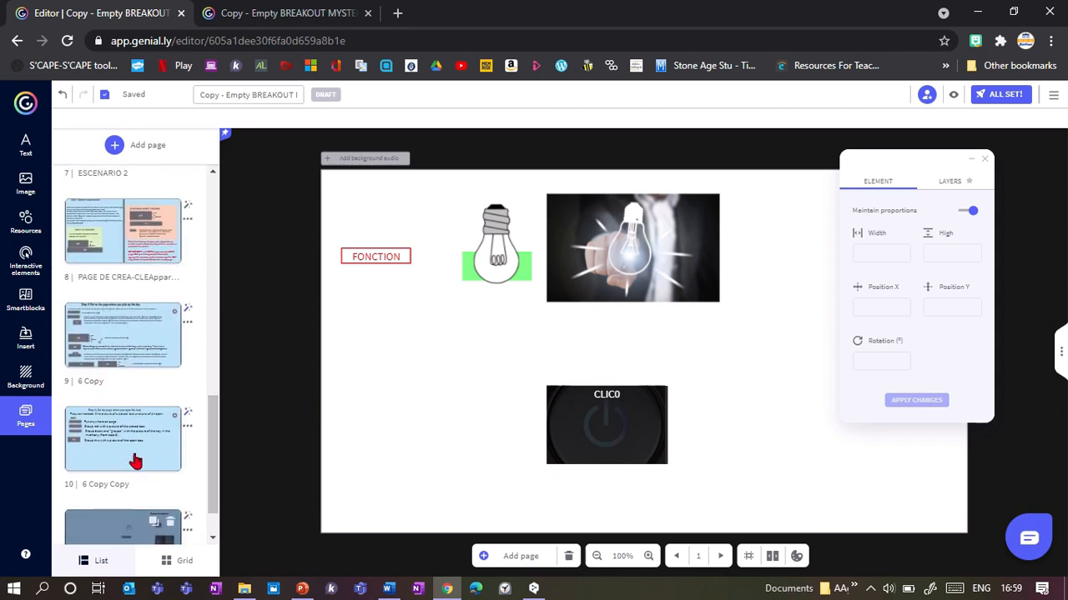
click(119, 237)
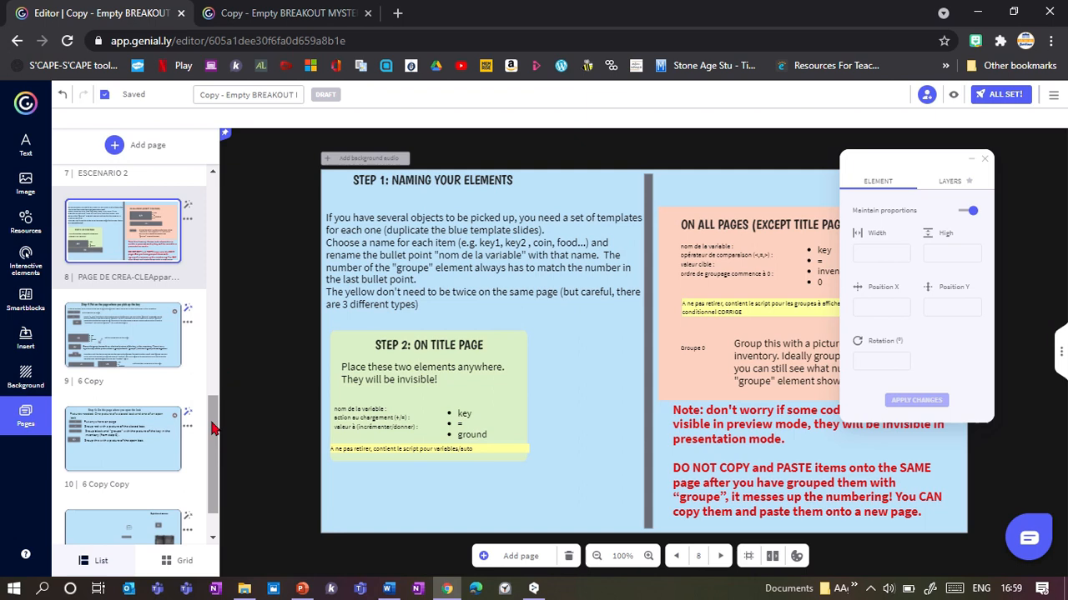
click(142, 341)
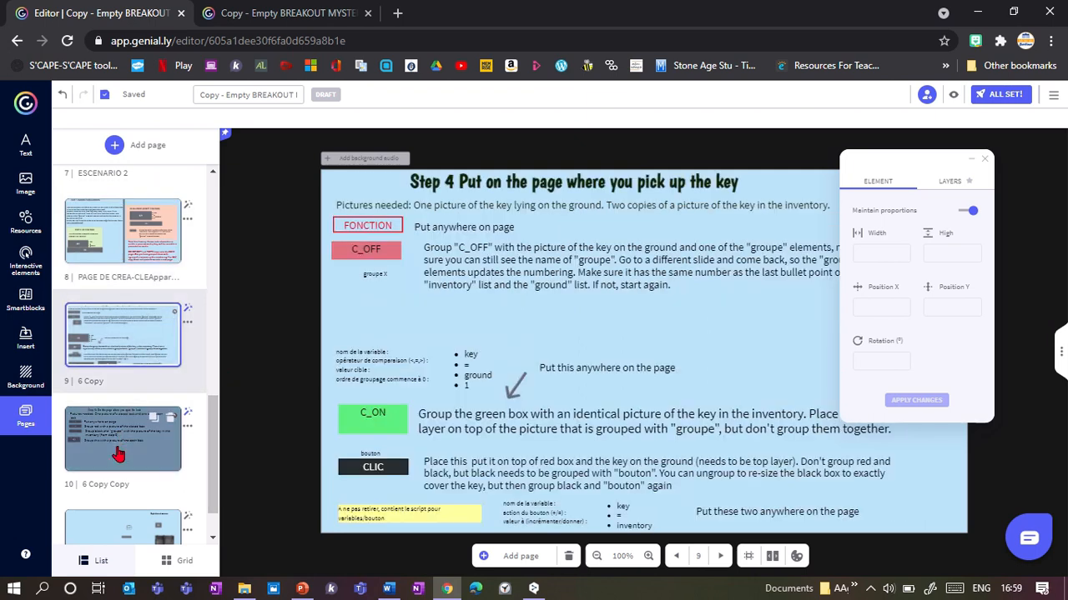
click(118, 455)
click(118, 357)
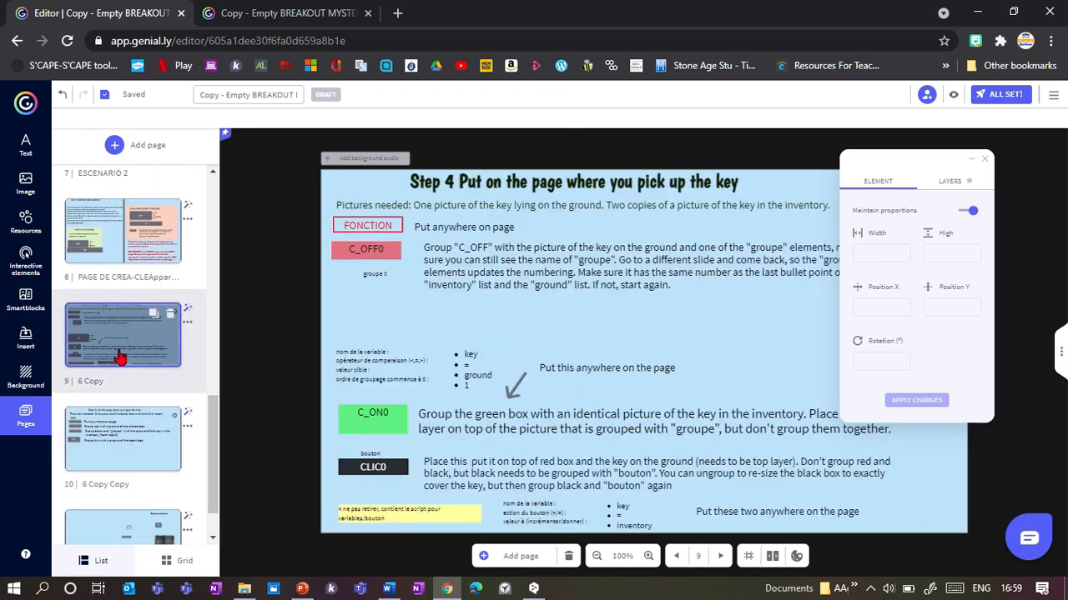
click(122, 453)
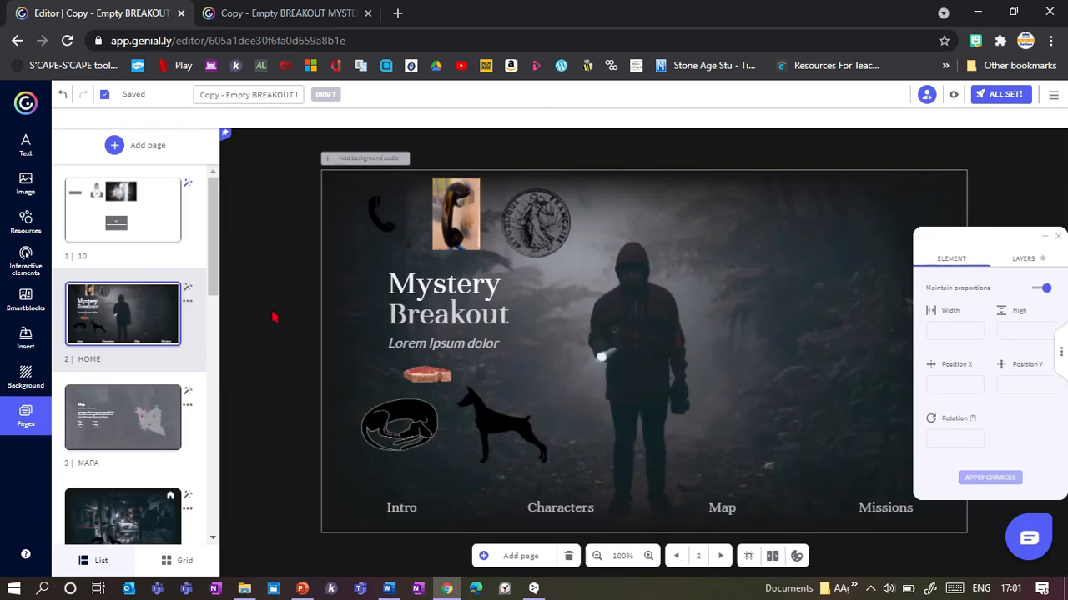
Examine the item pictures on the HOME page one by one: the coin, both phones, the meat and both dogs
click(538, 230)
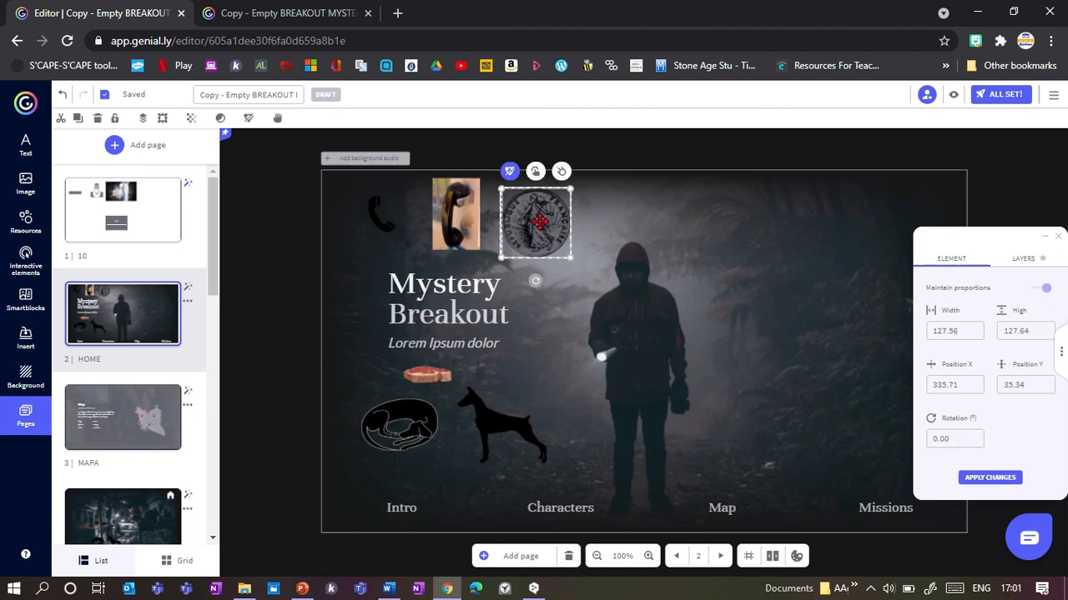
click(455, 223)
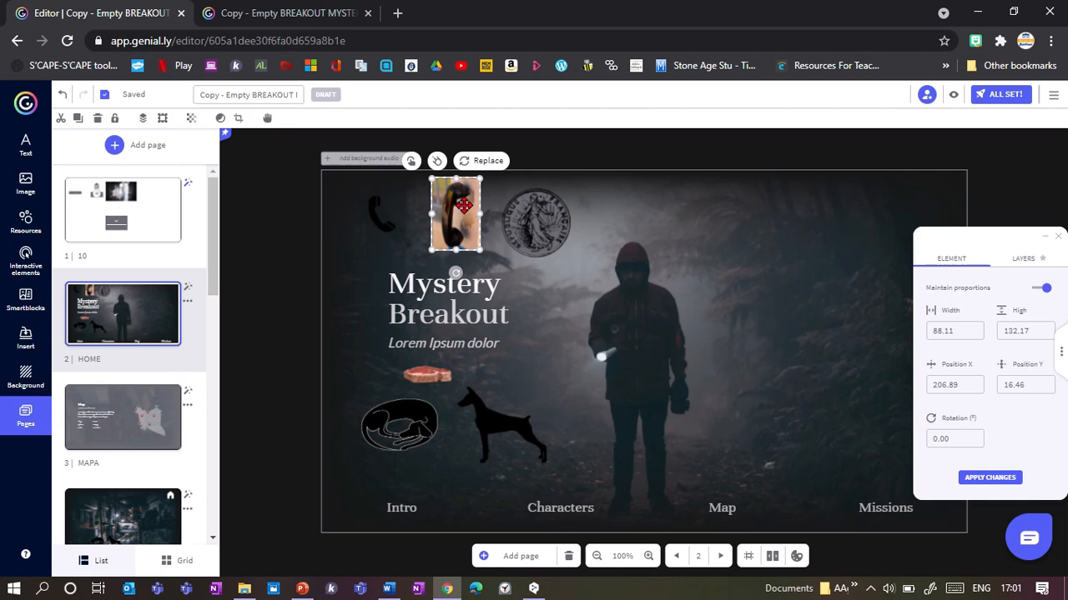
click(381, 214)
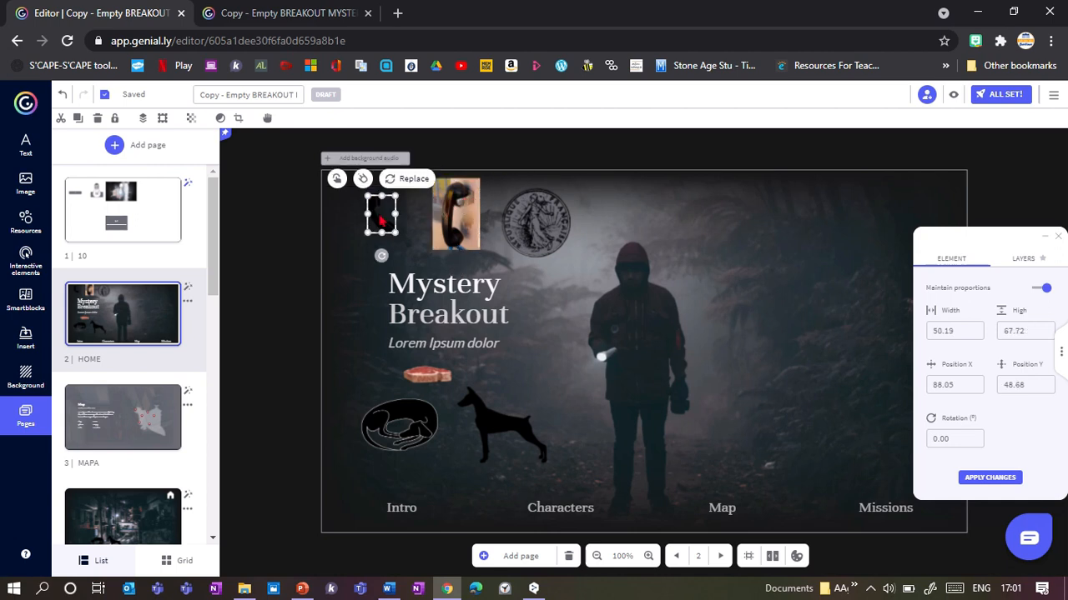
click(427, 374)
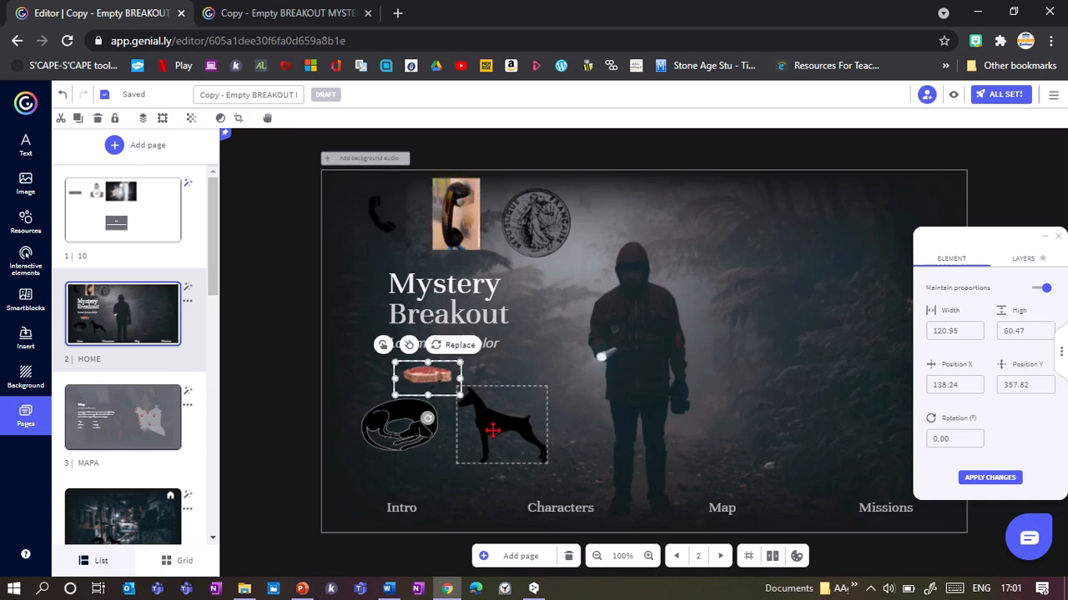
click(496, 429)
click(418, 423)
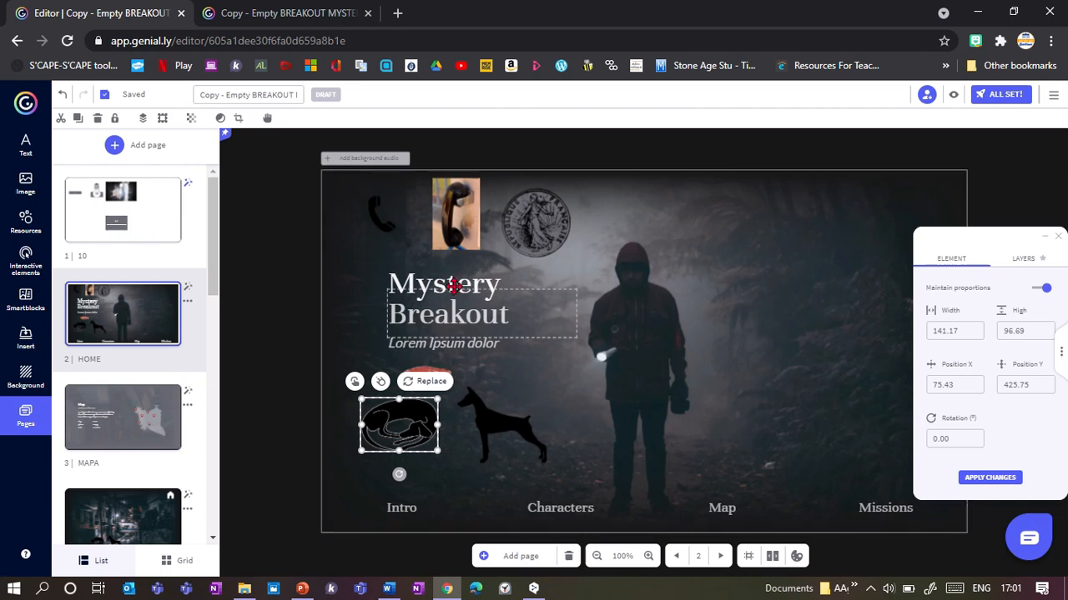
click(132, 327)
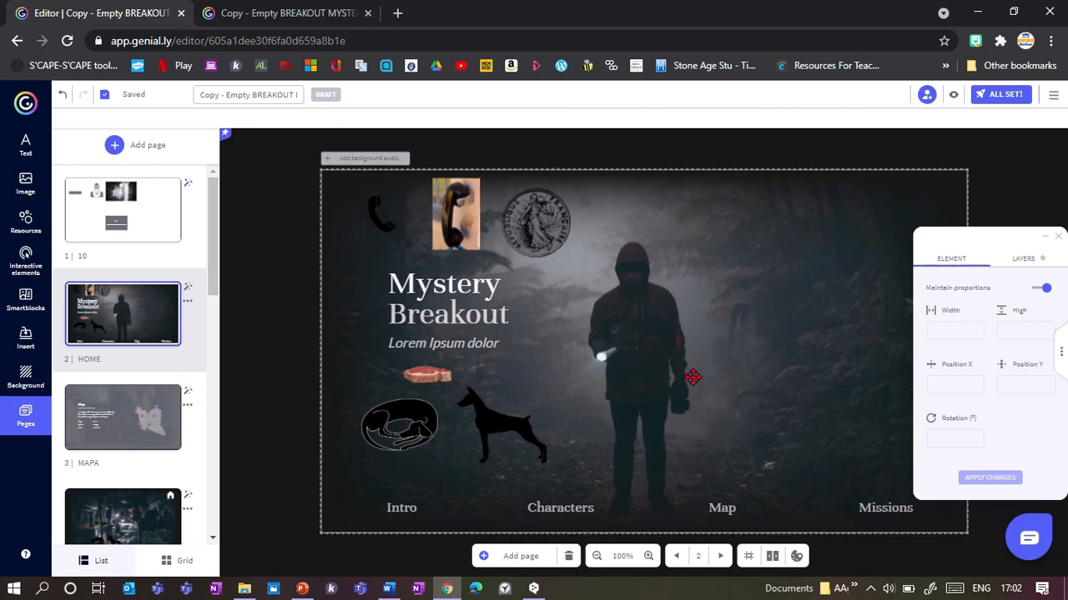
Review the map and the scene pages from page 3, MAPA, through page 7, ESCENARIO 2
click(109, 427)
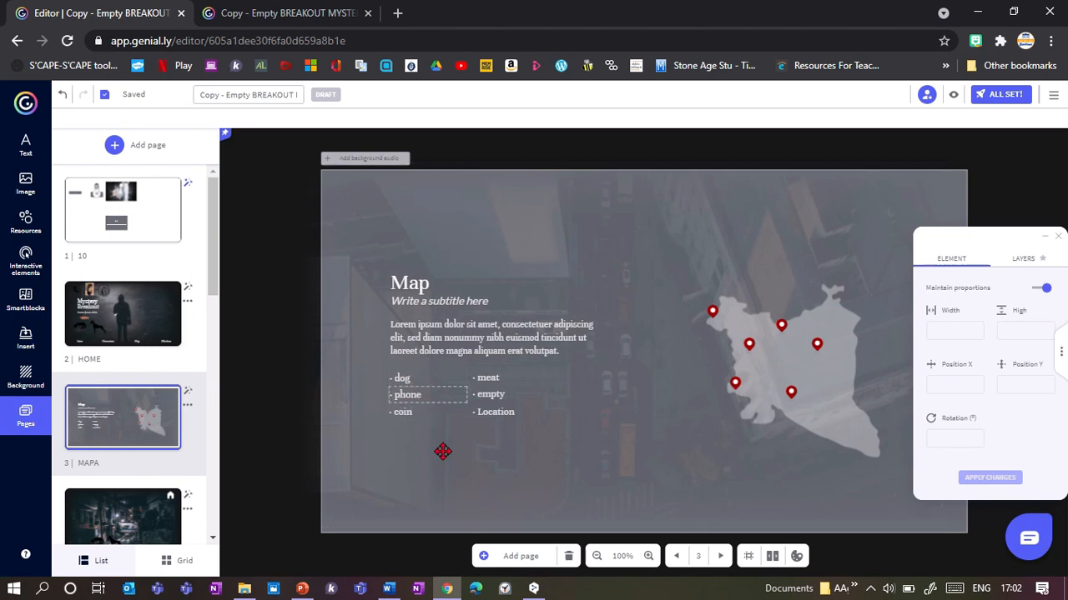
scroll(198, 270, down, 3)
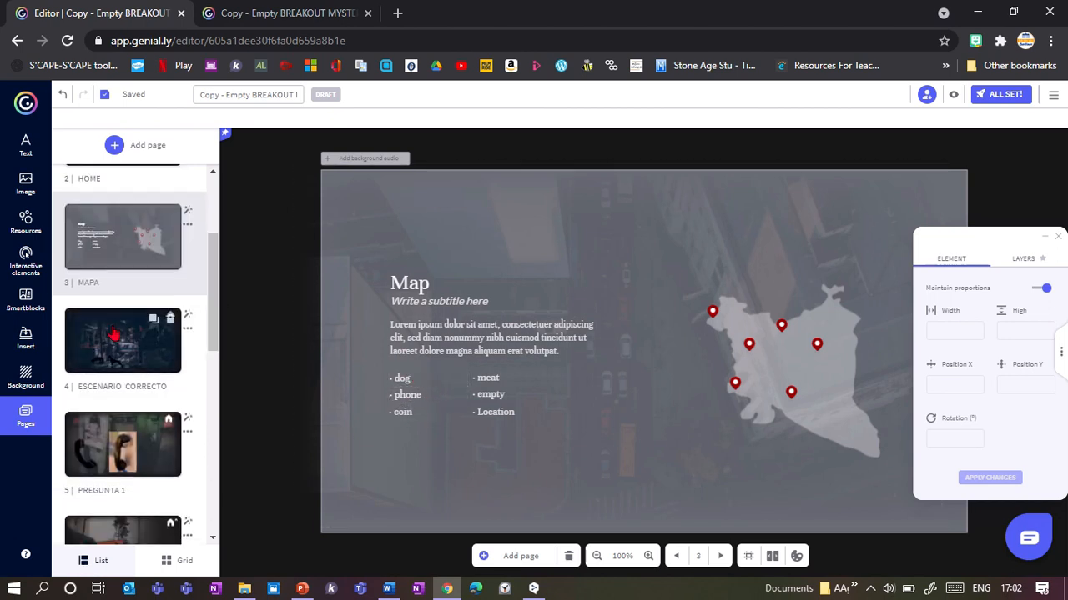
click(114, 336)
click(104, 433)
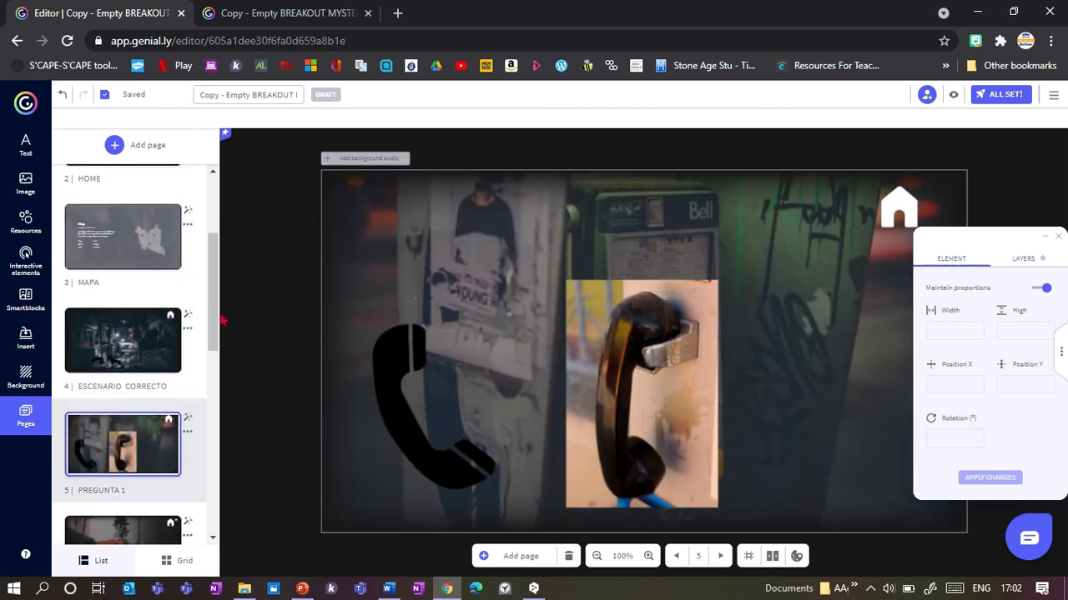
drag(214, 312, 214, 367)
click(138, 355)
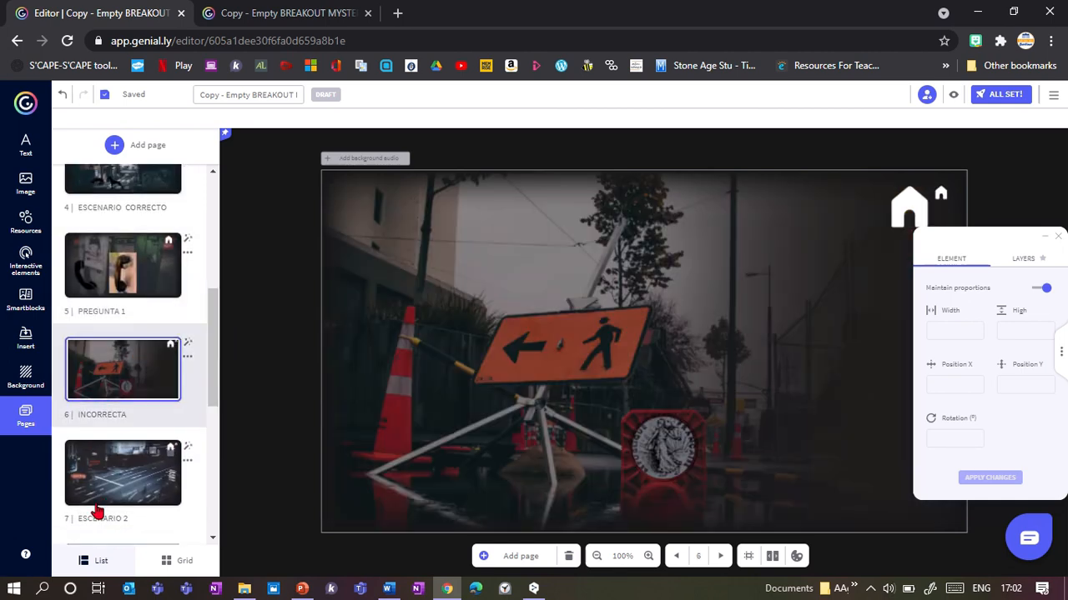
click(98, 501)
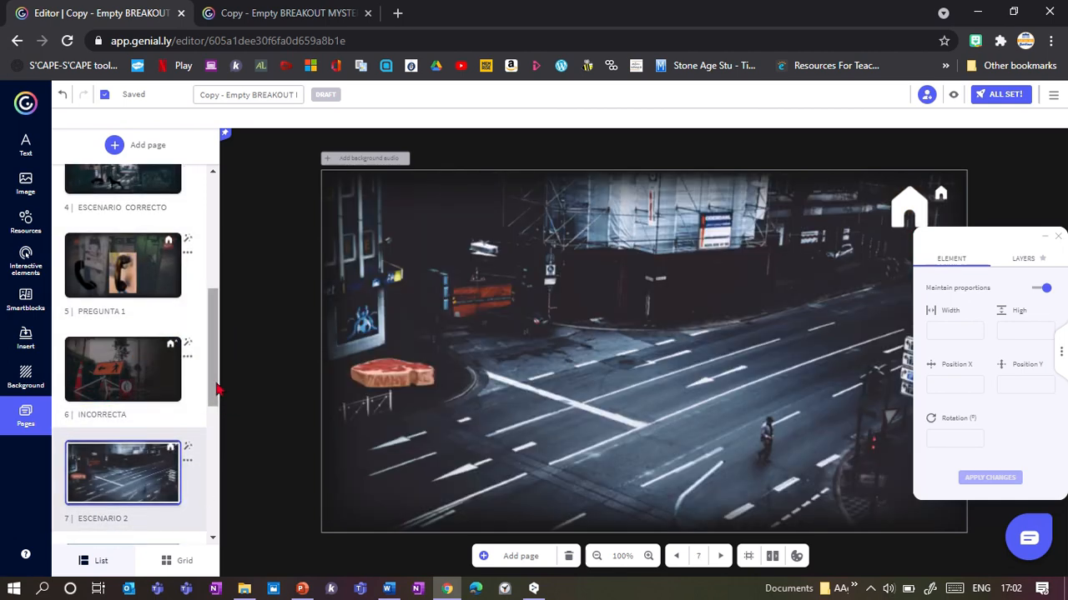
Look through the page list, including the HOME page and the blue page titled Right-hand menus
mouse_move(216, 384)
mouse_down()
mouse_move(222, 410)
mouse_move(218, 376)
mouse_up()
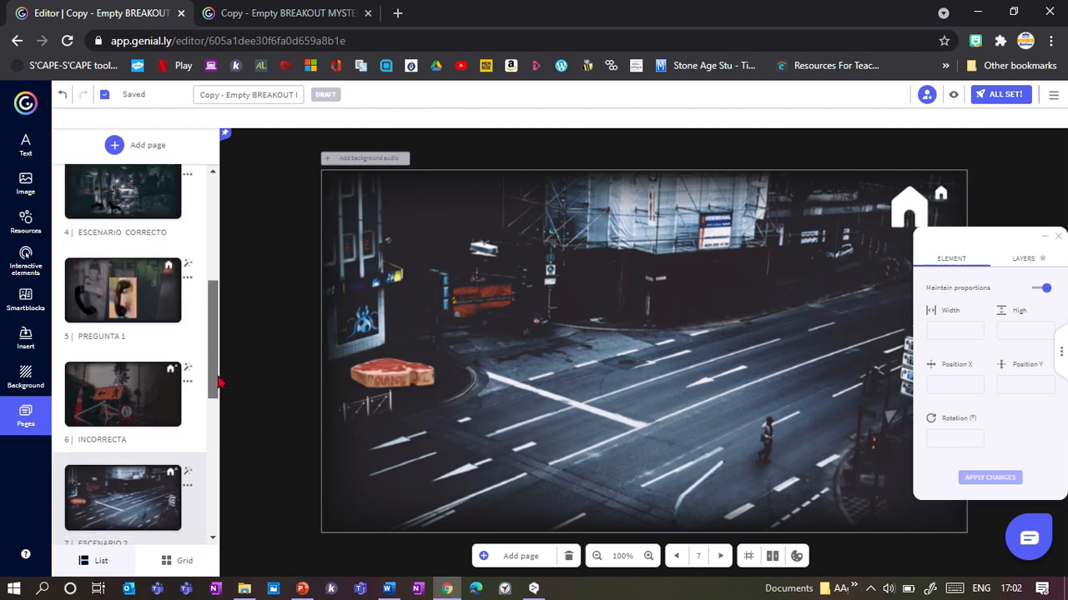
drag(220, 381, 215, 338)
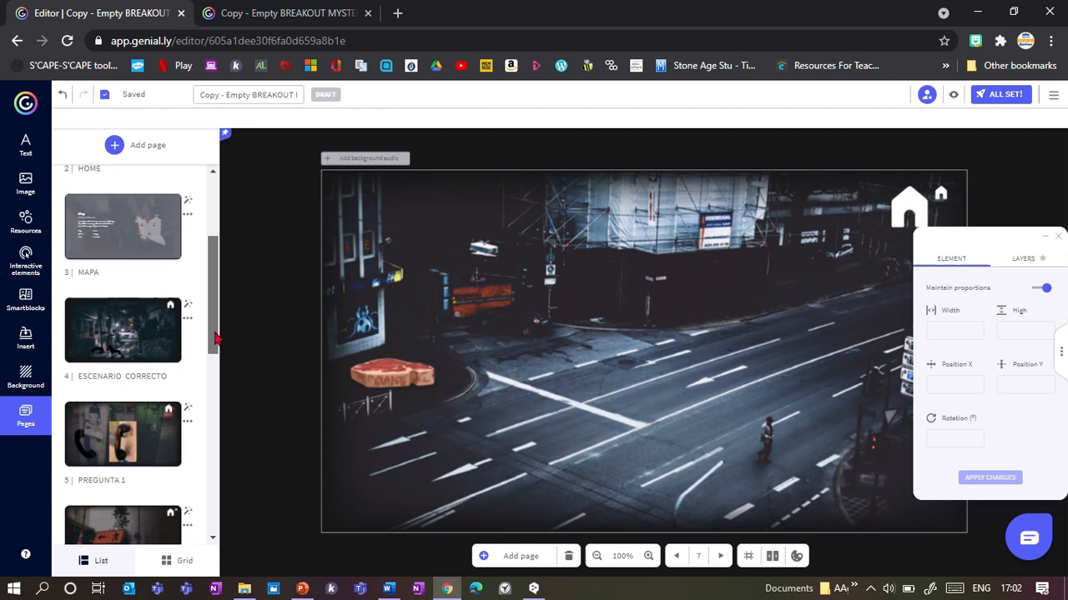
drag(214, 329, 214, 357)
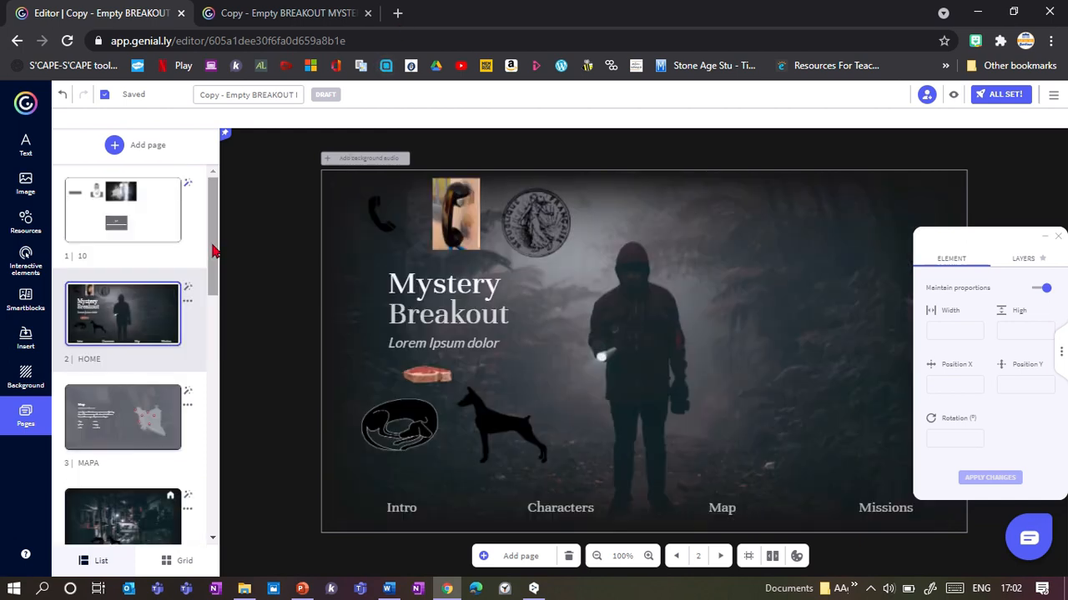
drag(212, 246, 213, 436)
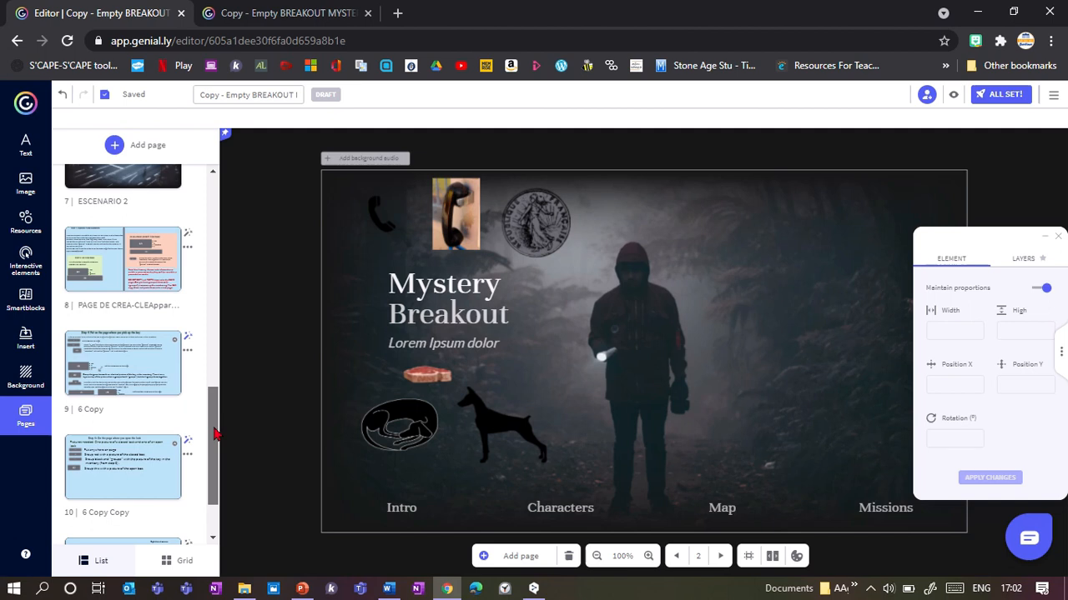
drag(212, 452, 215, 220)
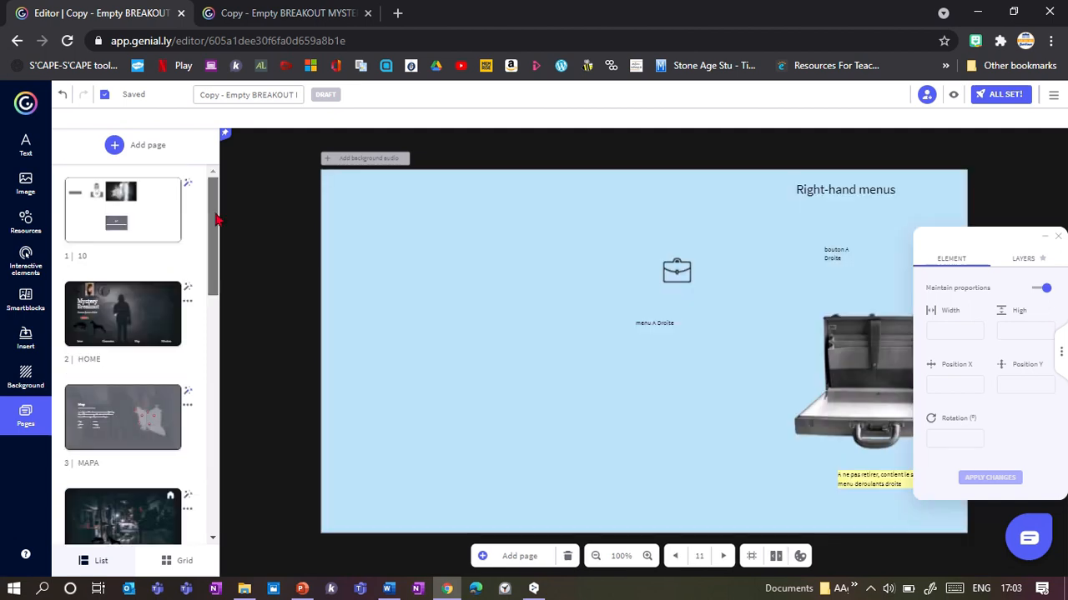
Duplicate page 8, the blue template page with Step 1 and Step 2
drag(215, 219, 213, 427)
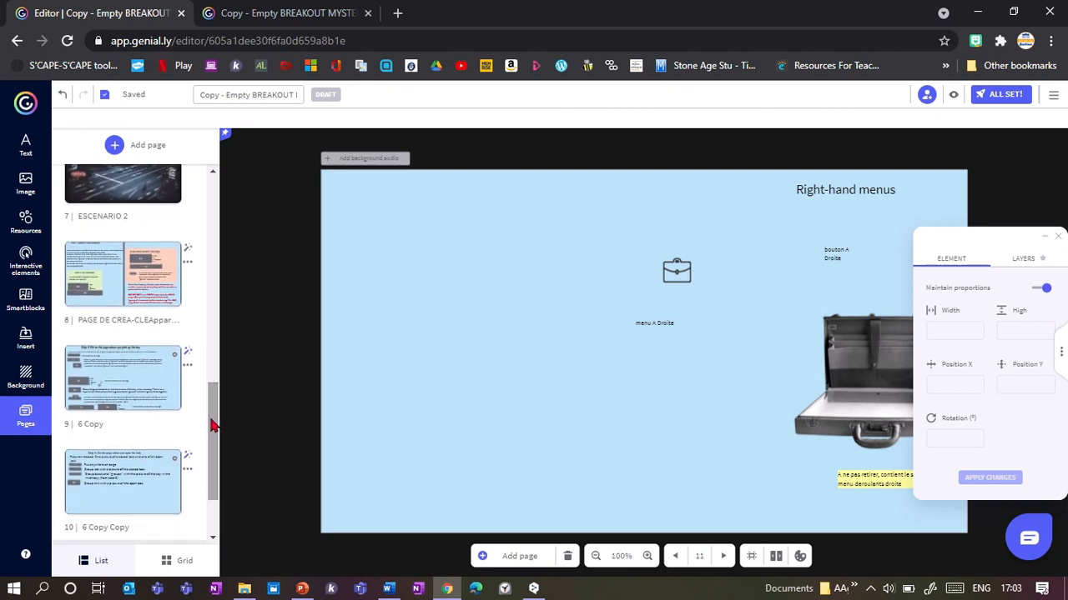
click(139, 290)
click(107, 486)
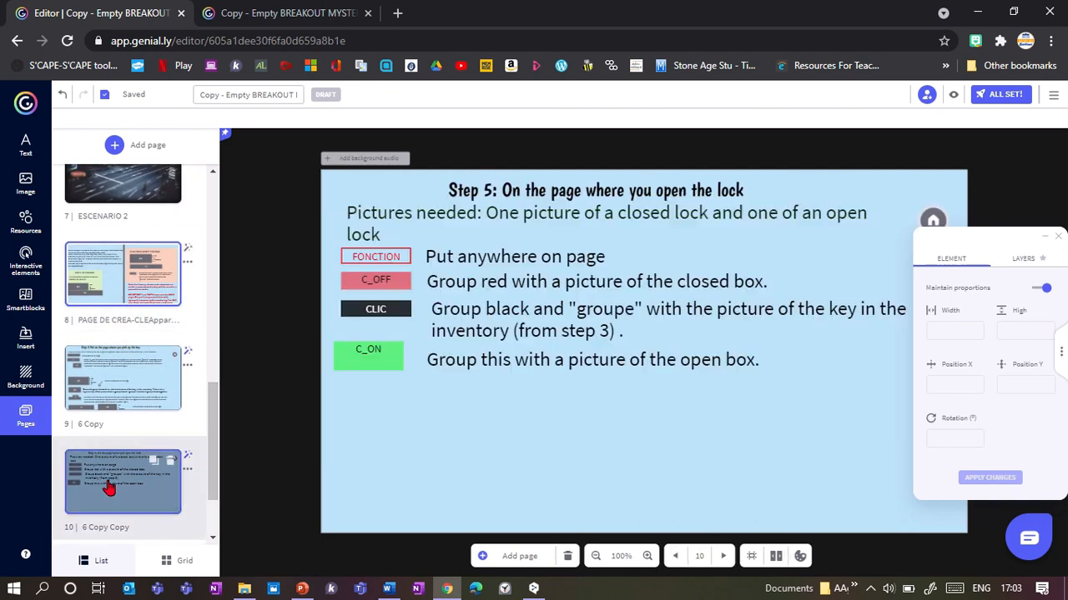
mouse_move(154, 259)
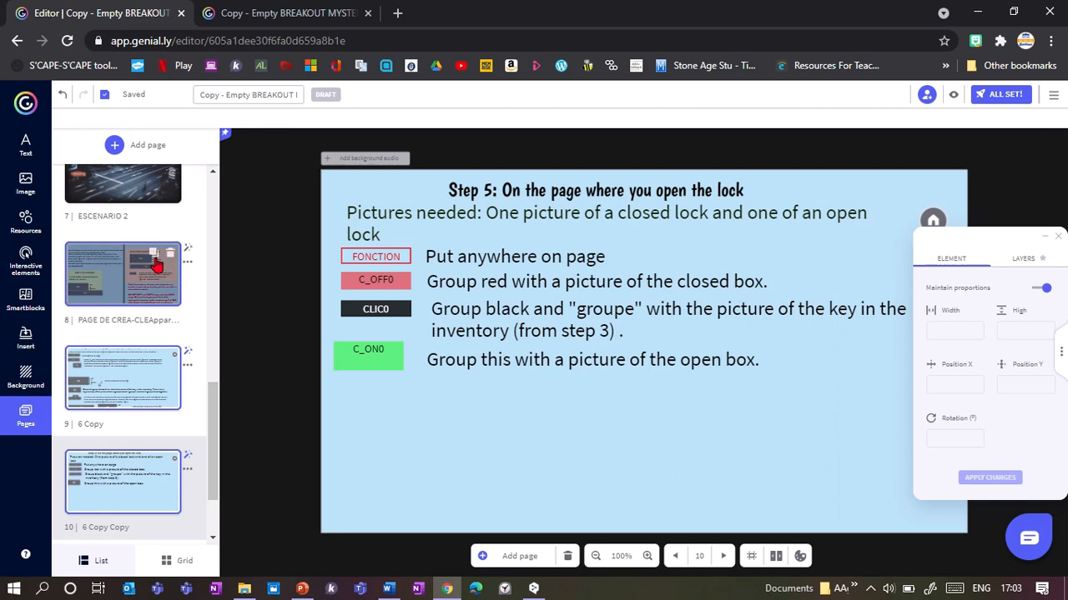
click(155, 259)
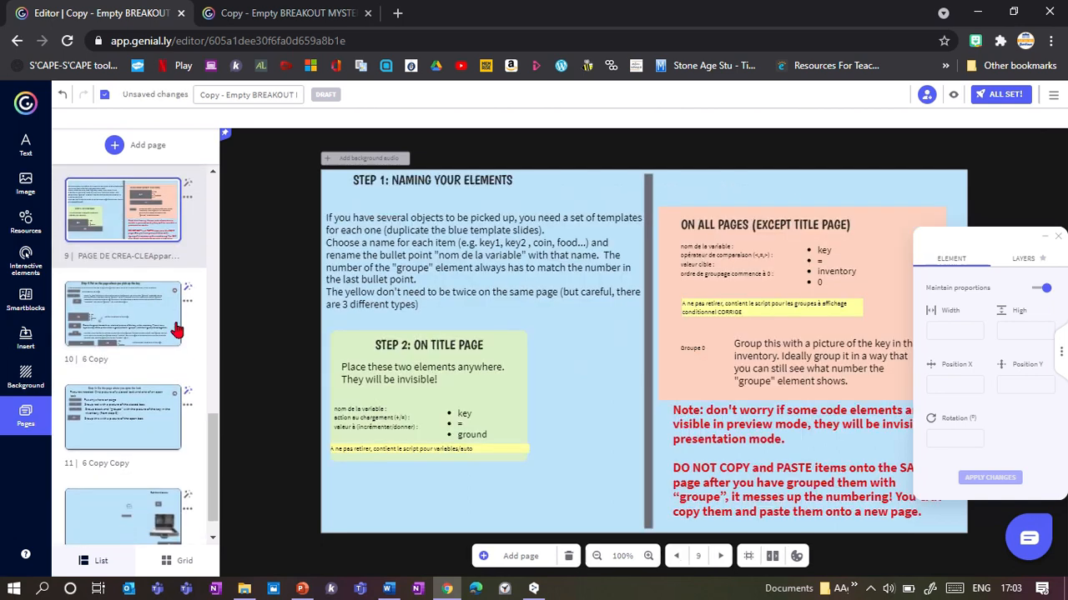
Duplicate the Step 4 and Step 5 template pages and reorder the pages so the copies form a second set
mouse_move(212, 465)
mouse_down()
mouse_move(215, 415)
mouse_move(213, 454)
mouse_up()
click(155, 331)
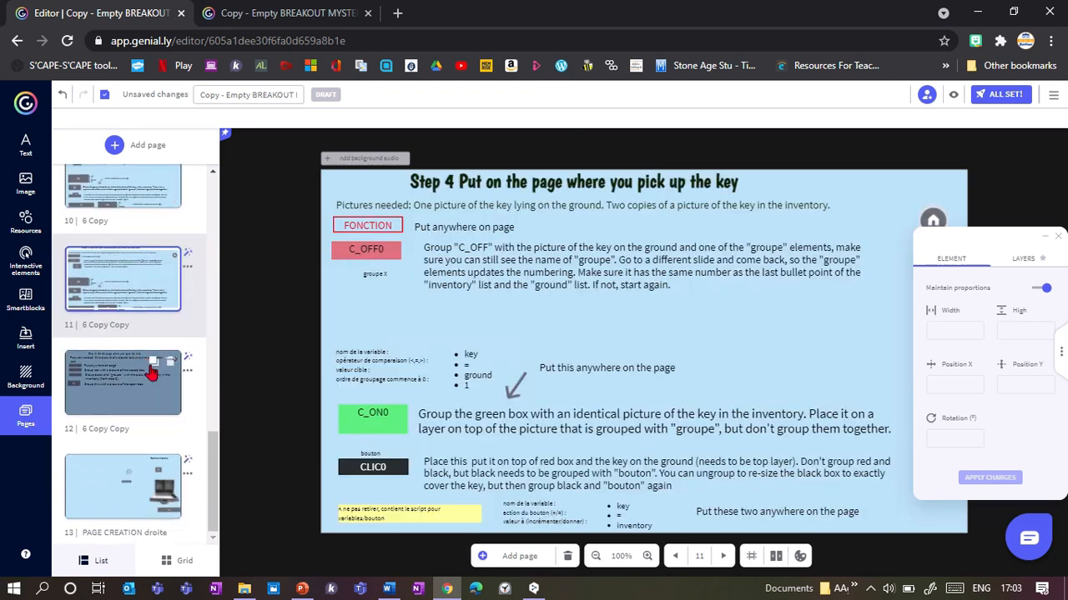
click(153, 364)
drag(113, 329, 112, 331)
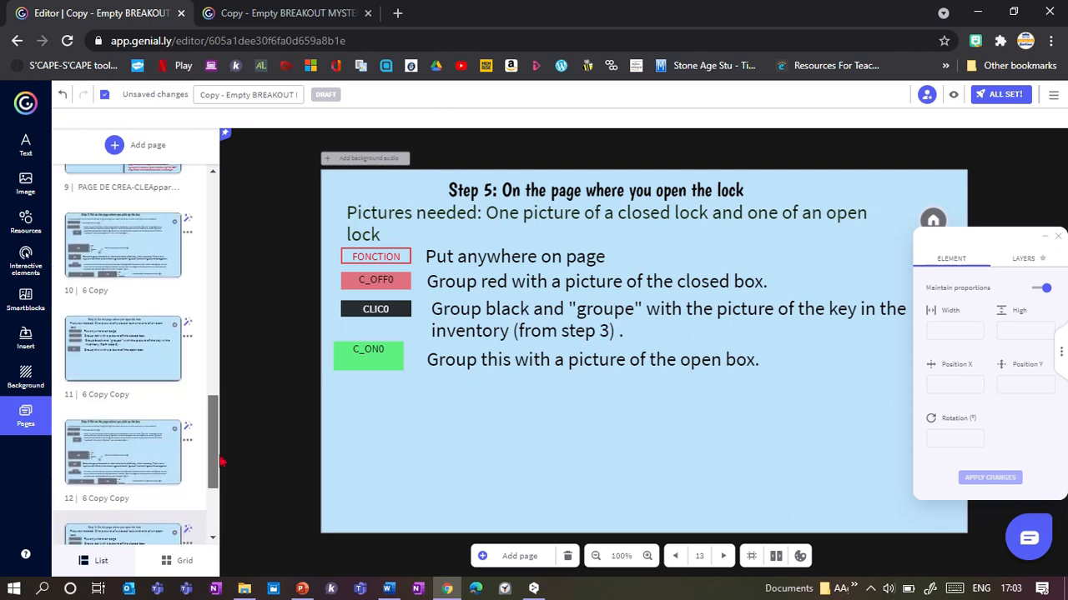
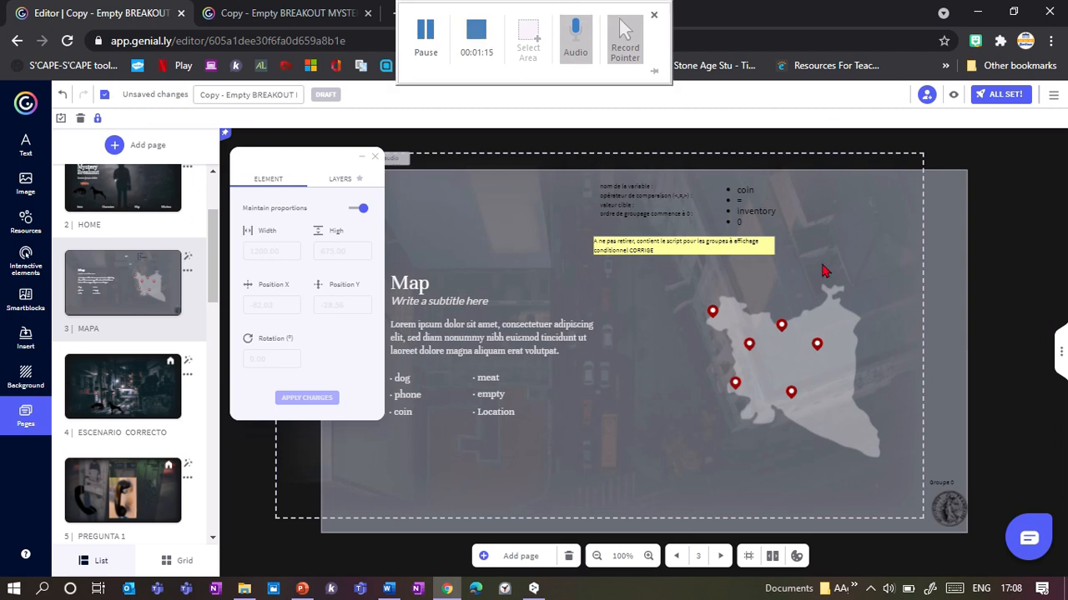
Group the small coin picture with its "groupe" label on the MAPA page
click(951, 523)
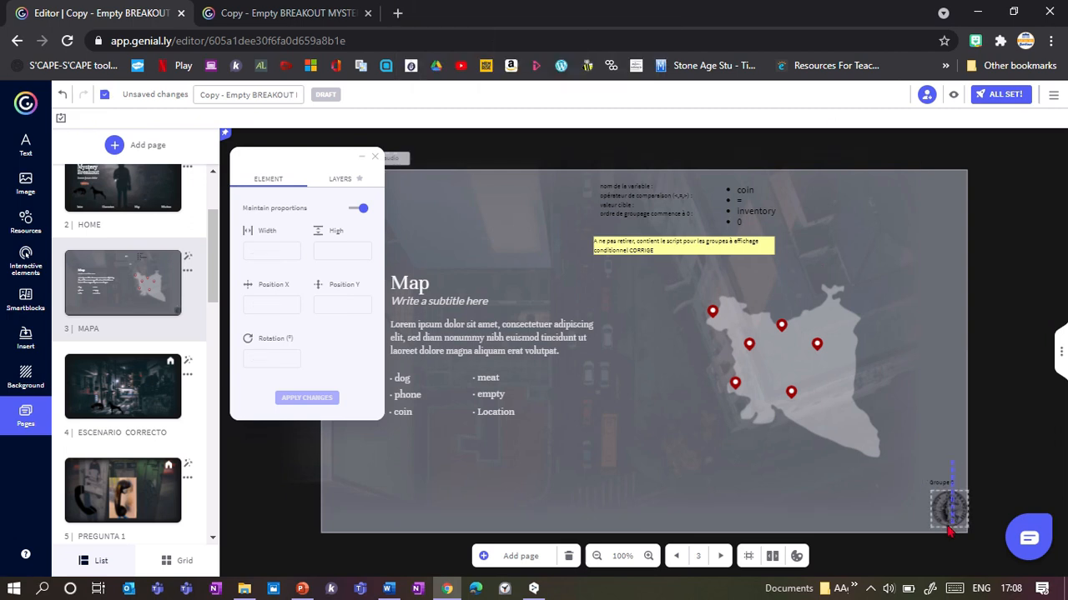
drag(938, 496, 944, 471)
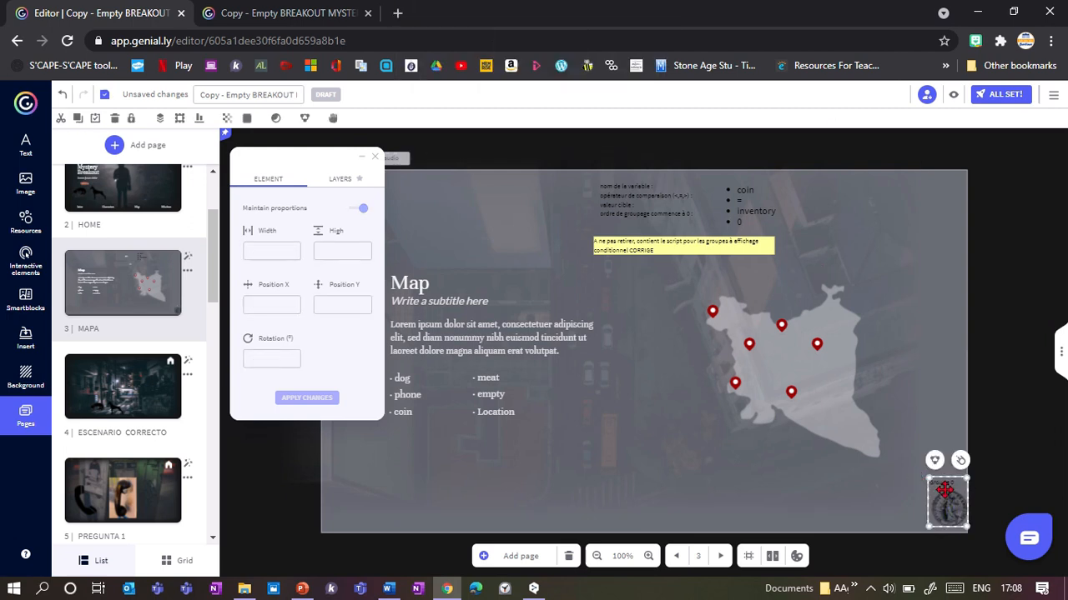
click(935, 463)
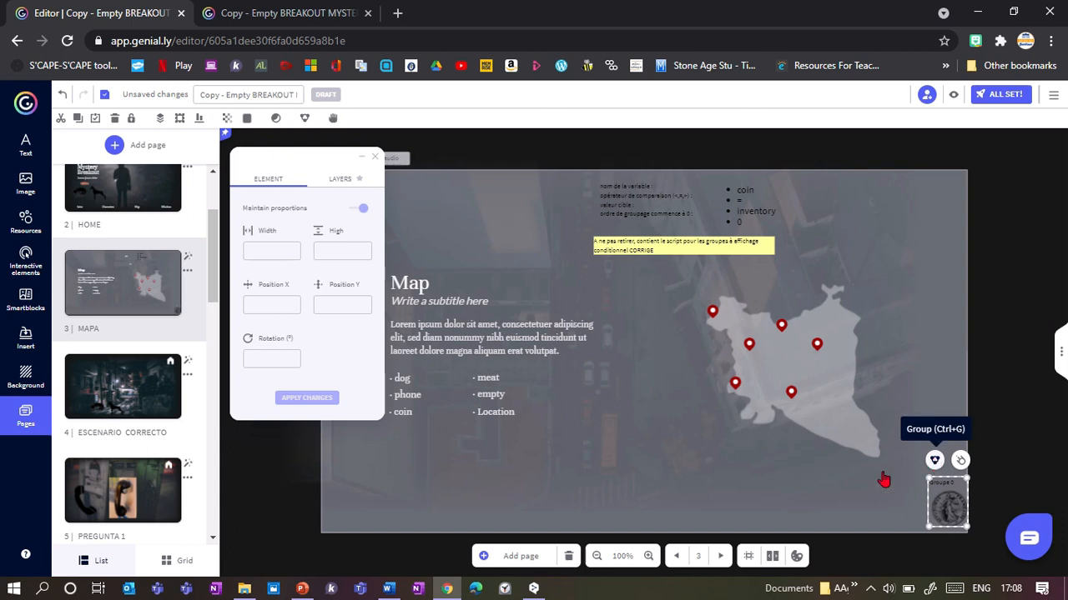
Move the grouped coin and label on the MAPA page to about X 1098, Y 556
click(648, 556)
click(648, 557)
drag(1063, 517, 1063, 567)
drag(947, 572, 1015, 587)
click(1031, 445)
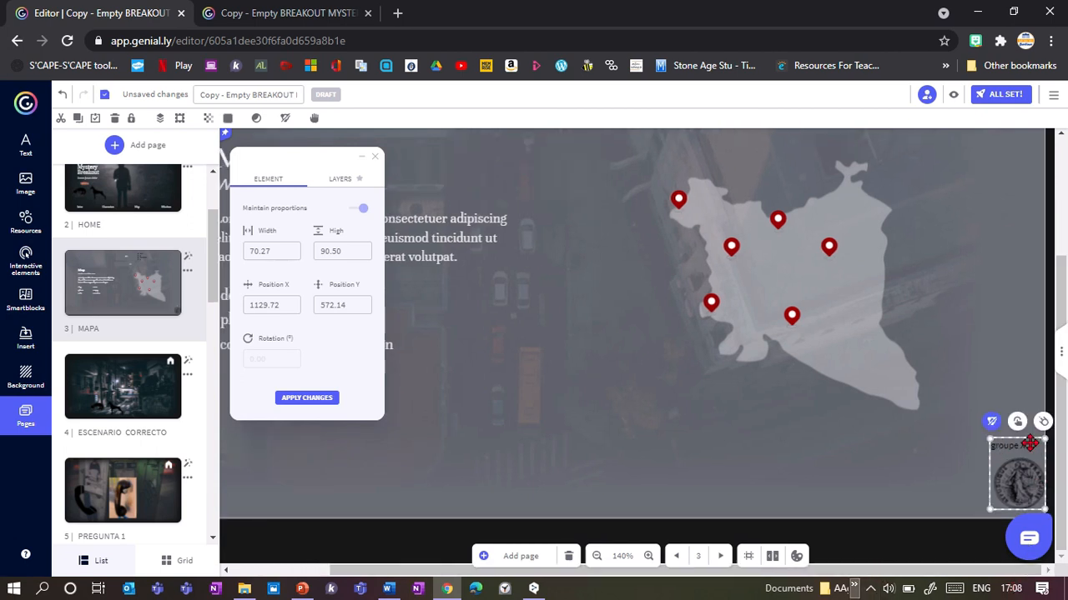
drag(1031, 444, 991, 470)
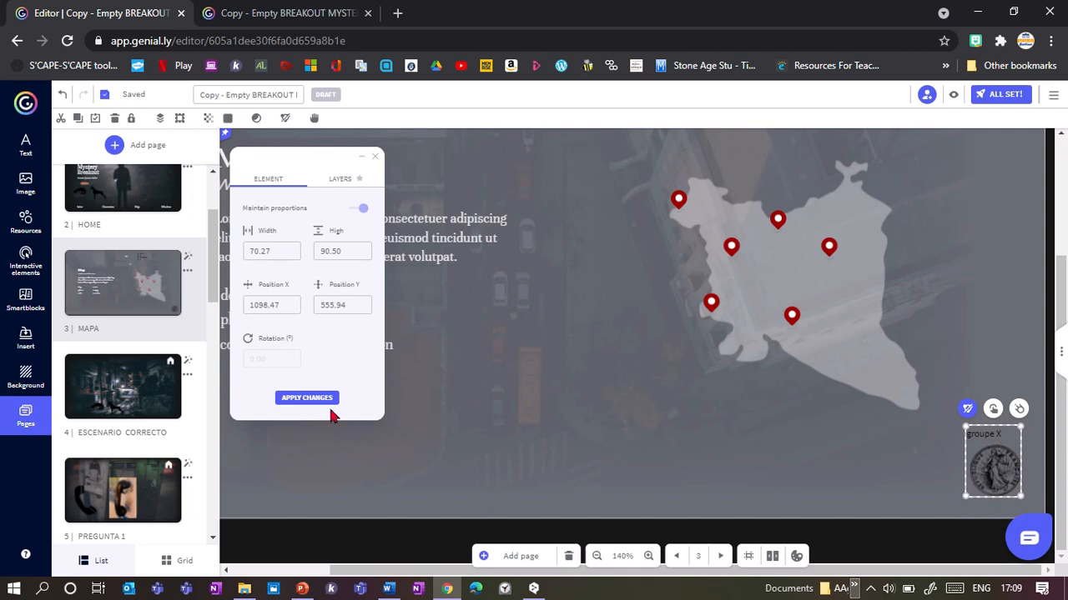
Switch to the ESCENARIO CORRECTO page and back to MAPA to refresh the group's numbering
mouse_move(132, 387)
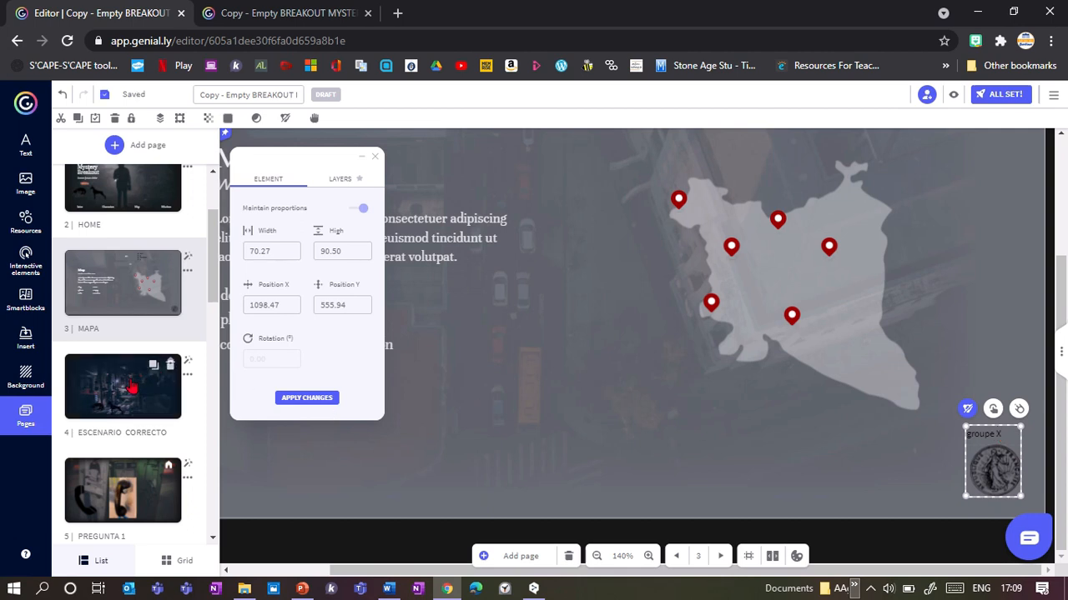
click(132, 387)
click(140, 291)
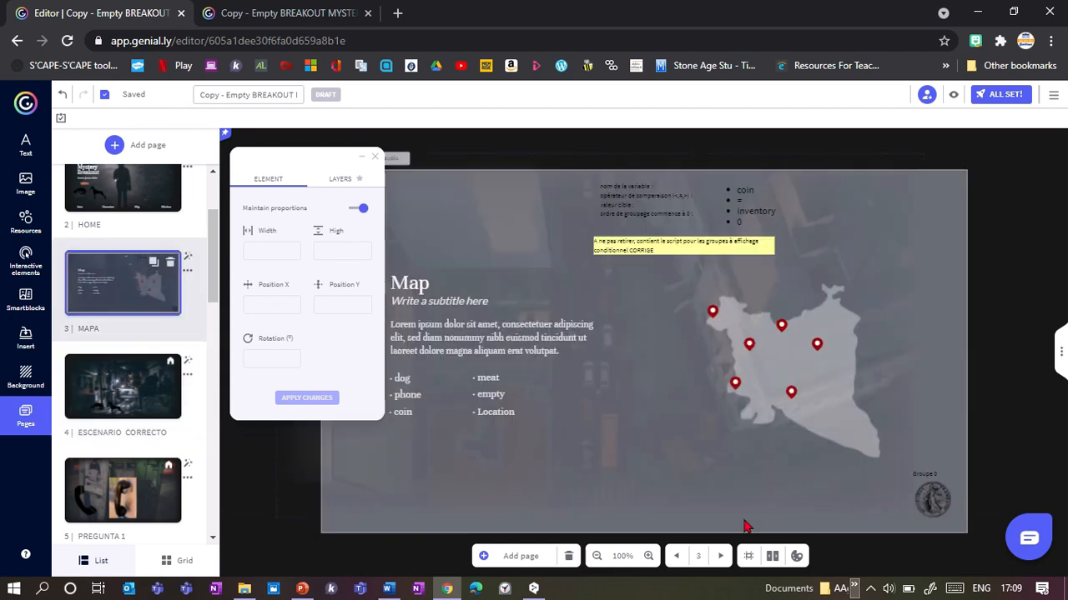
Check the number on the coin group's "groupe" label on the MAPA page
click(648, 555)
click(648, 556)
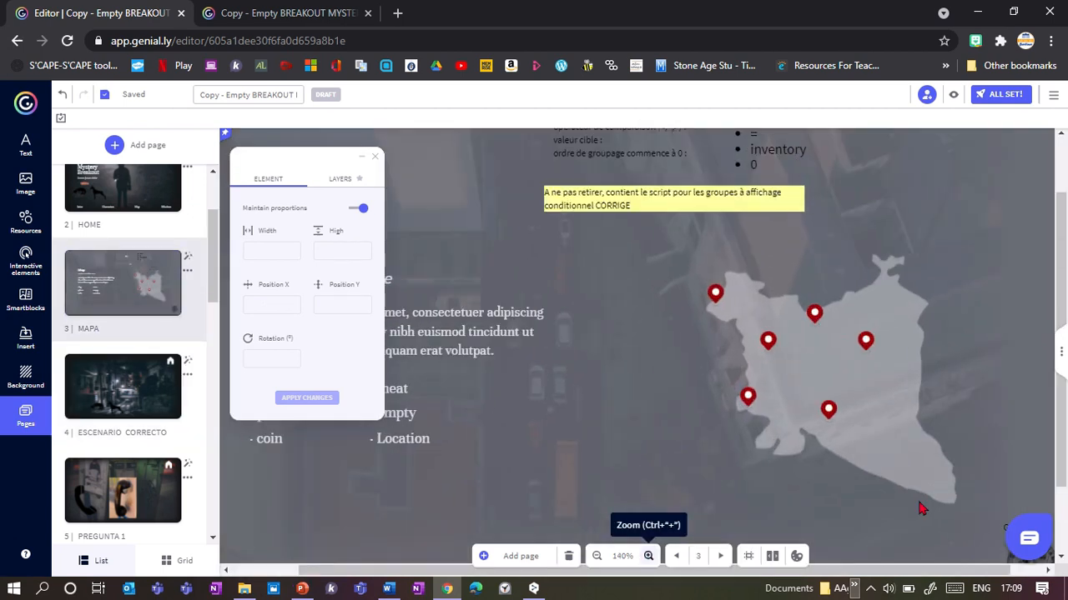
drag(1065, 521, 1065, 546)
drag(1063, 460, 1063, 529)
click(965, 483)
drag(995, 480, 1018, 415)
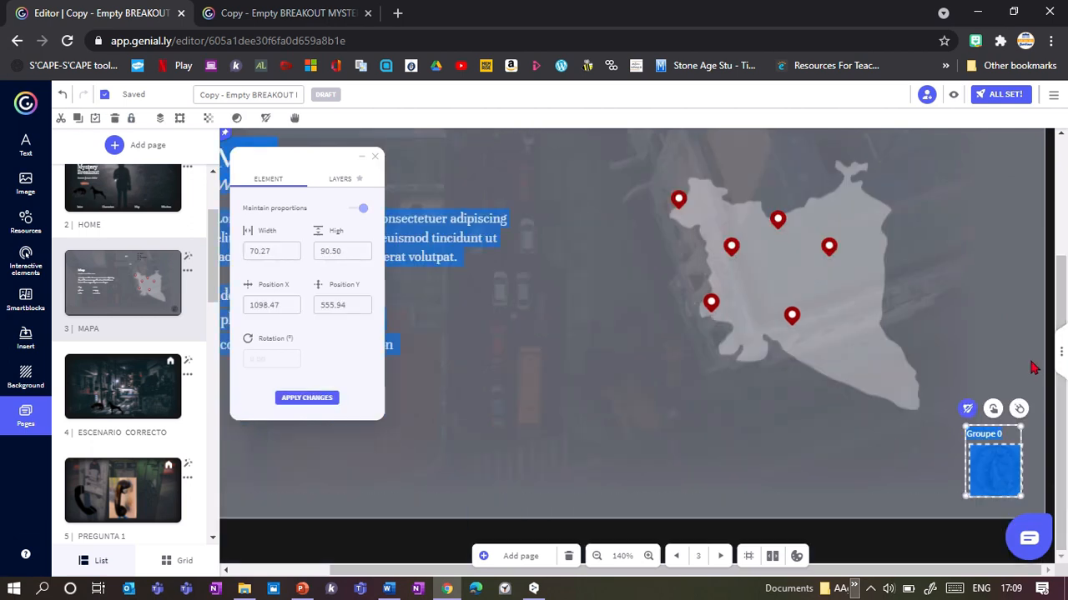
click(1032, 367)
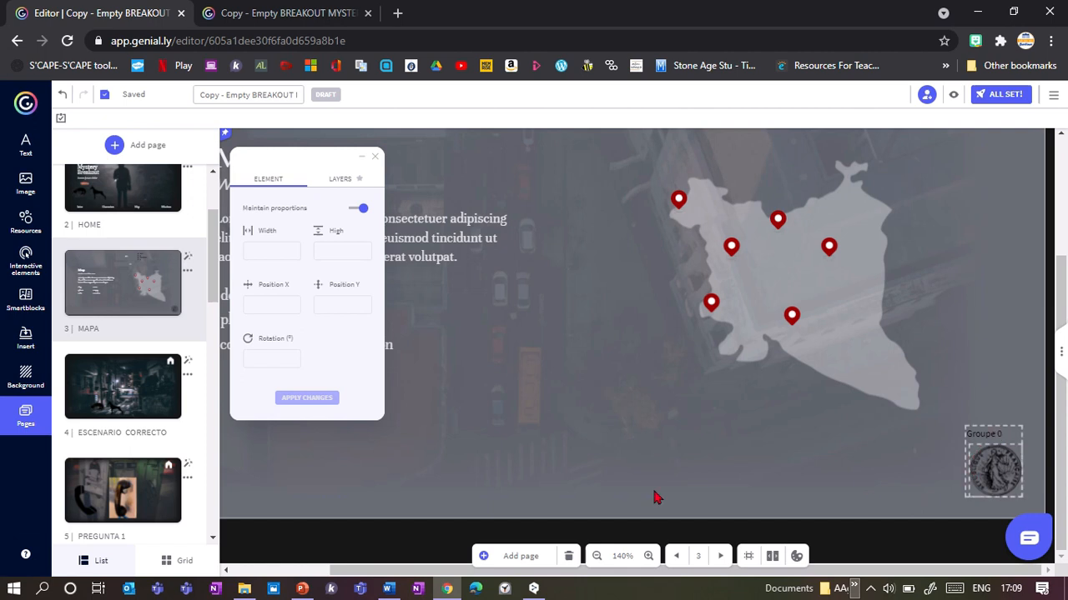
Reposition the coin group on the MAPA page to about X 1090, Y 568 and leave it selected
drag(979, 476, 877, 457)
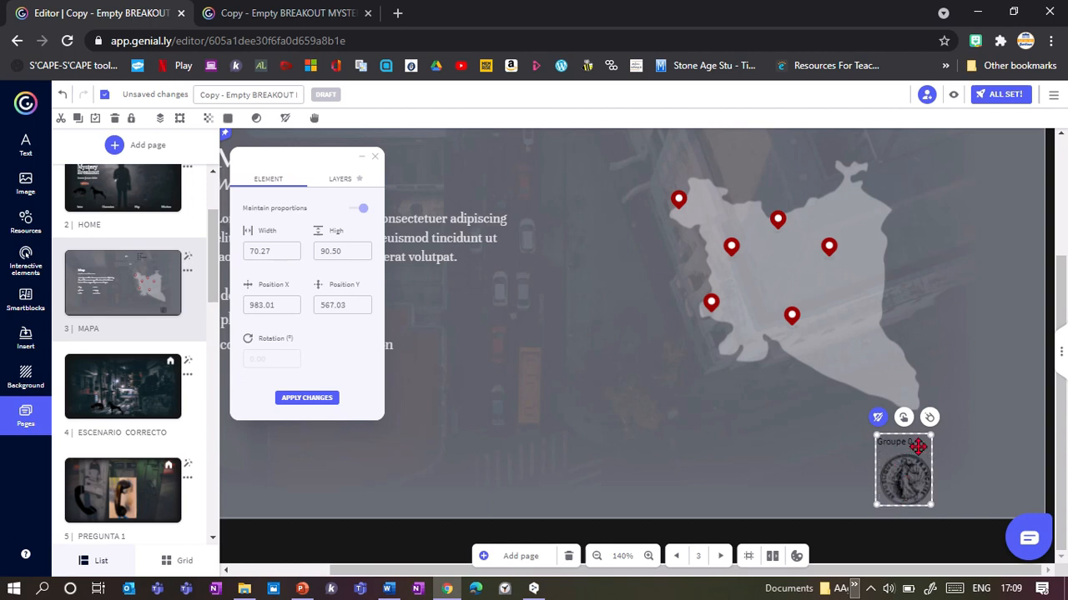
drag(889, 478, 975, 478)
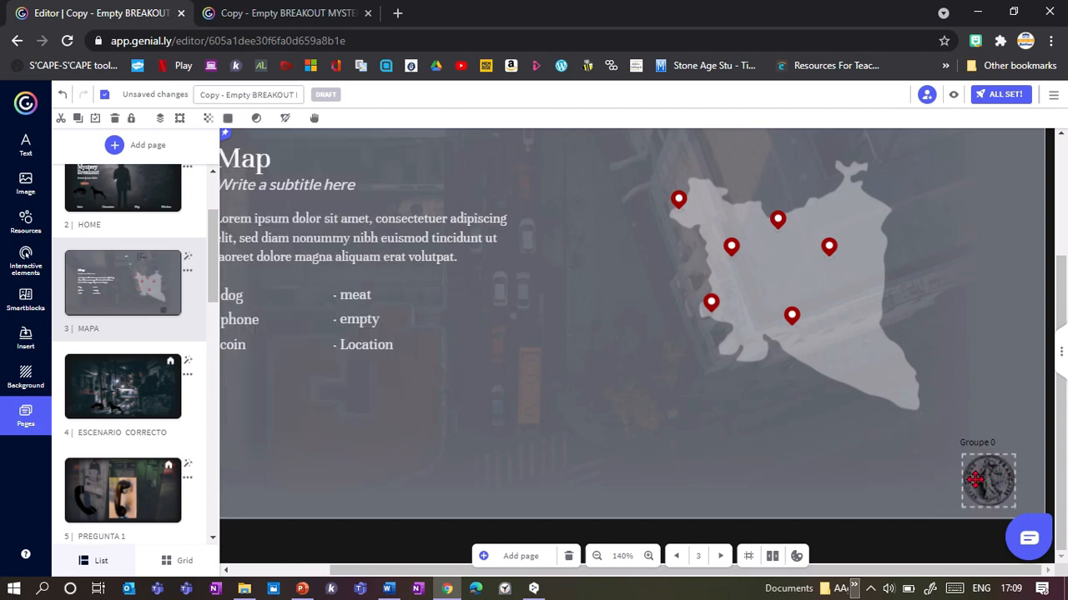
click(978, 484)
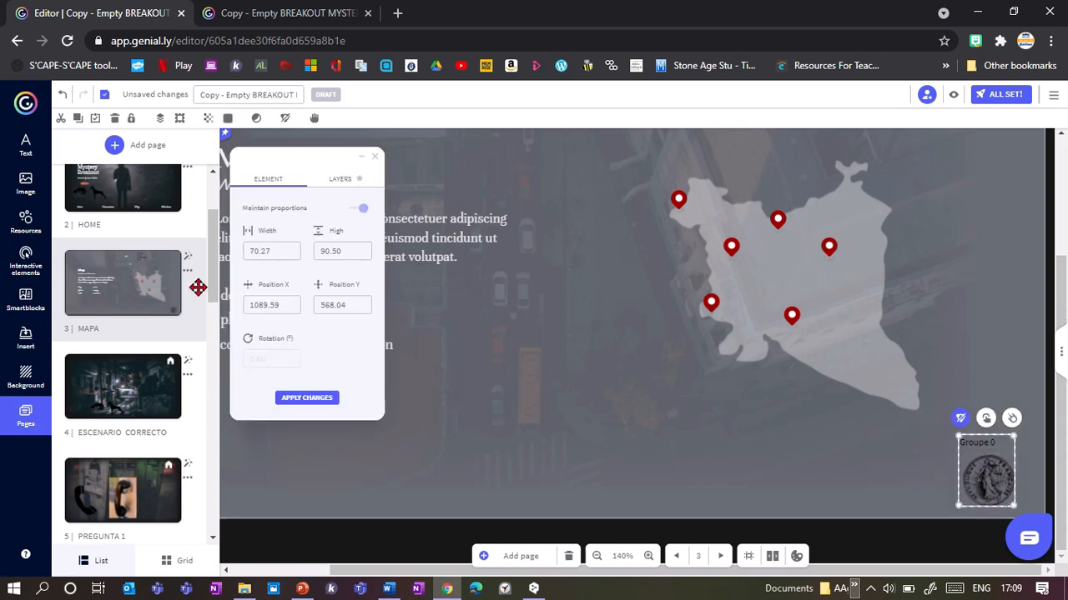
Paste a copy of the coin group onto the PAGE CREATION droite page, ungroup it and remove the coin there
drag(215, 280, 215, 492)
click(120, 506)
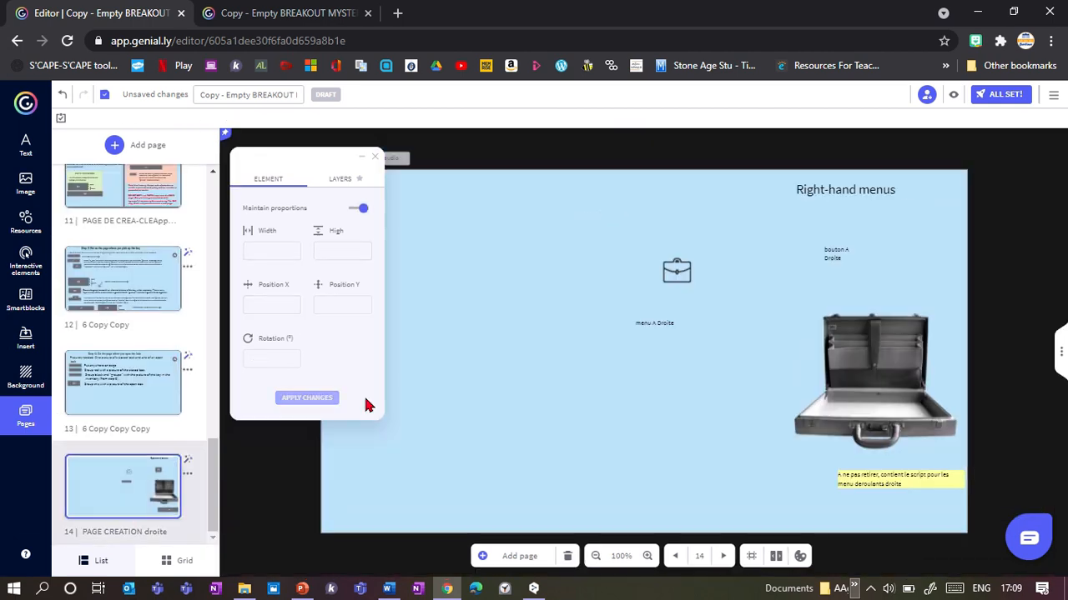
drag(940, 519, 523, 429)
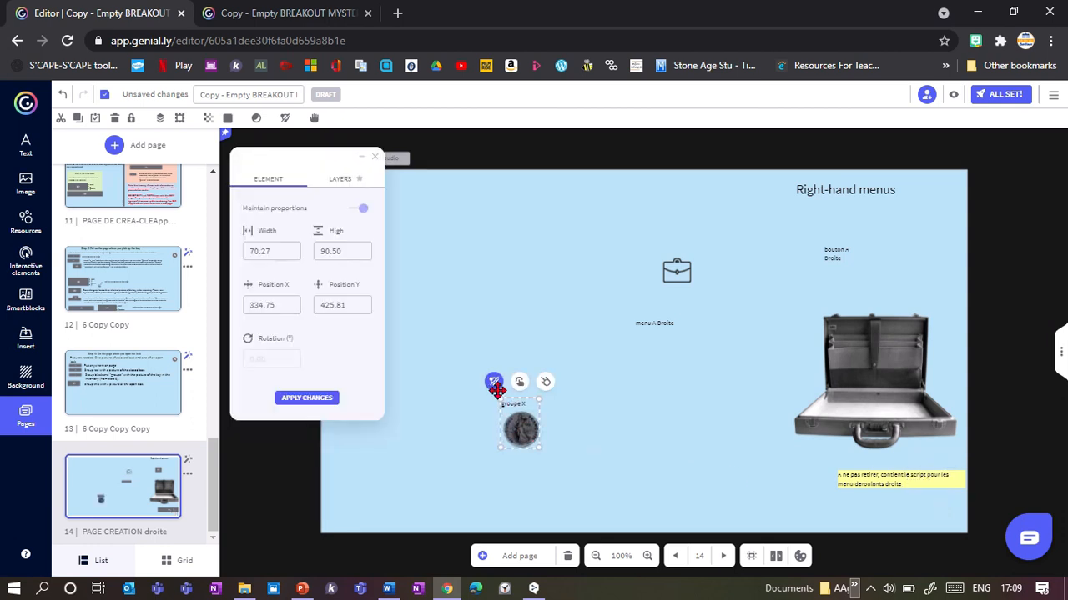
drag(564, 454, 490, 427)
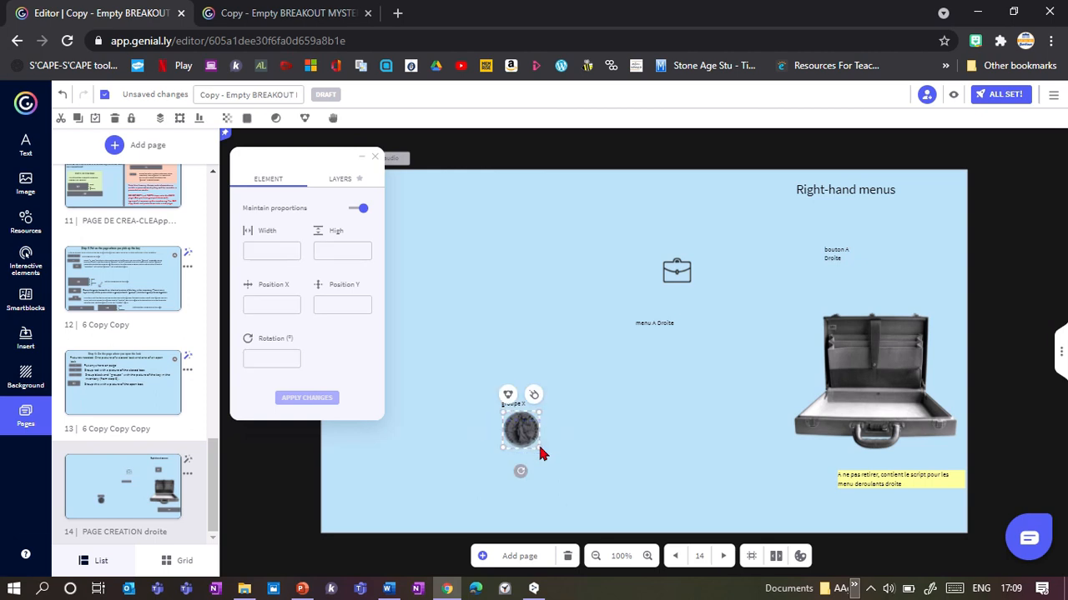
key(Delete)
Place the separate coin picture on the MAPA page at about X 532, Y 504 and apply Group to it
drag(214, 458, 225, 213)
click(127, 377)
click(519, 426)
drag(523, 424, 623, 452)
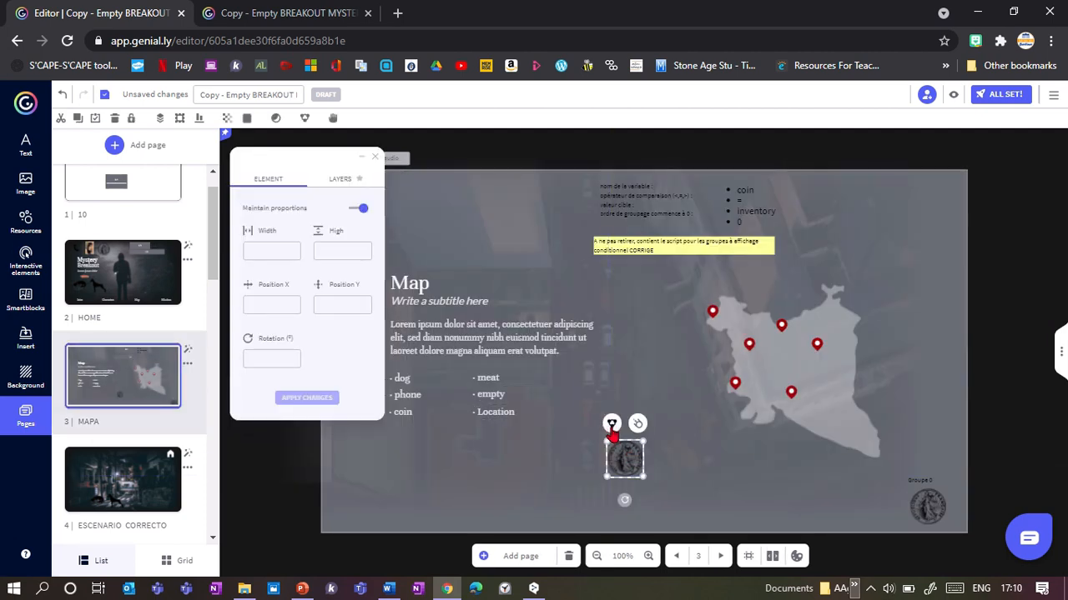
click(612, 424)
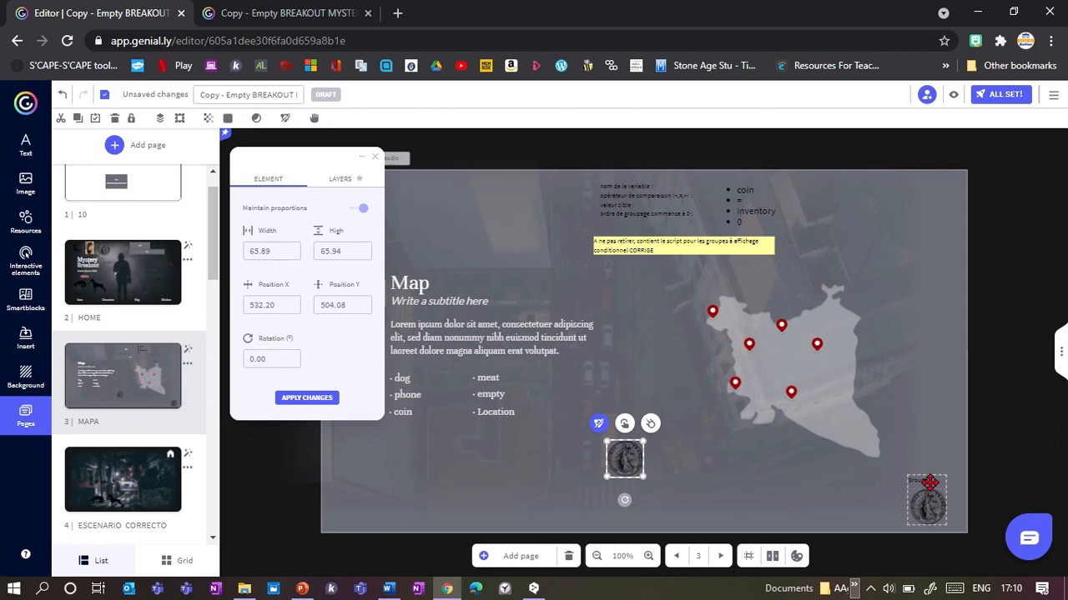
Select the coin variable text with its yellow script note together with the coin group on MAPA and copy them
click(648, 556)
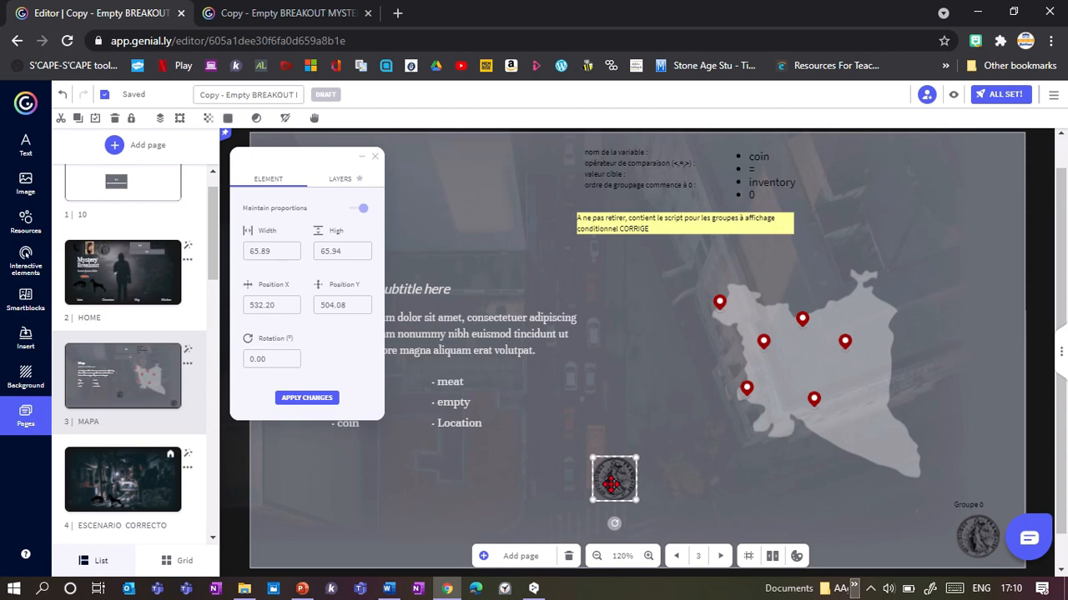
click(706, 231)
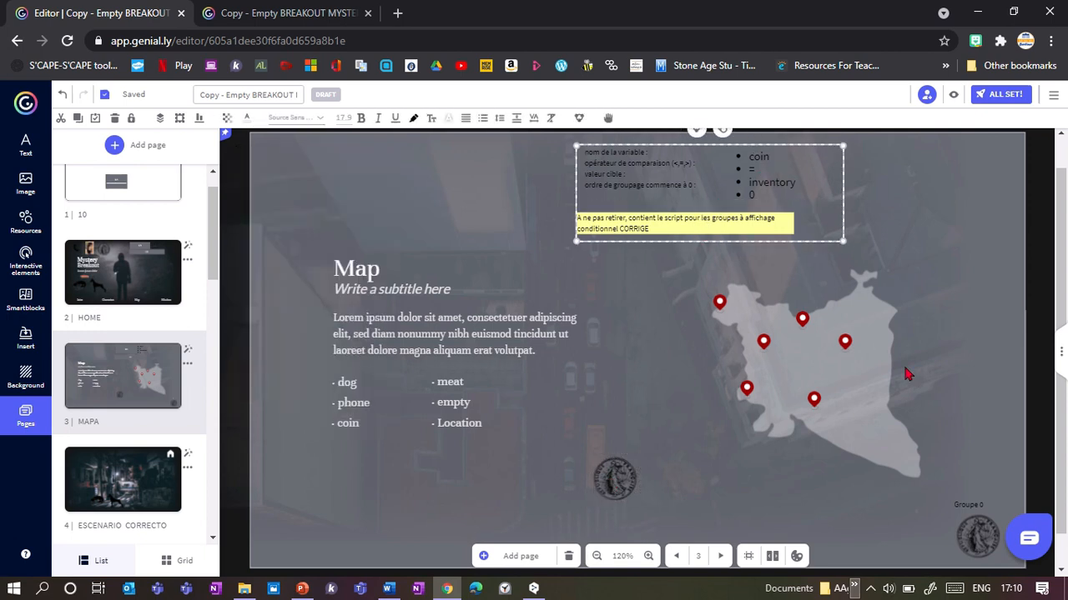
click(967, 531)
shift+click(969, 534)
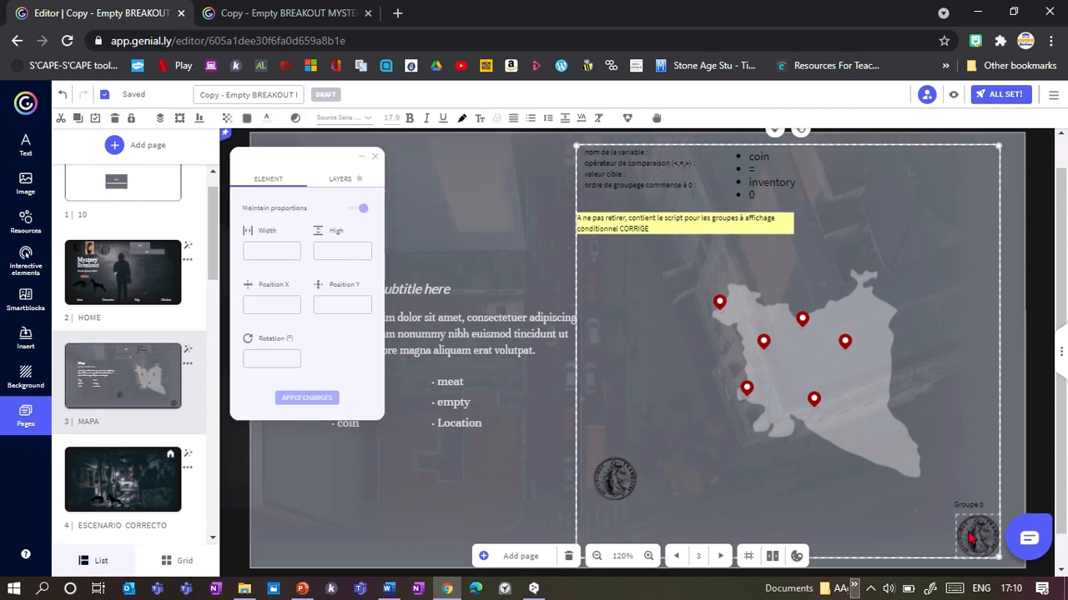
Paste the copied coin code elements and coin group onto the ESCENARIO CORRECTO and PREGUNTA 1 pages
drag(212, 273, 218, 296)
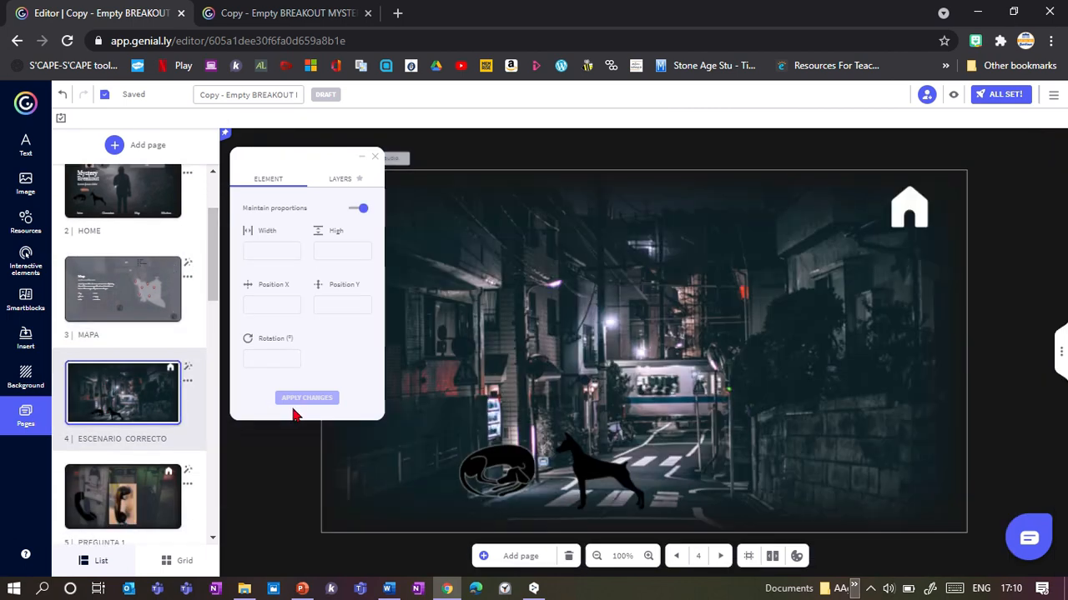
key(ctrl+v)
click(136, 515)
key(ctrl+v)
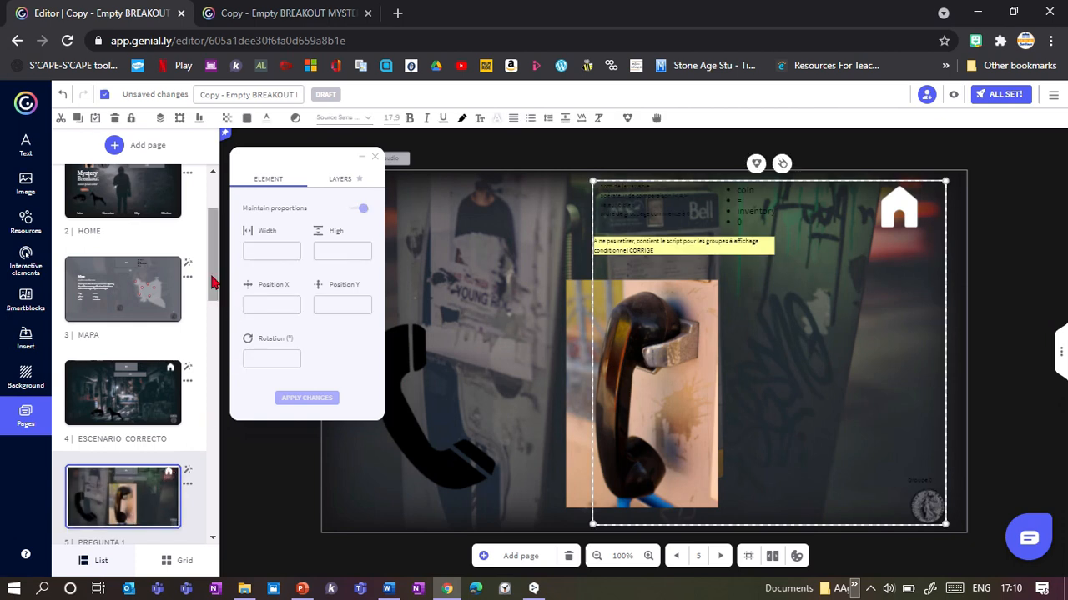
Paste the copied coin code elements and coin group onto the INCORRECTA and ESCENARIO 2 pages
scroll(125, 401, down, 3)
click(123, 427)
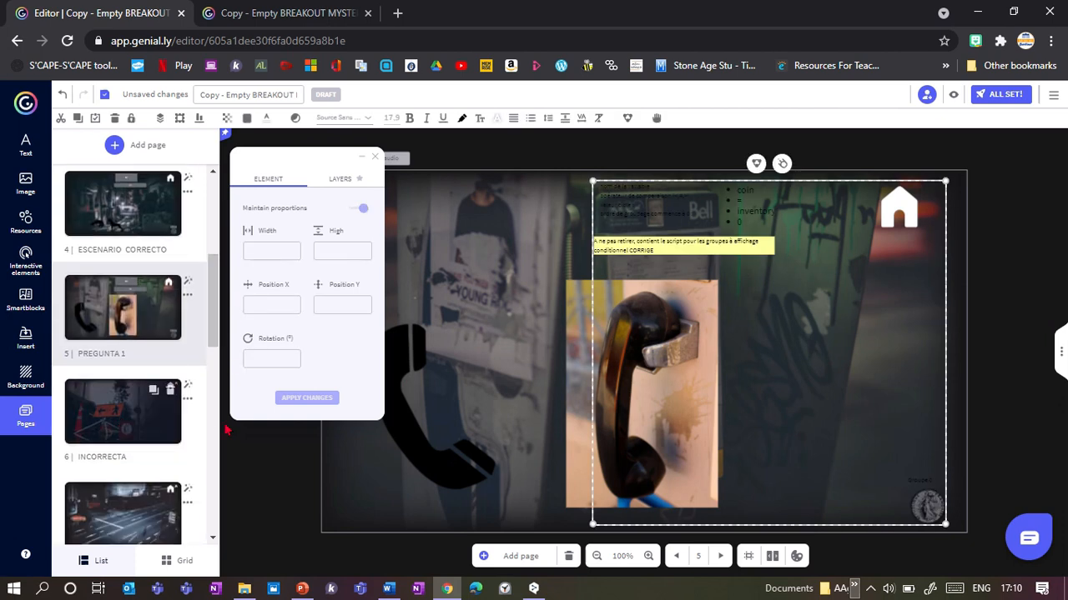
key(ctrl+v)
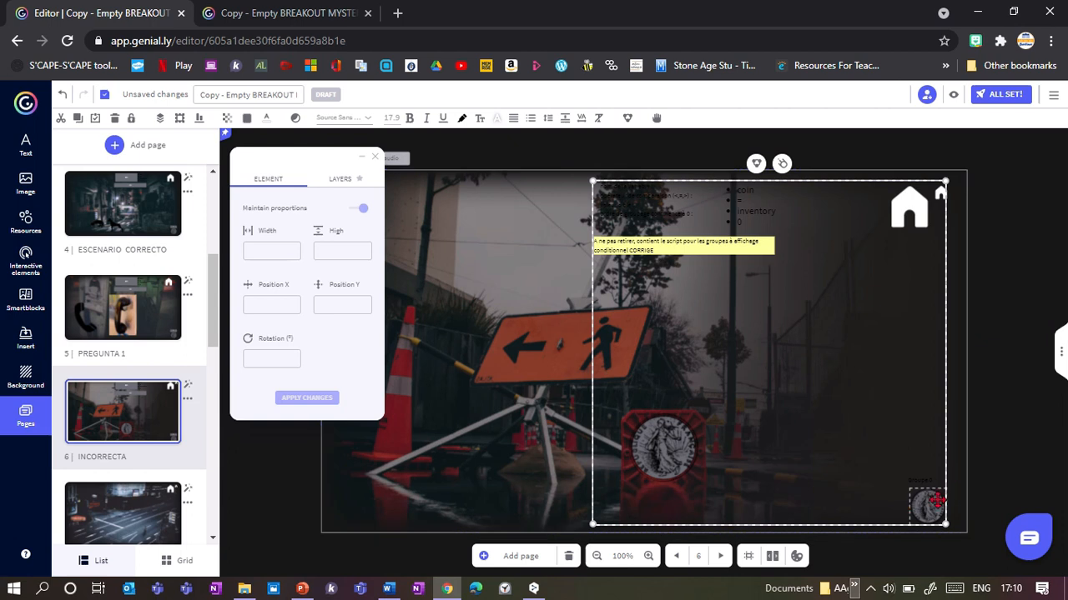
scroll(125, 417, down, 2)
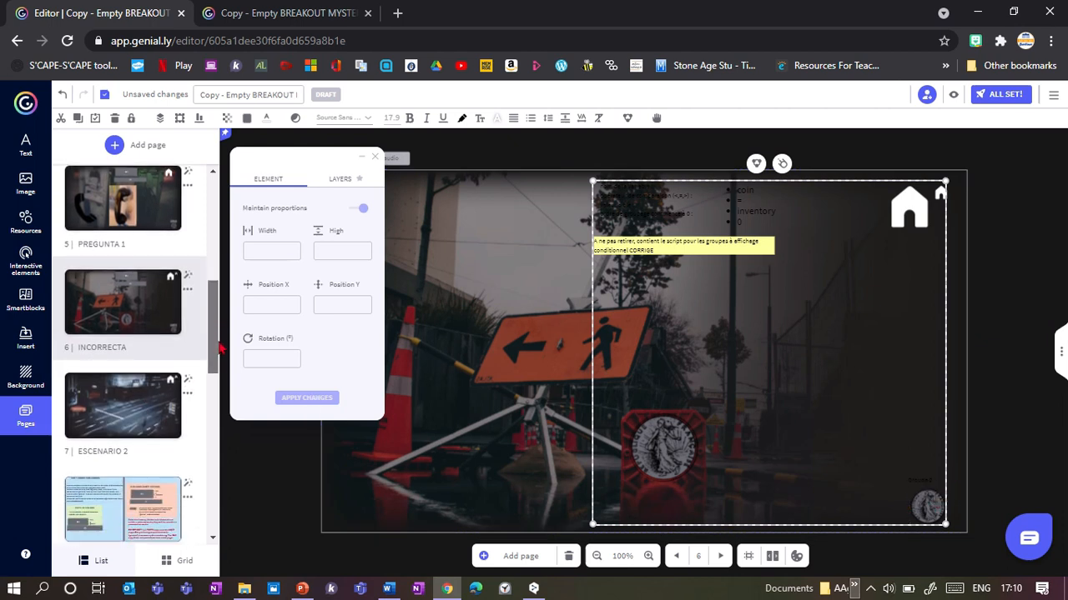
click(124, 406)
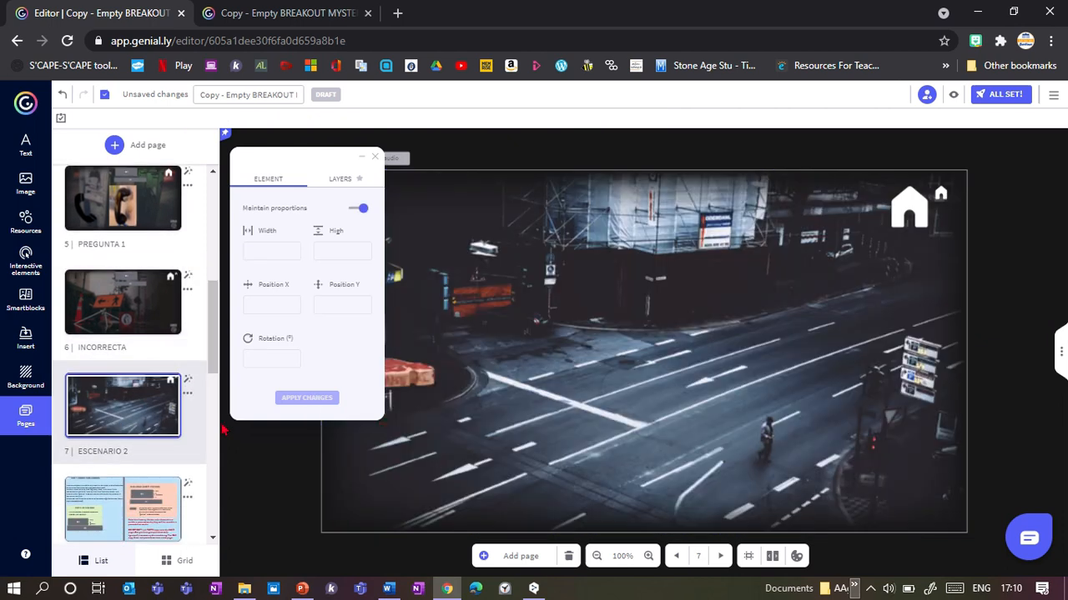
key(ctrl+v)
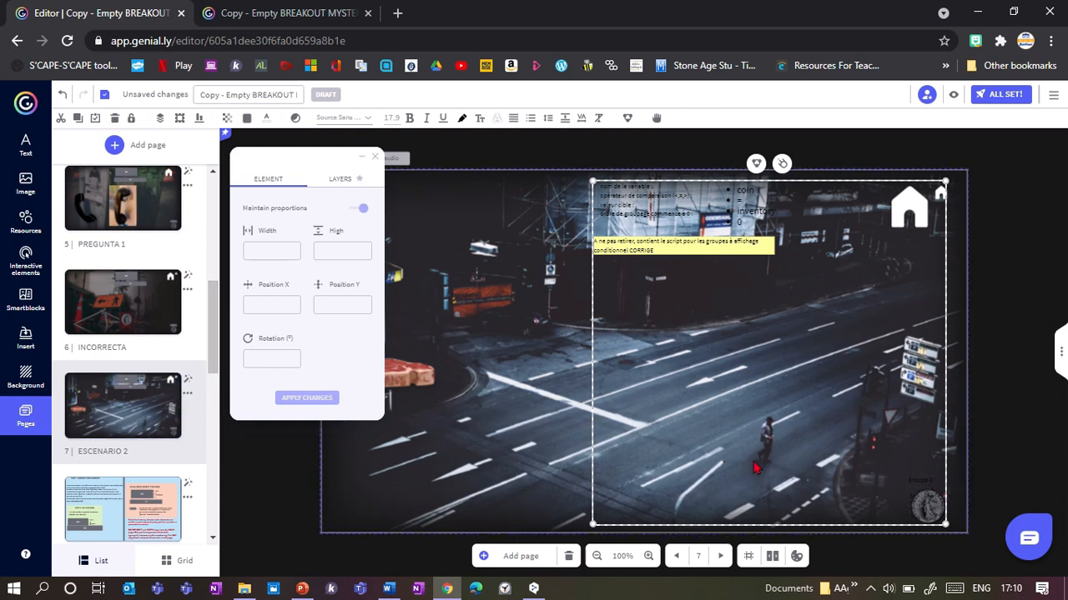
Compare the pasted coin group's position and Groupe number on the ESCENARIO CORRECTO and PREGUNTA 1 pages
drag(217, 342, 215, 286)
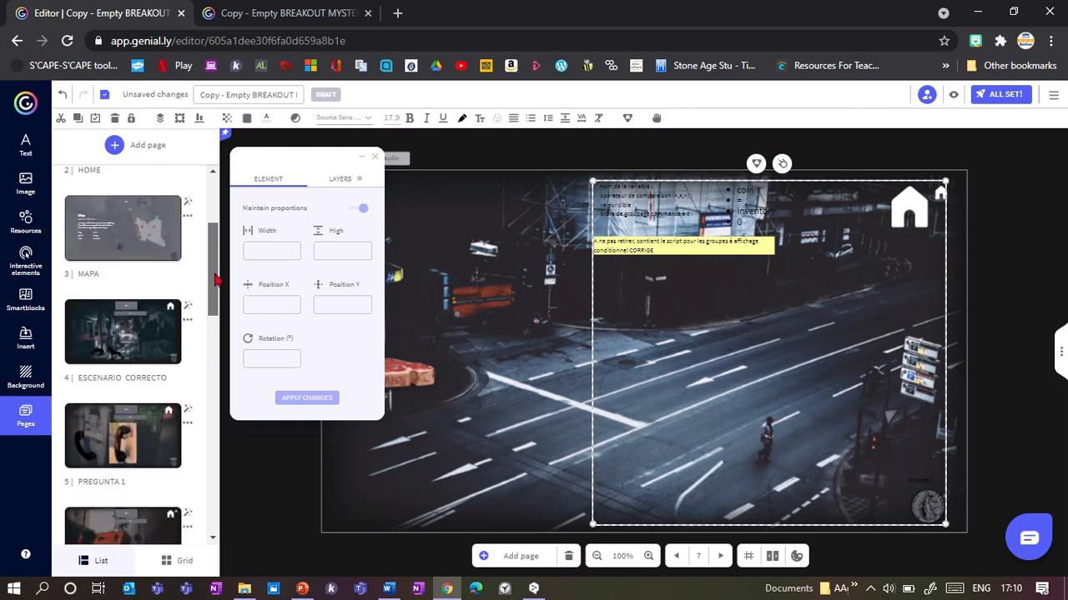
click(105, 375)
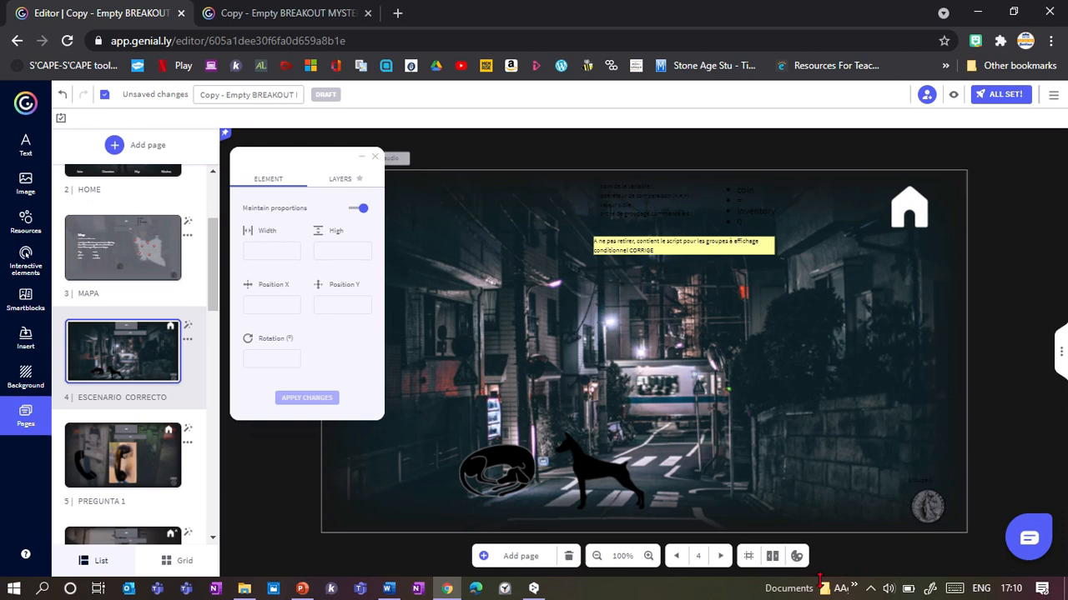
scroll(864, 515, up, 3)
scroll(865, 515, up, 2)
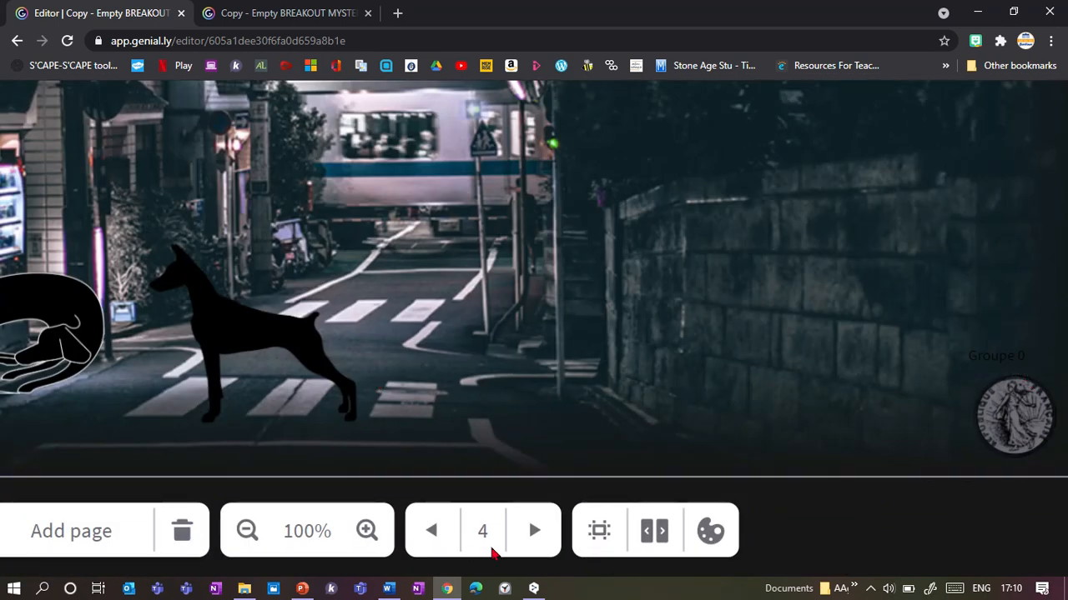
click(538, 538)
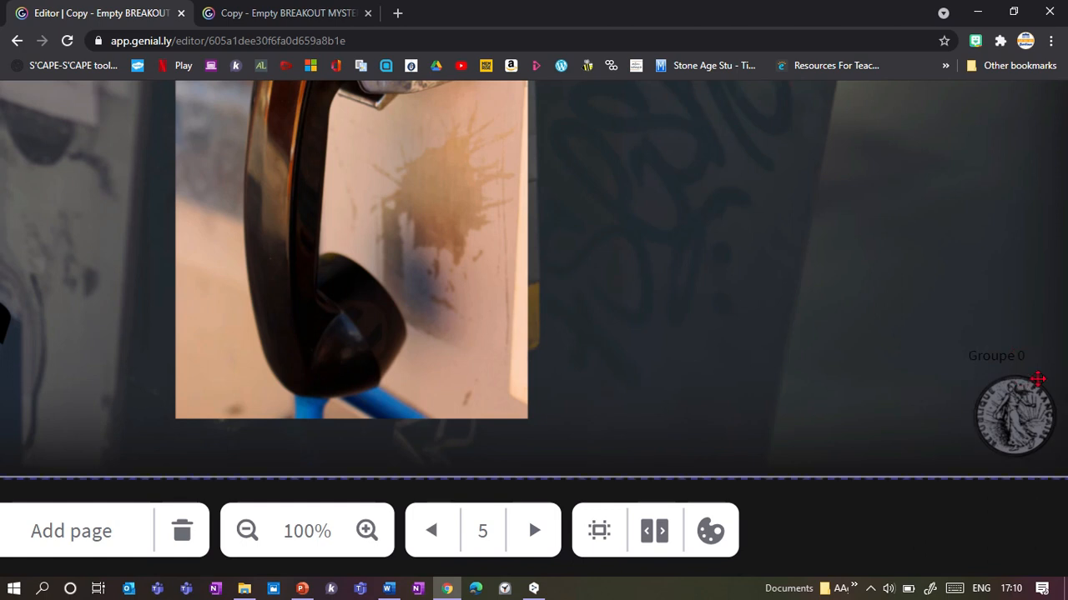
scroll(518, 318, down, 5)
scroll(518, 318, down, 2)
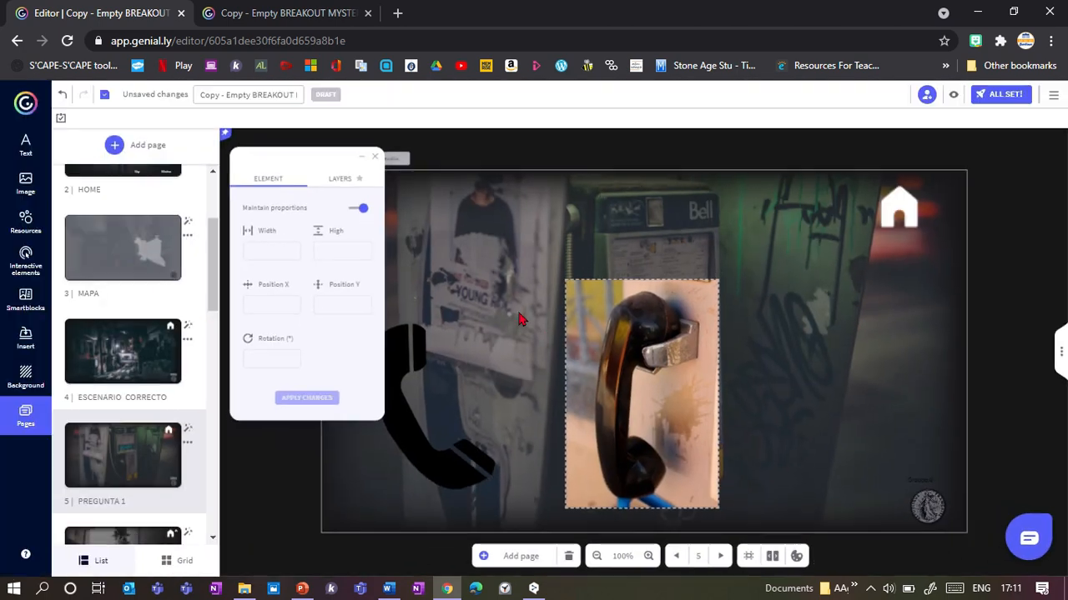
Select and copy the Step 4 code elements, from FONCTION down to the yellow script note, on page 9, "6 Copy"
drag(212, 267, 222, 379)
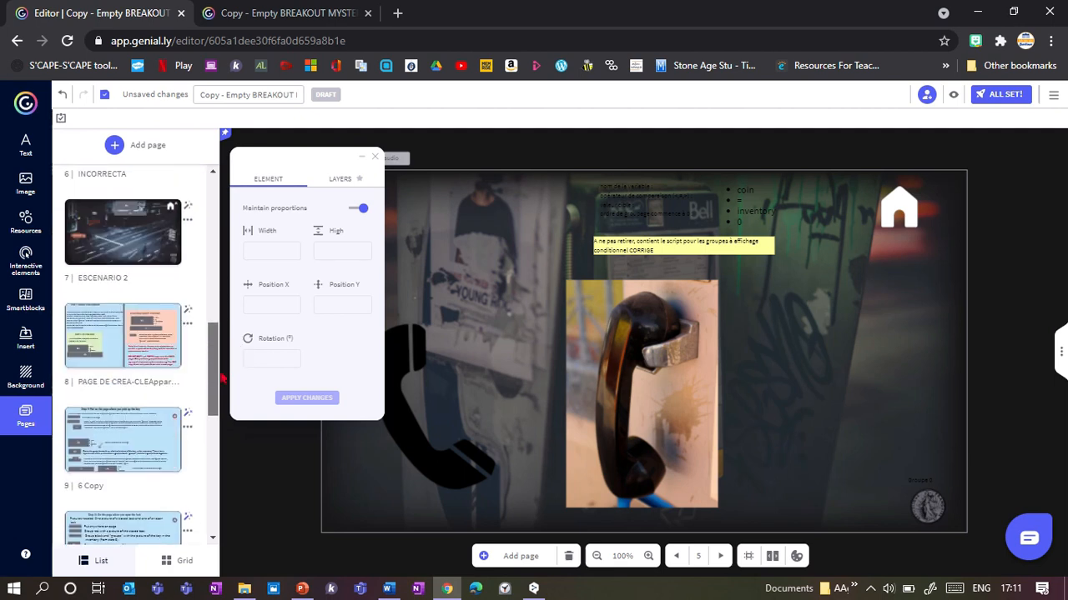
click(105, 450)
drag(319, 152, 1008, 182)
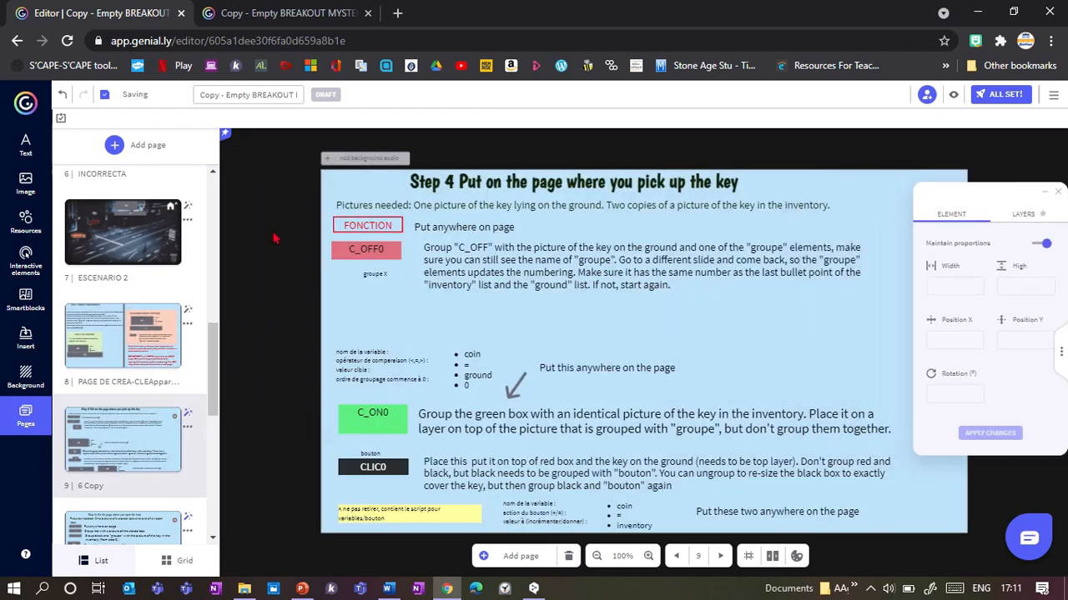
click(352, 231)
drag(322, 222, 584, 521)
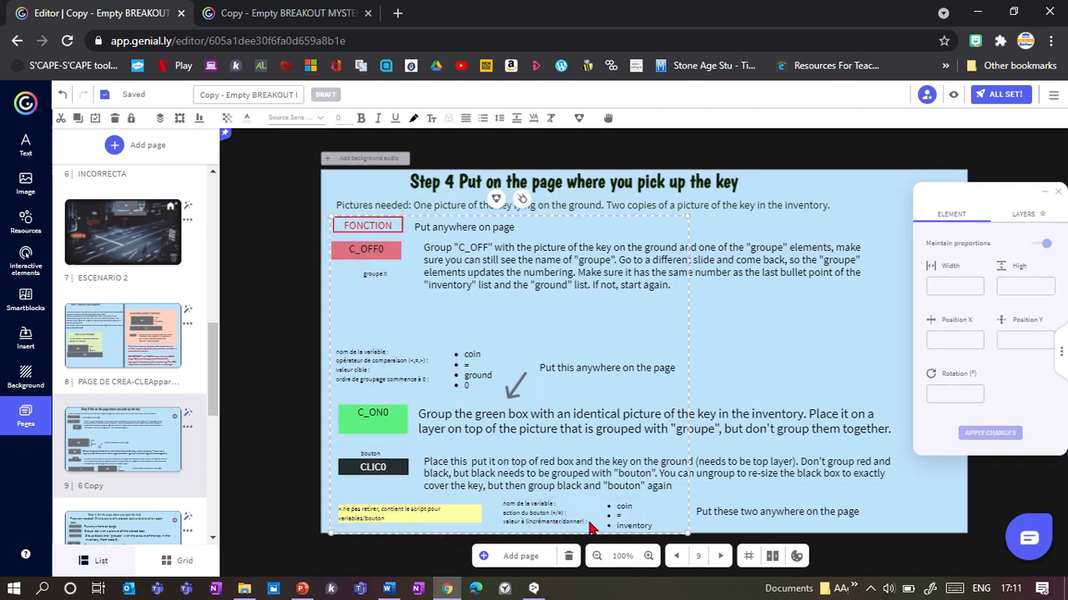
Paste the Step 4 code elements onto the INCORRECTA page and shift its large coin to about X 570, Y 463
drag(212, 390, 187, 329)
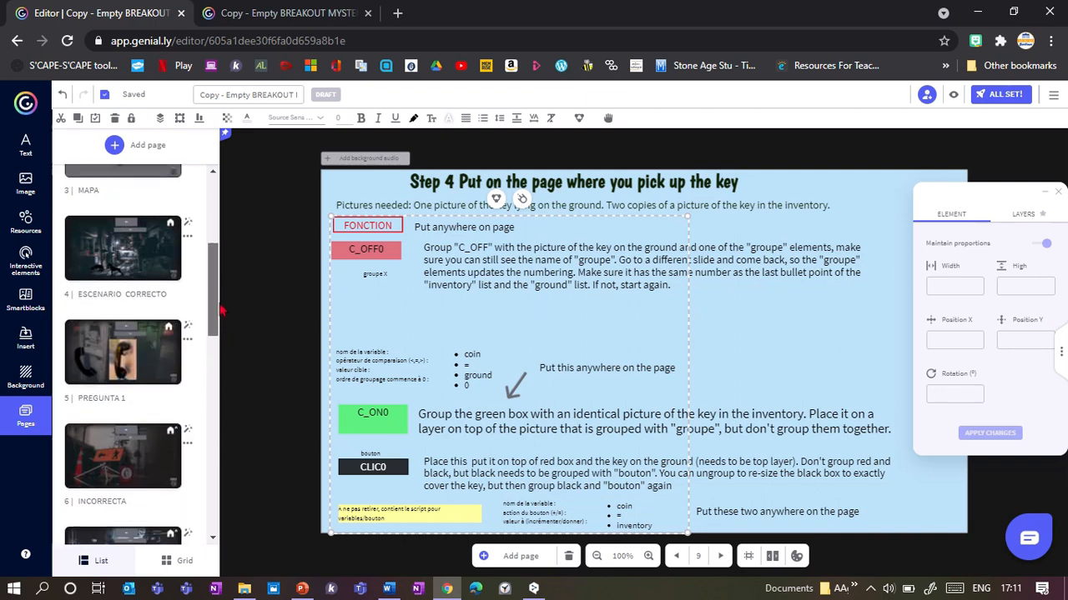
click(95, 478)
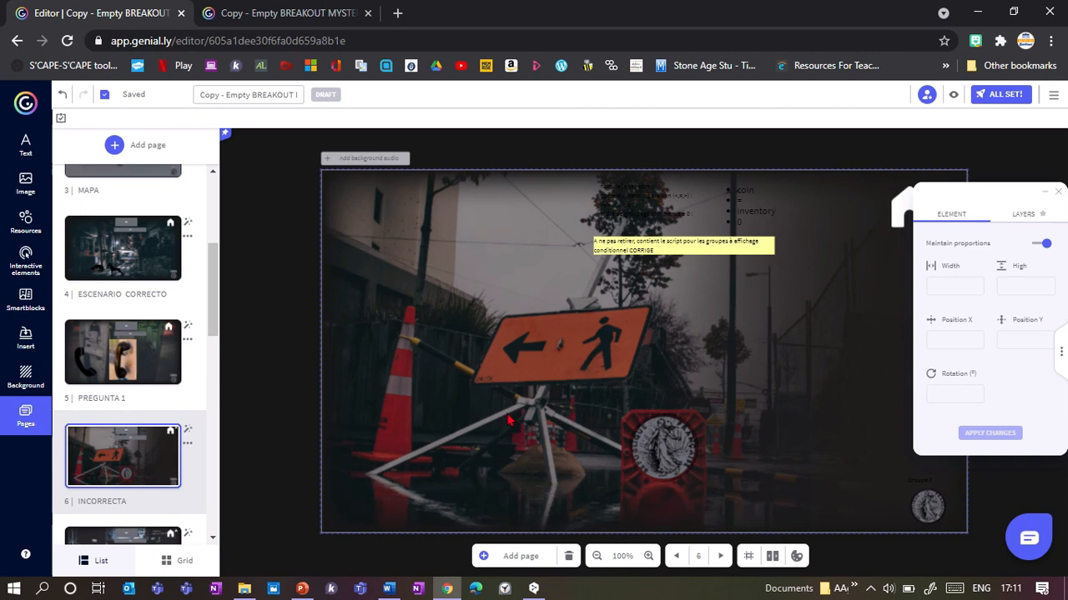
key(ctrl+v)
drag(409, 406, 311, 280)
click(656, 449)
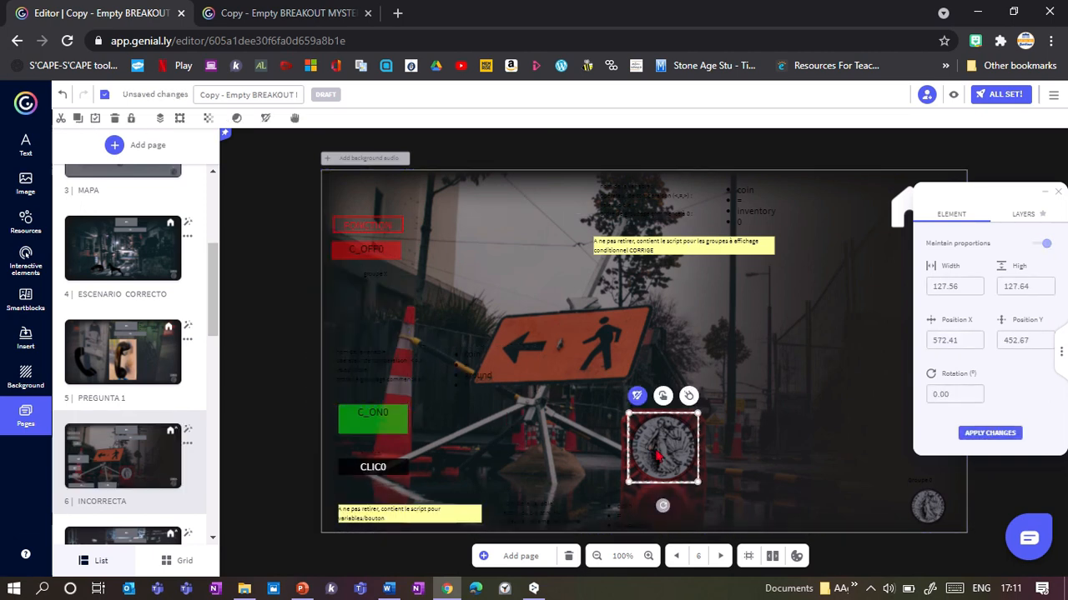
drag(685, 472, 643, 473)
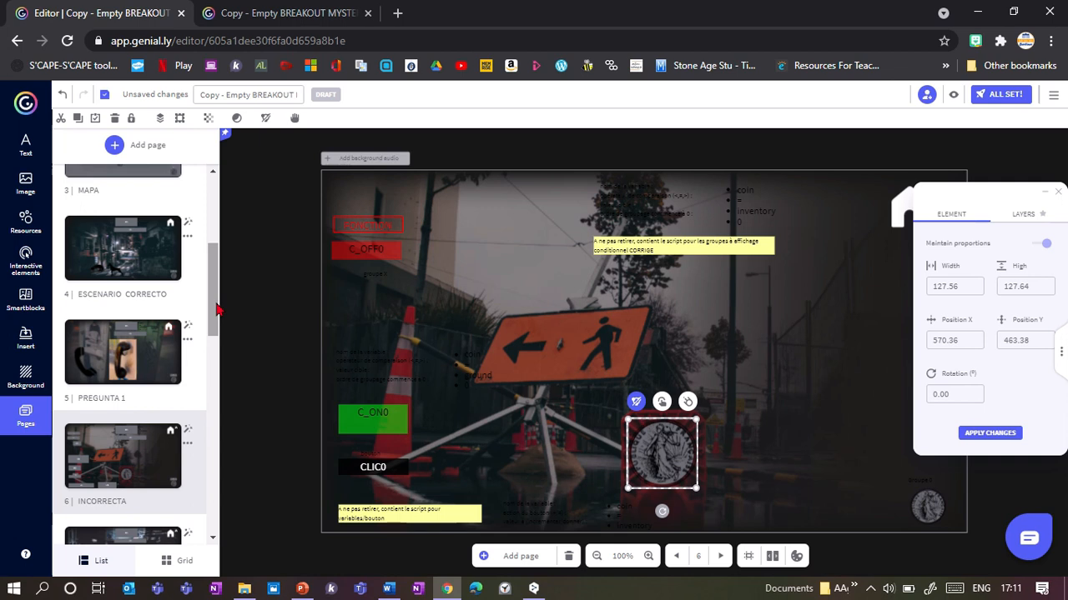
Copy the coin picture from HOME onto INCORRECTA, scale it to about 62 wide and place it at about X 1077, Y 496
drag(216, 310, 216, 524)
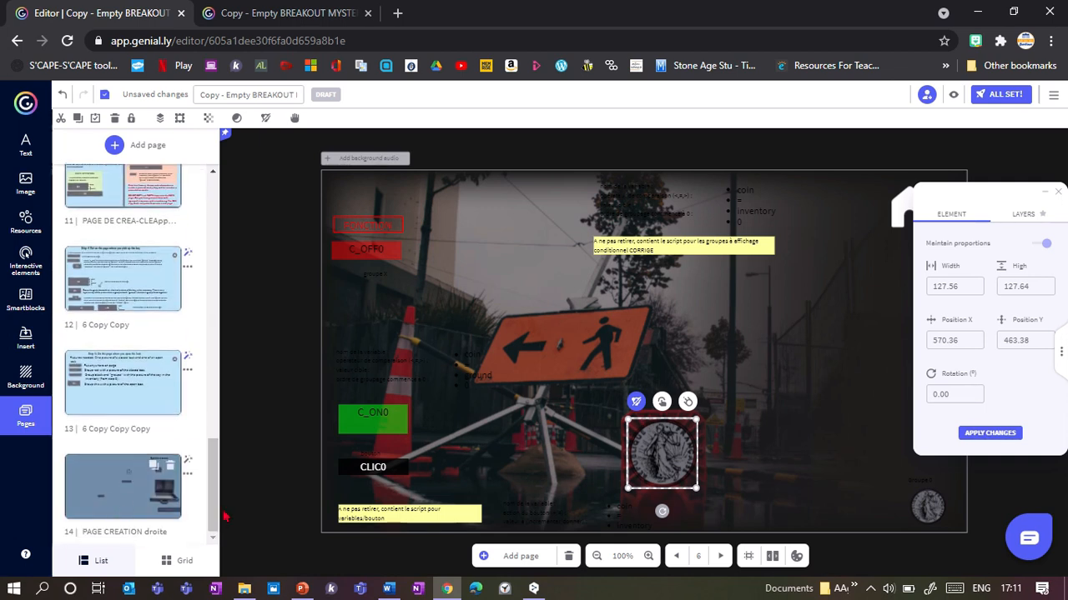
click(113, 505)
drag(244, 227, 238, 174)
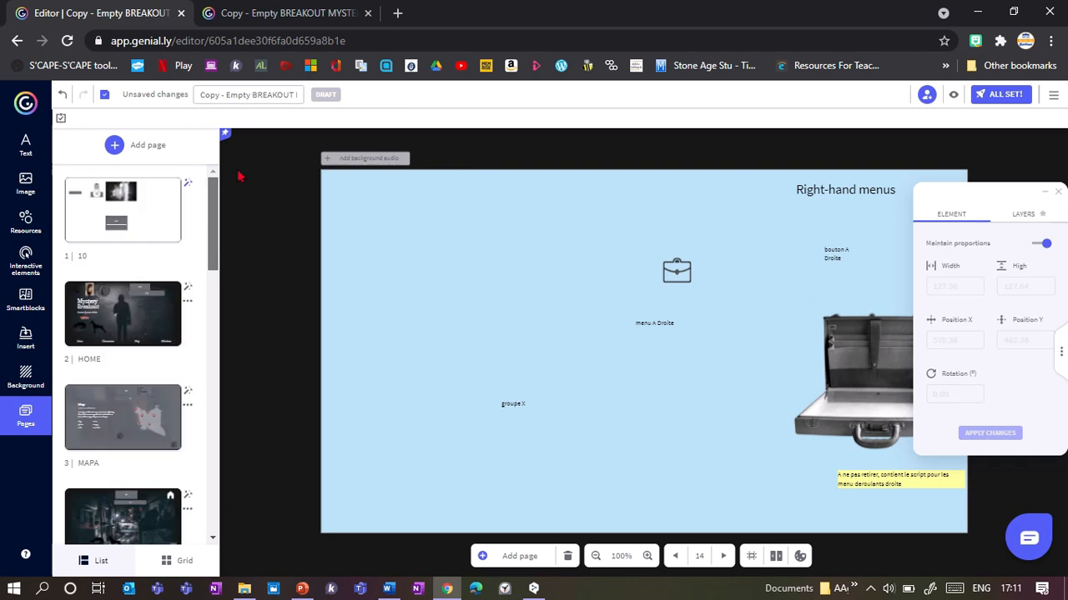
click(133, 345)
click(536, 242)
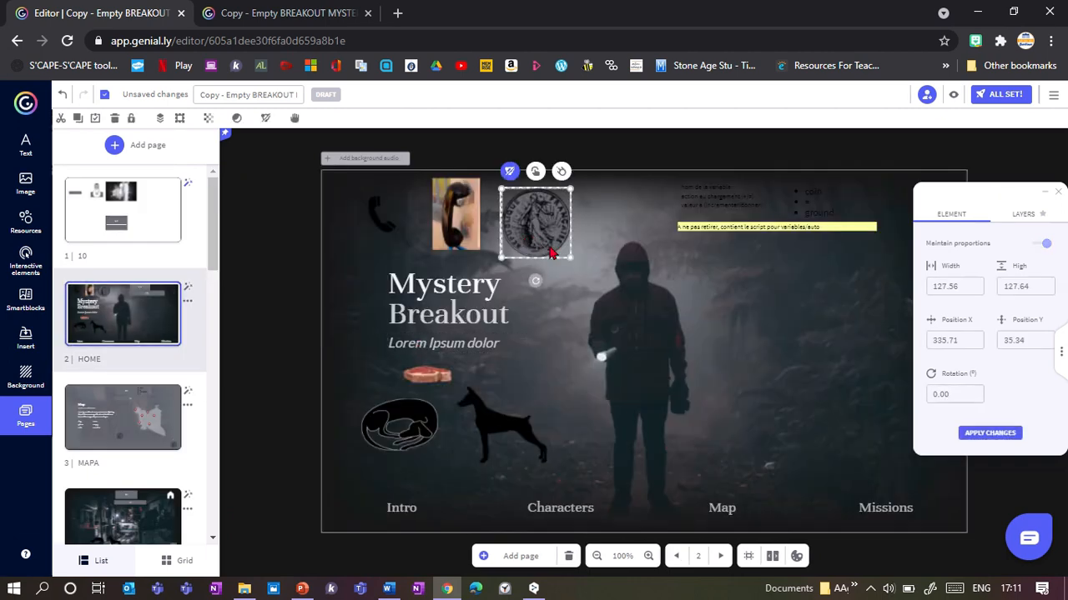
drag(217, 250, 225, 367)
click(109, 271)
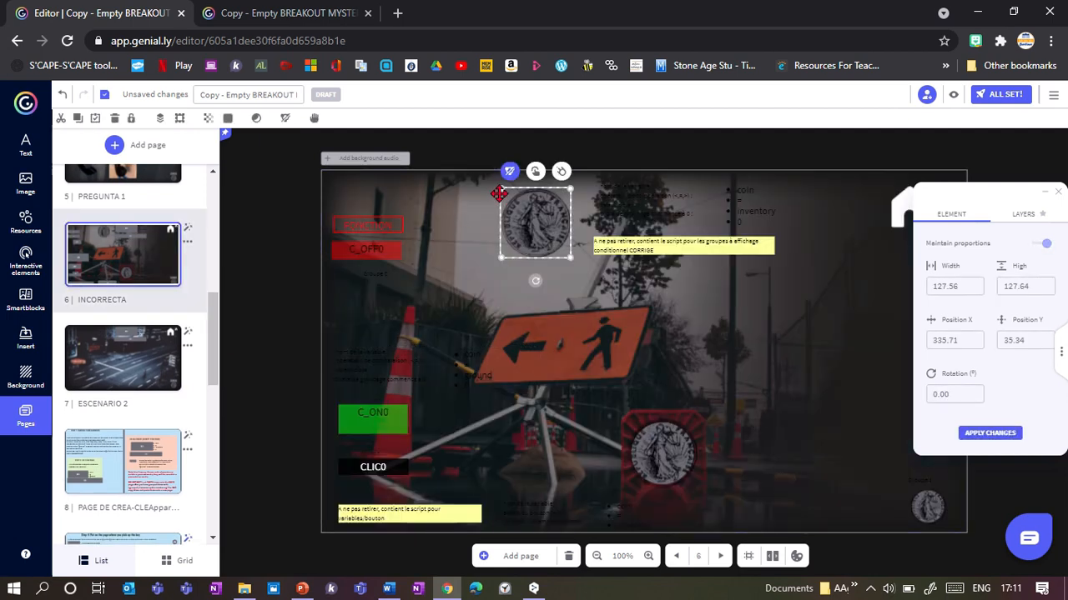
drag(500, 188, 915, 456)
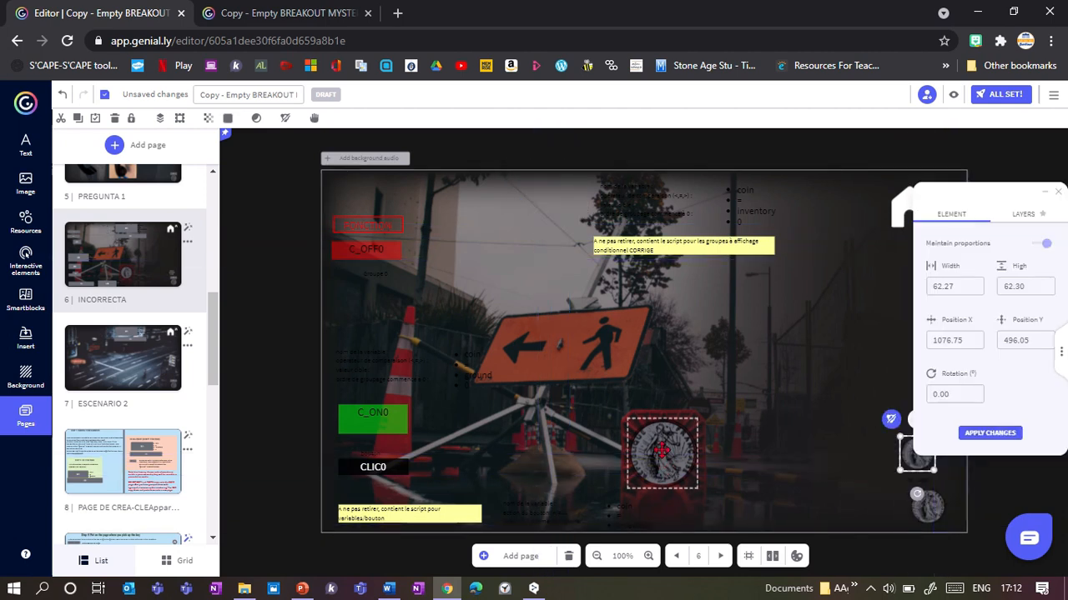
Gather FONCTION, the ground variable text at about X 165, Y 4 and the inventory variable text at about X 137, Y 81
drag(997, 196, 743, 170)
mouse_move(783, 161)
mouse_down()
mouse_move(460, 158)
mouse_move(976, 173)
mouse_move(772, 148)
mouse_up()
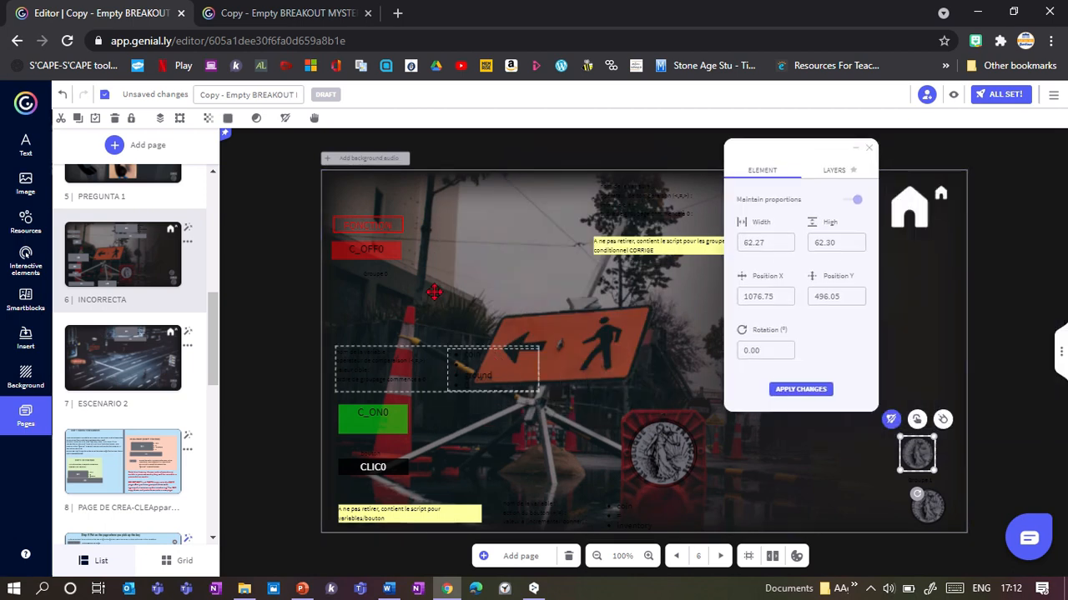
drag(392, 225, 392, 187)
drag(375, 367, 448, 201)
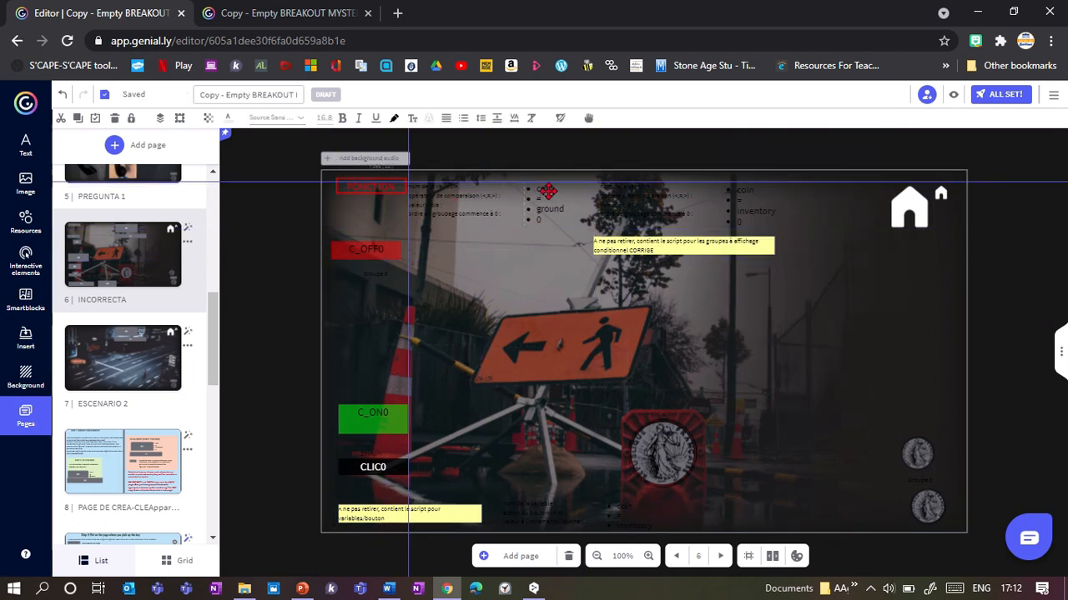
drag(544, 218, 543, 200)
drag(715, 210, 512, 245)
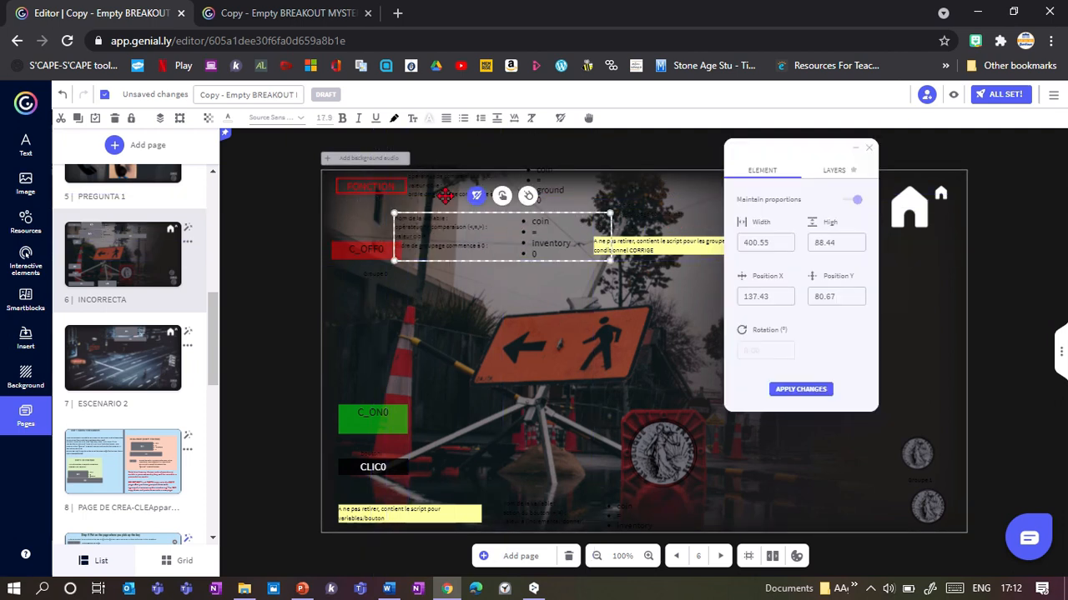
drag(446, 194, 449, 198)
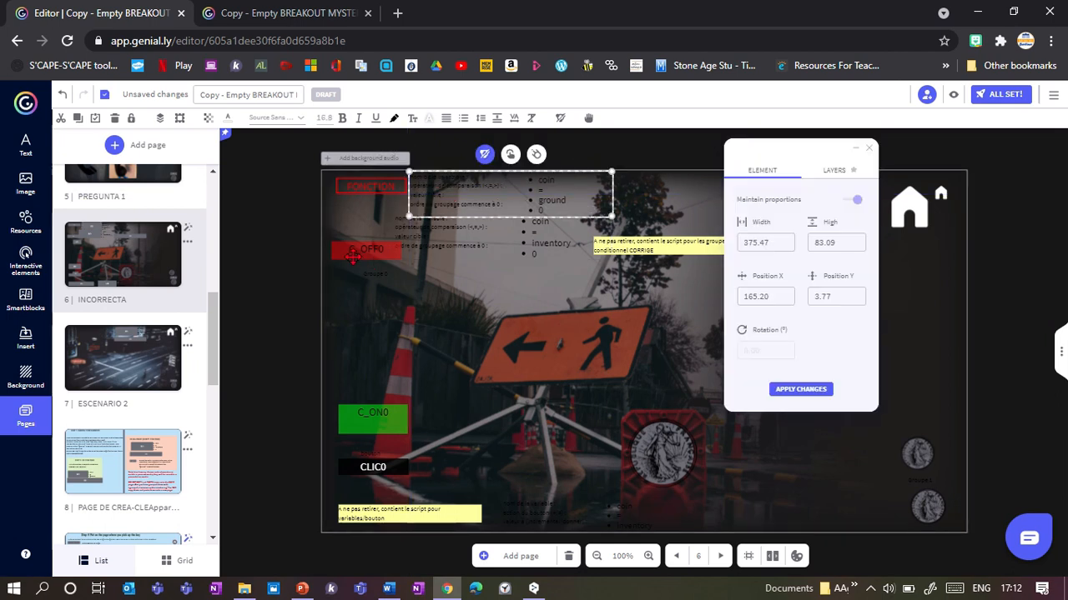
Move the C_OFF0 and C_ON0 boxes closer together below FONCTION and the Groupe label to about X 294, Y 185
drag(362, 274, 357, 276)
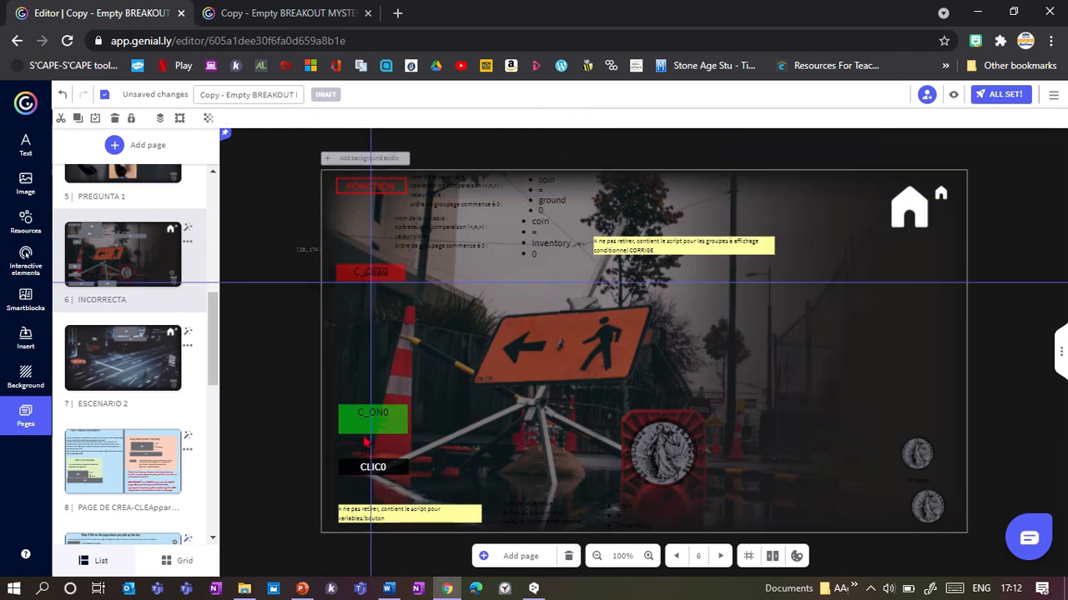
drag(369, 427, 367, 351)
click(501, 281)
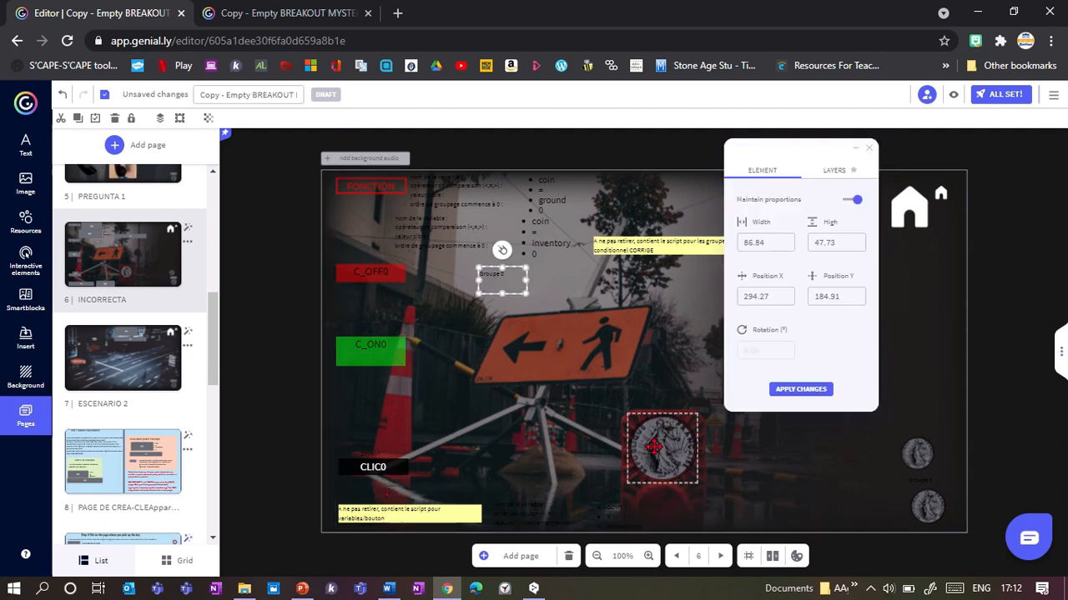
Place the Groupe label over the large coin, group the two and move the group beside the C_OFF0 box
drag(651, 446, 654, 453)
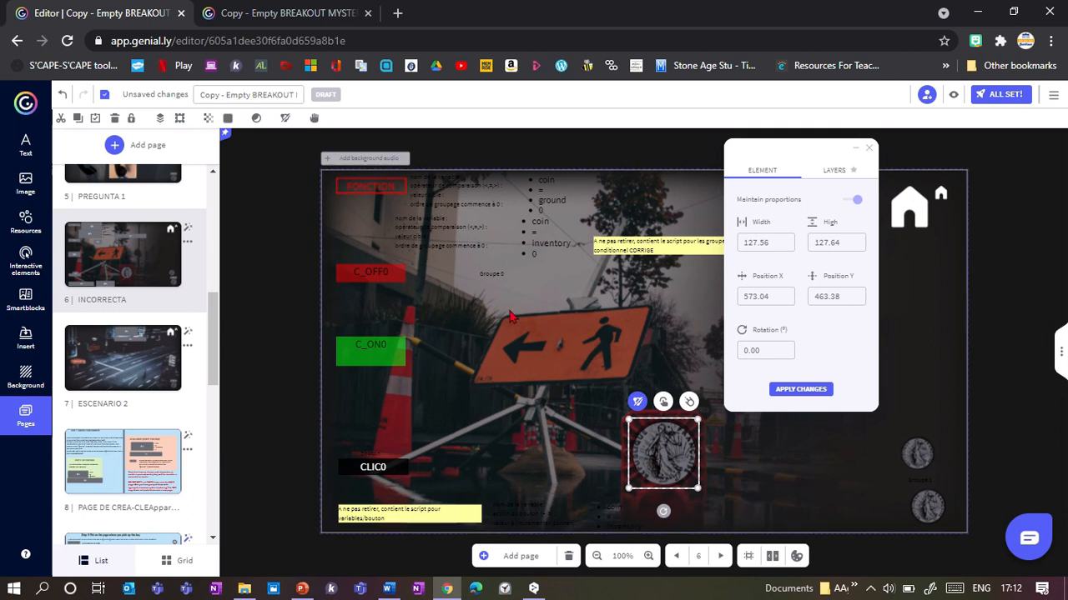
mouse_move(660, 465)
mouse_down()
mouse_move(653, 448)
mouse_move(668, 408)
mouse_move(659, 448)
mouse_up()
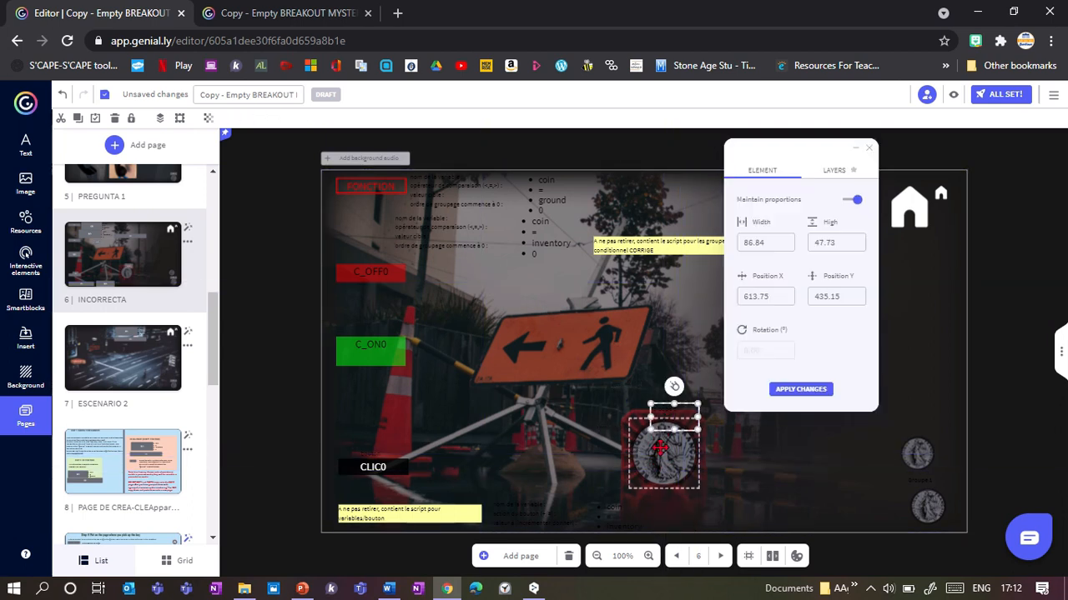
click(659, 448)
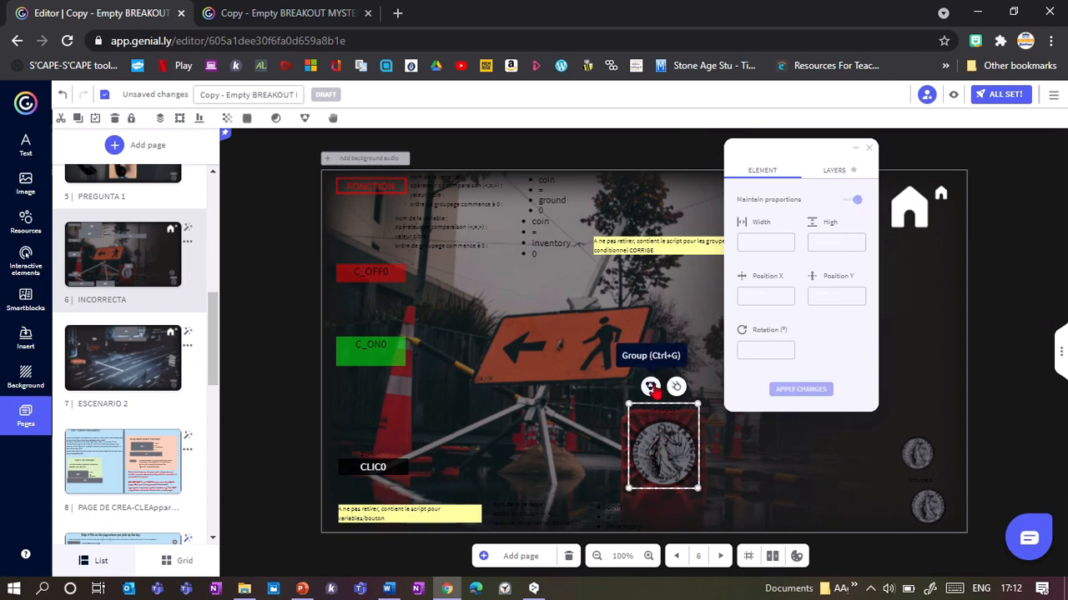
drag(664, 451, 495, 311)
Switch to ESCENARIO 2 and back to INCORRECTA to refresh the group numbering, and set the ground variable list's last bullet to 1
click(125, 364)
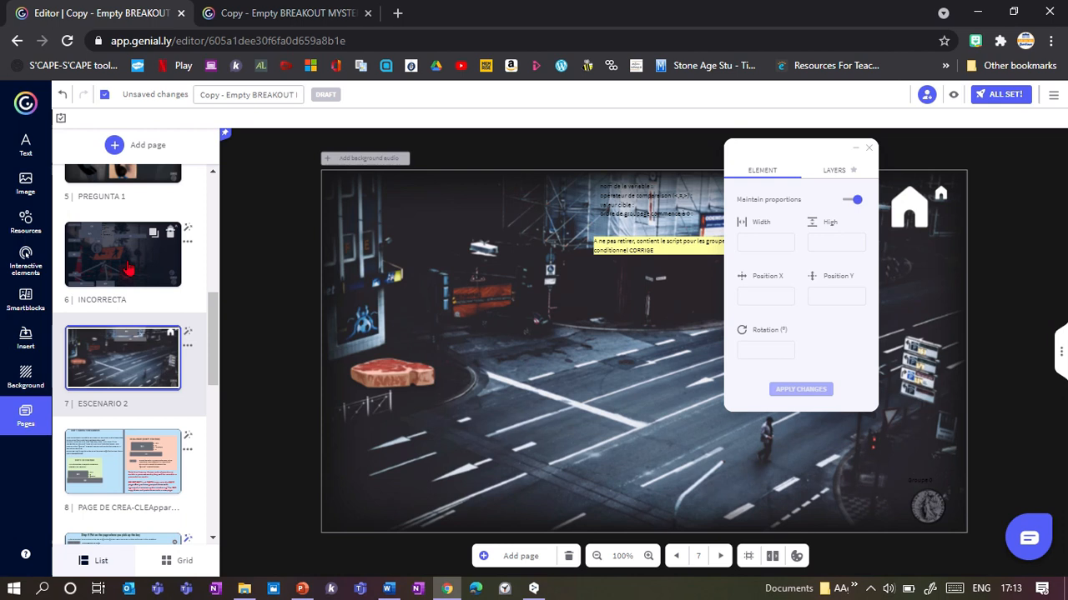
click(122, 255)
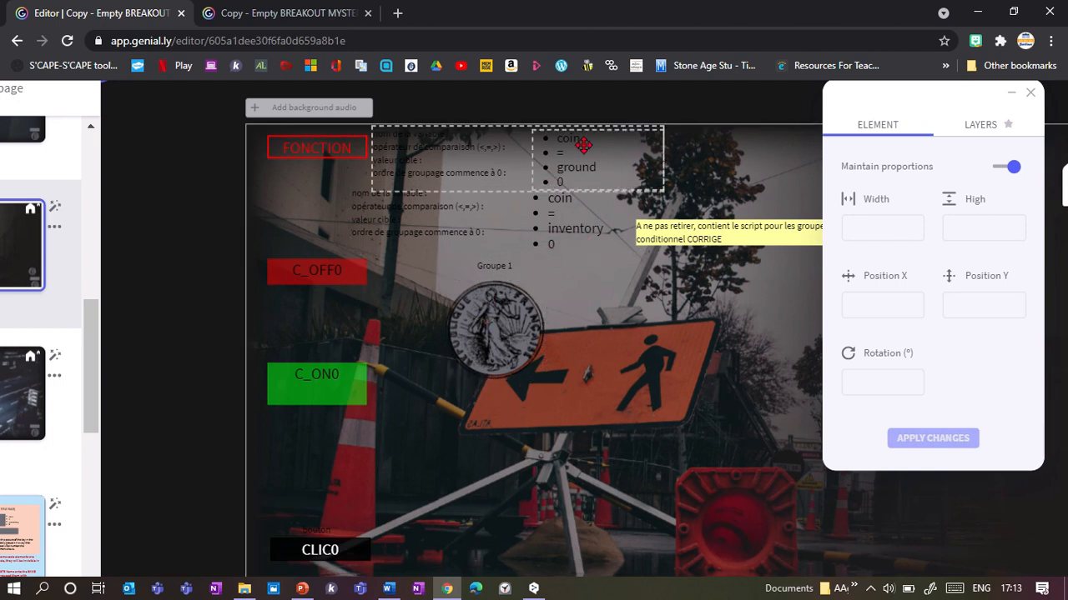
drag(562, 144, 540, 138)
double_click(558, 178)
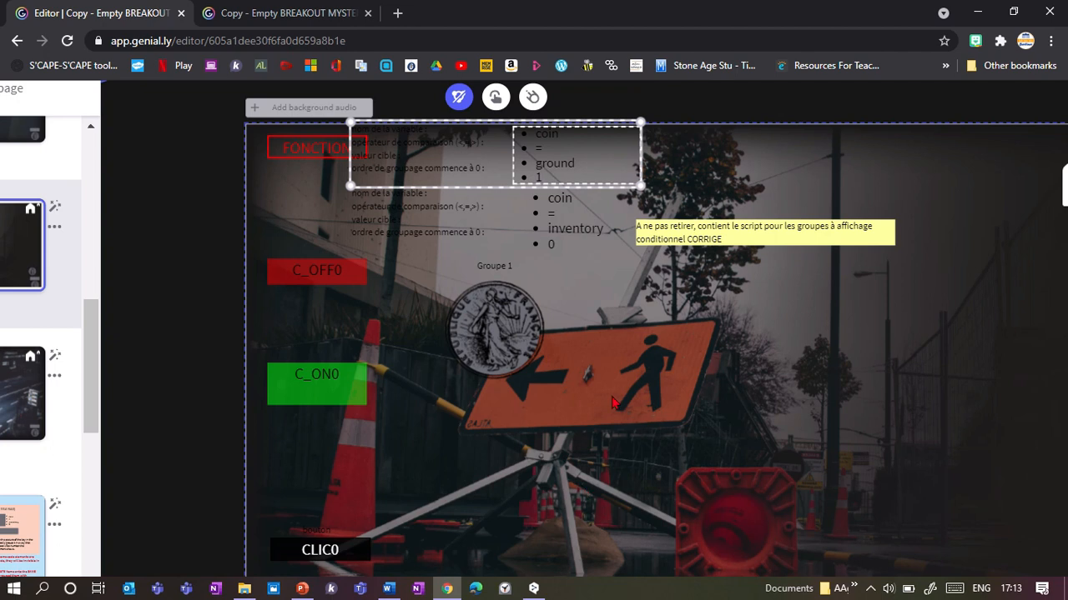
scroll(611, 403, down, 3)
scroll(925, 504, up, 5)
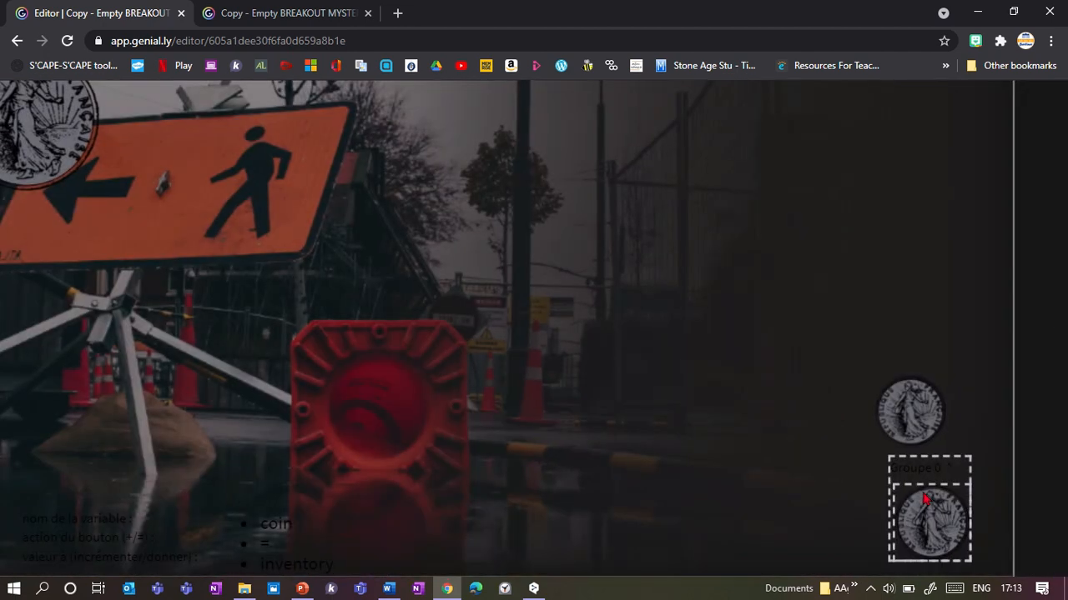
Nudge the small Groupe 0 coin group slightly left so it sits more directly beneath the small coin above it
scroll(925, 499, up, 4)
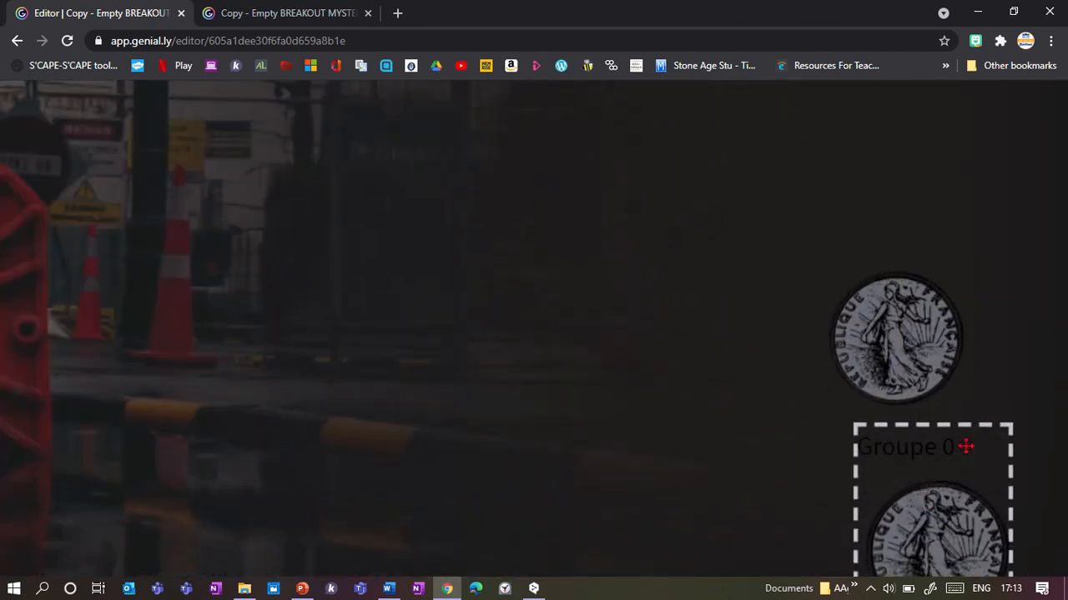
drag(968, 453, 939, 443)
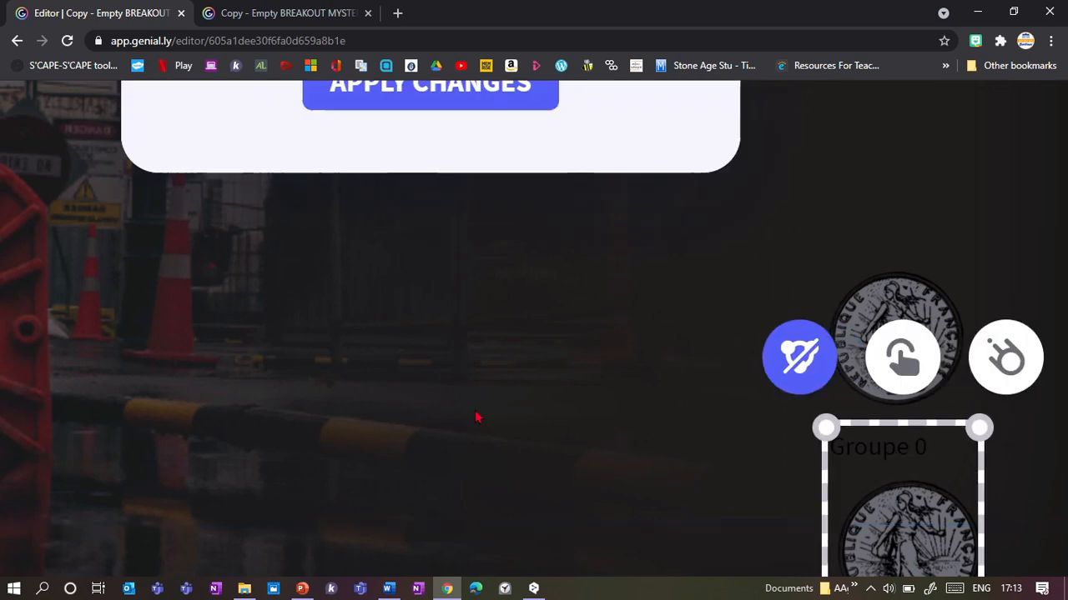
scroll(435, 402, down, 8)
Move the large Groupe coin group onto the red barrier, place the C_OFF0 box over it and group the two
click(495, 310)
drag(496, 310, 660, 446)
drag(366, 273, 649, 488)
shift+click(648, 487)
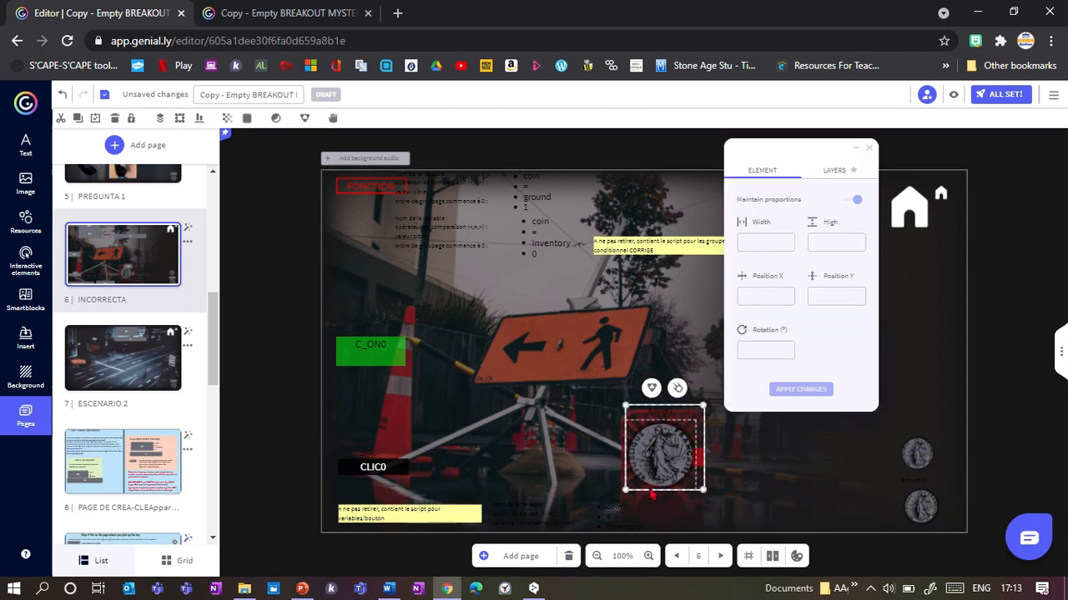
click(651, 390)
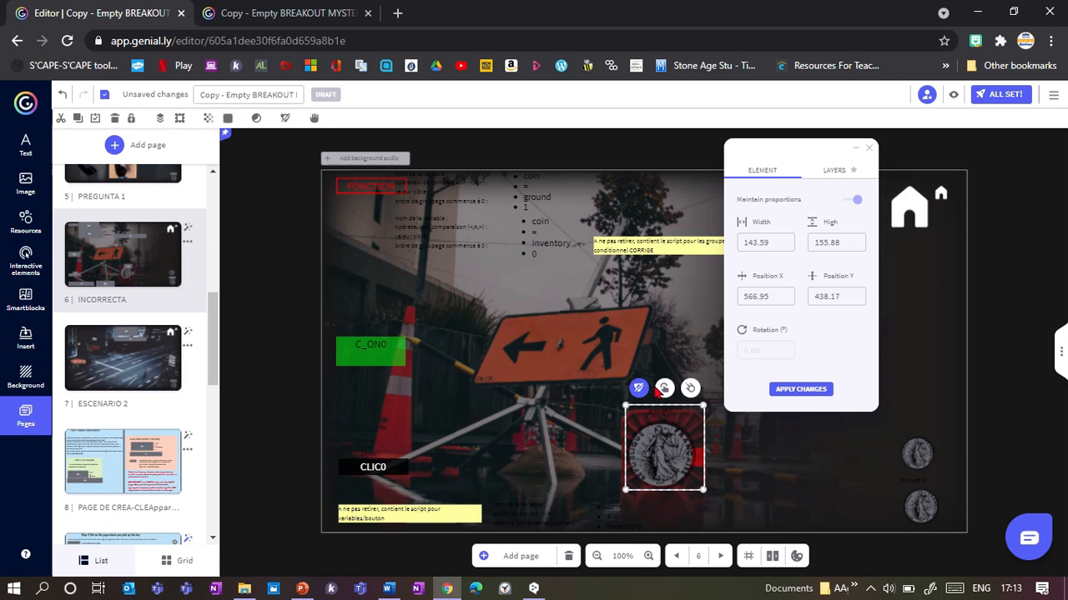
click(868, 148)
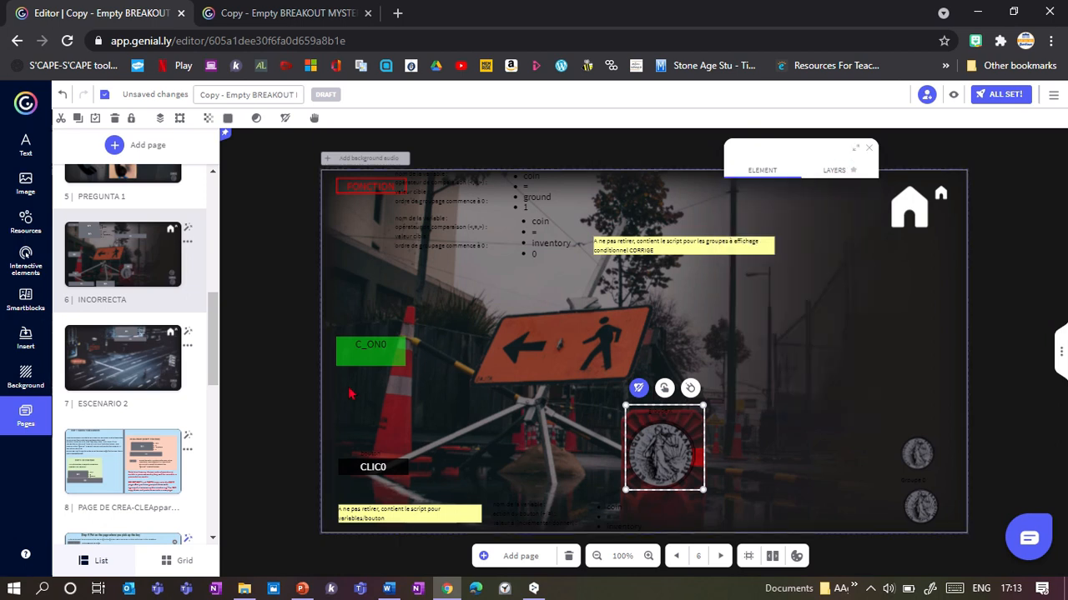
Place the C_ON0 box in front of the upper small coin, group the two and move the group over the Groupe coin below
drag(372, 352, 934, 454)
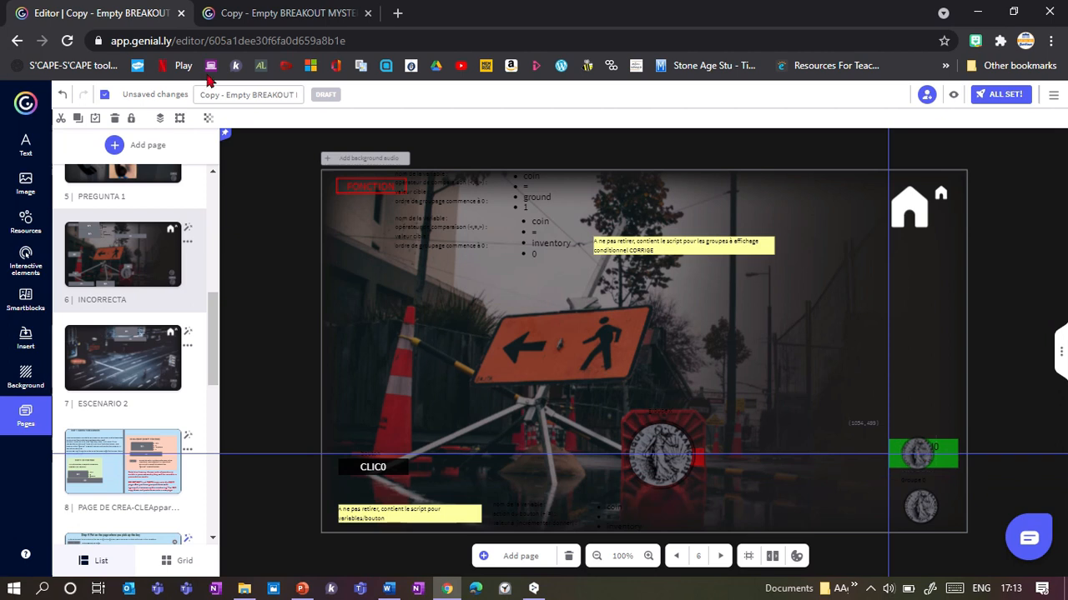
click(161, 117)
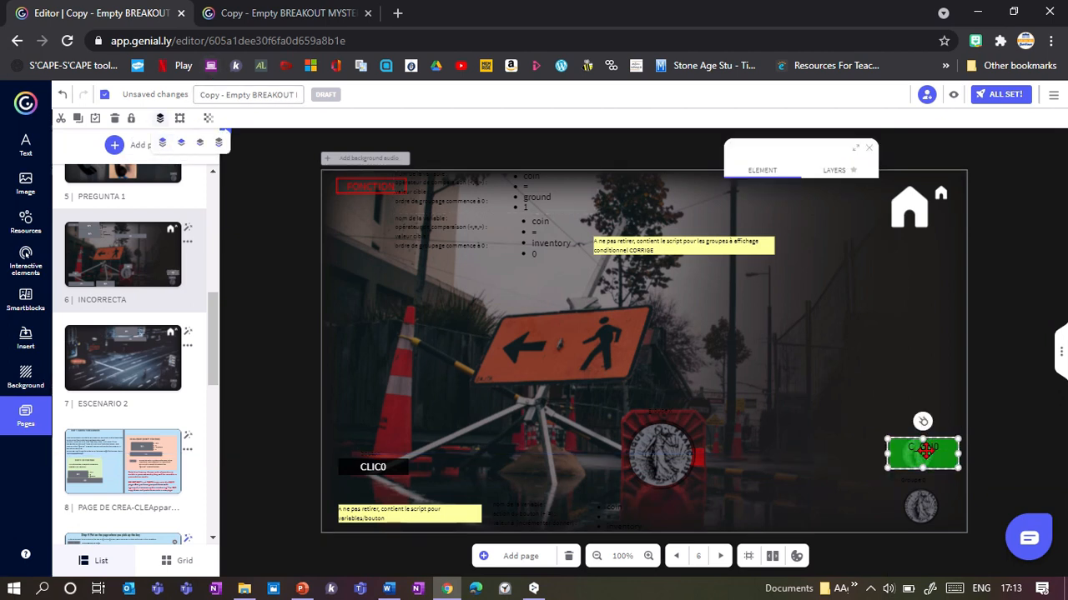
drag(996, 425, 878, 467)
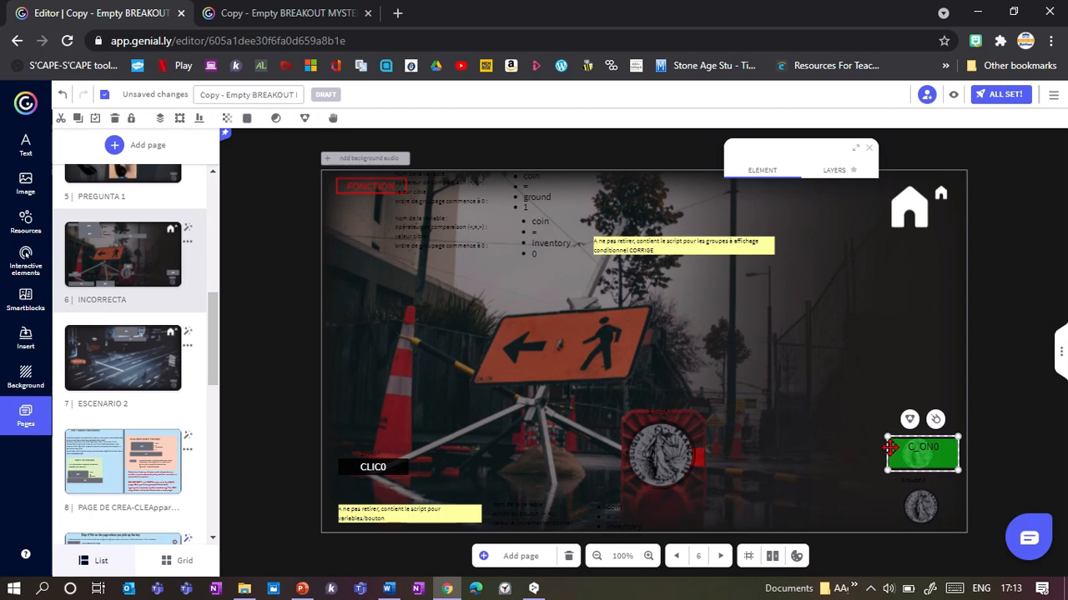
click(910, 420)
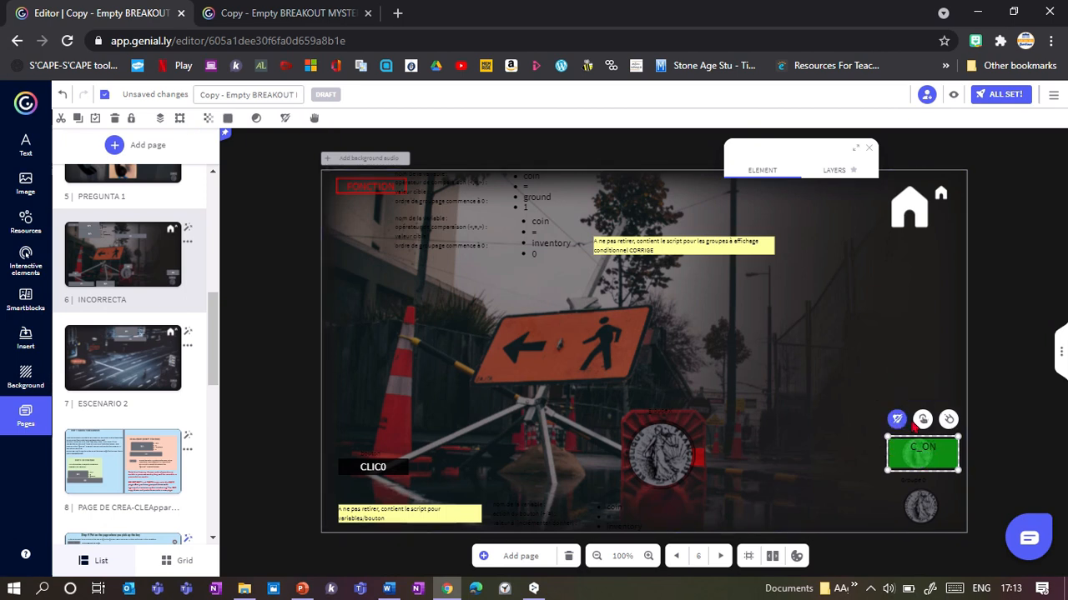
drag(917, 451, 918, 507)
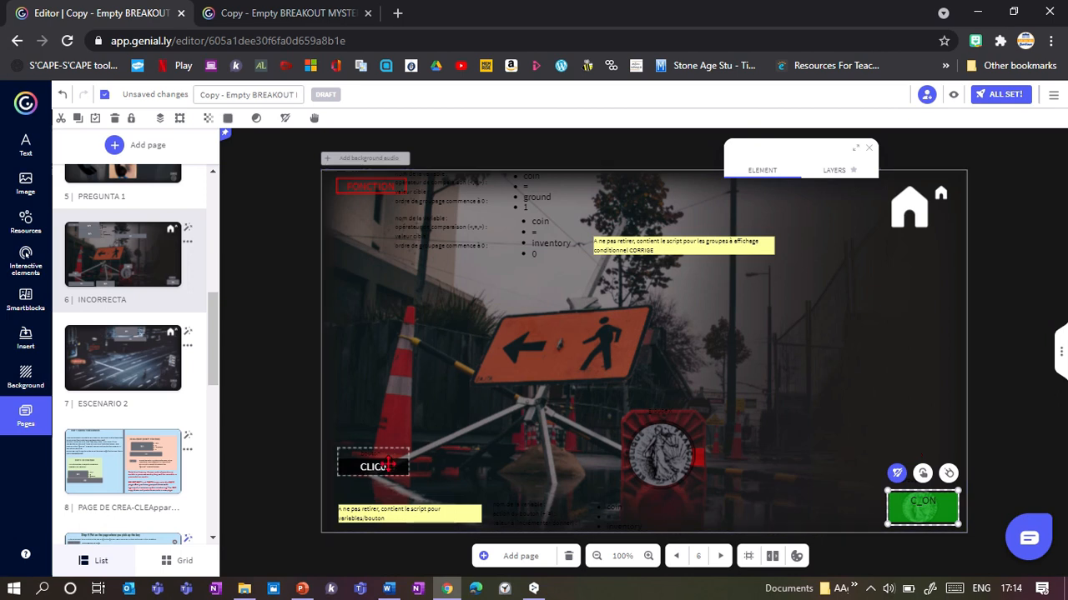
Move the CLIC0 button just below the repositioned inventory variable text, and the button's variable text above the yellow conditional-display note
drag(554, 421, 532, 286)
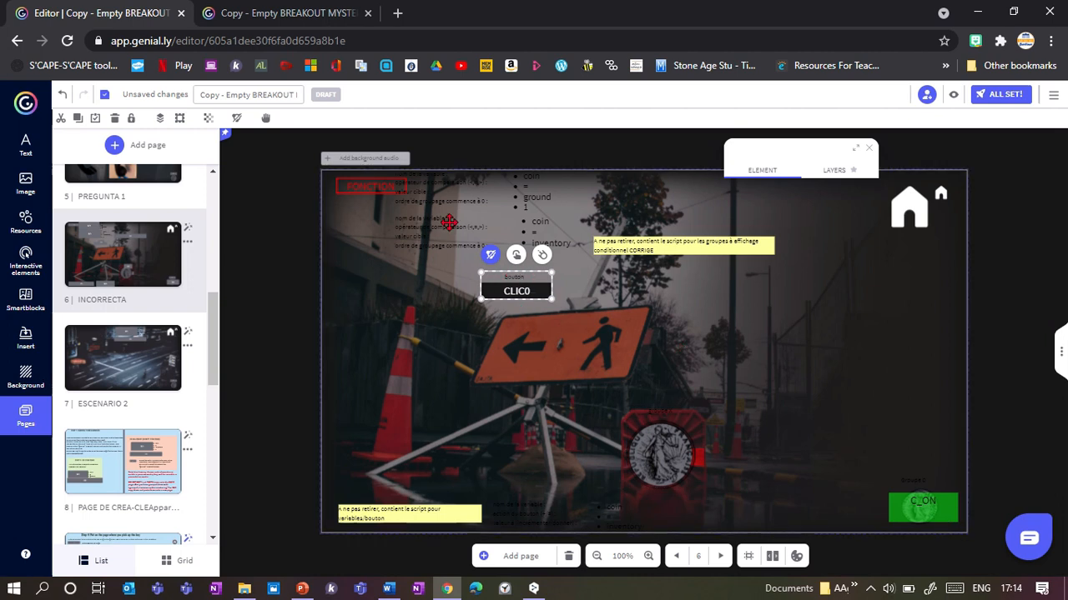
drag(435, 226, 421, 237)
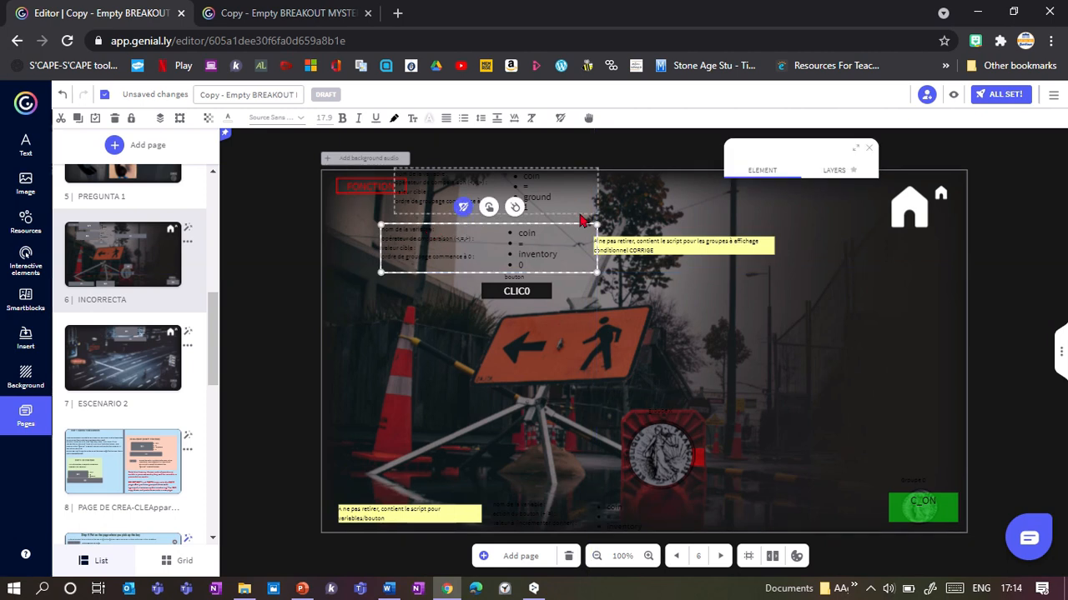
drag(539, 509, 727, 205)
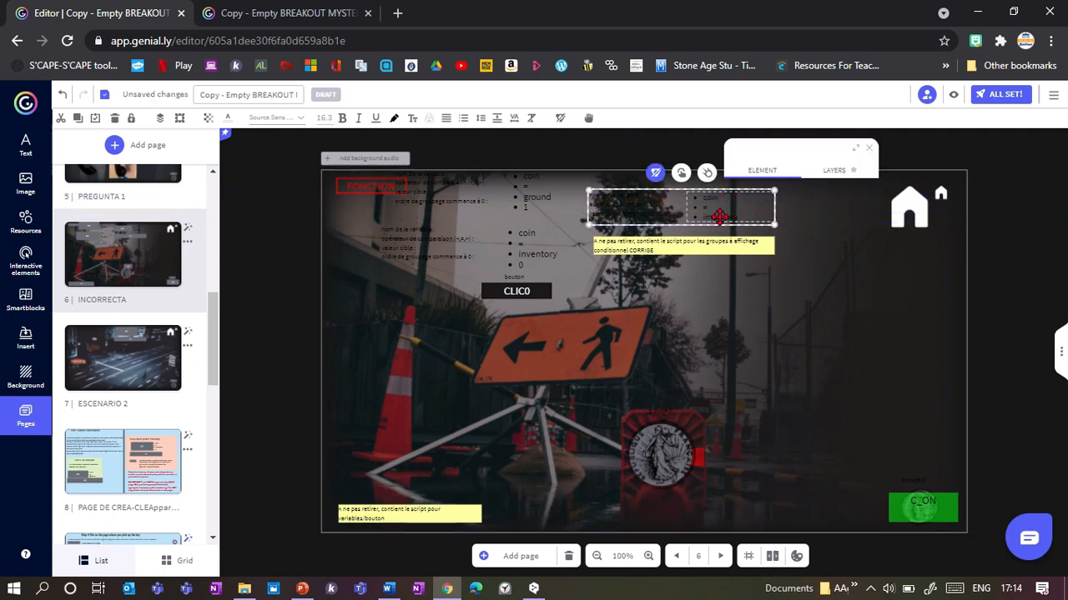
drag(667, 204, 742, 206)
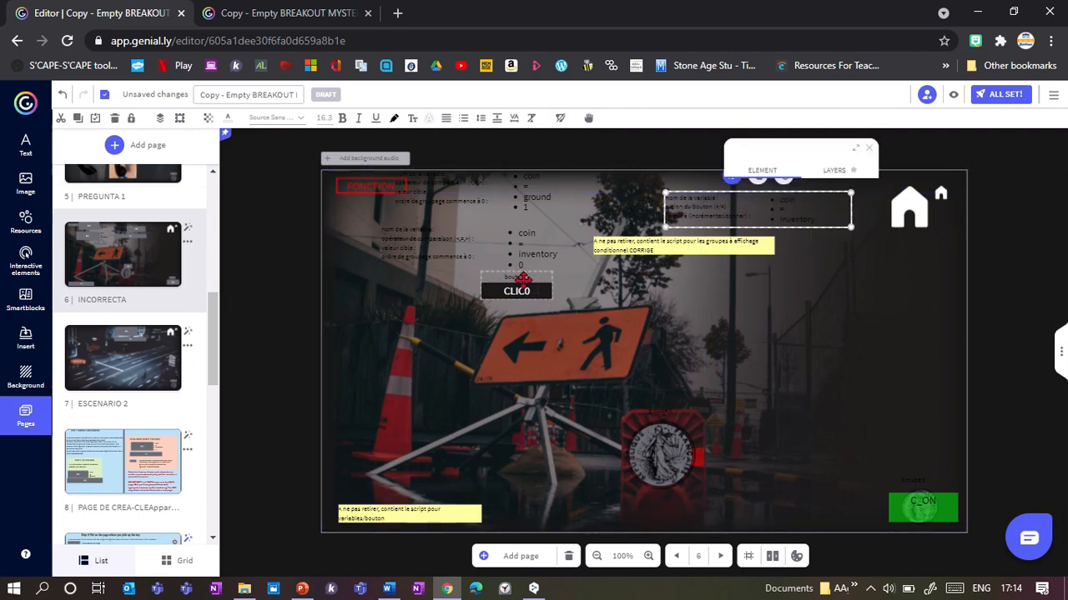
drag(514, 293, 503, 305)
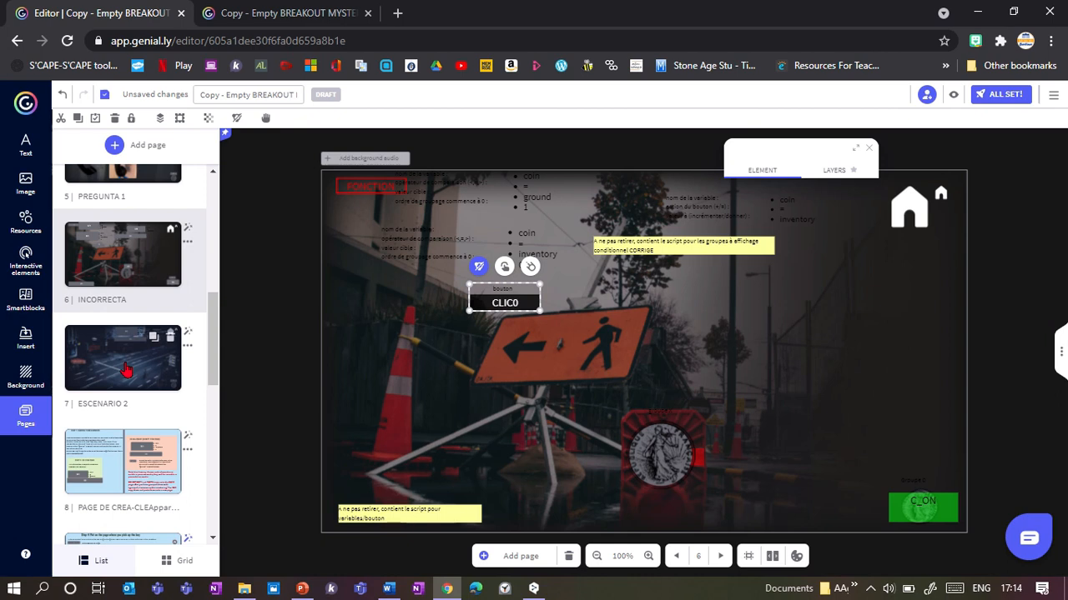
Ungroup the CLIC0 button and enlarge its black box to a square about the size of the large coin
click(478, 266)
click(508, 304)
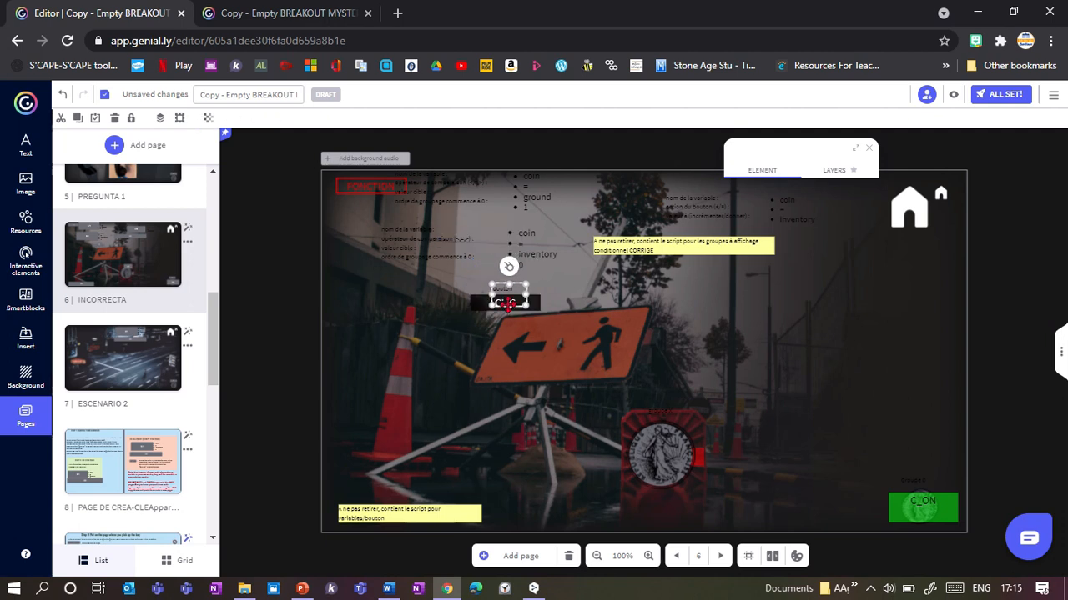
click(498, 309)
drag(504, 310, 504, 351)
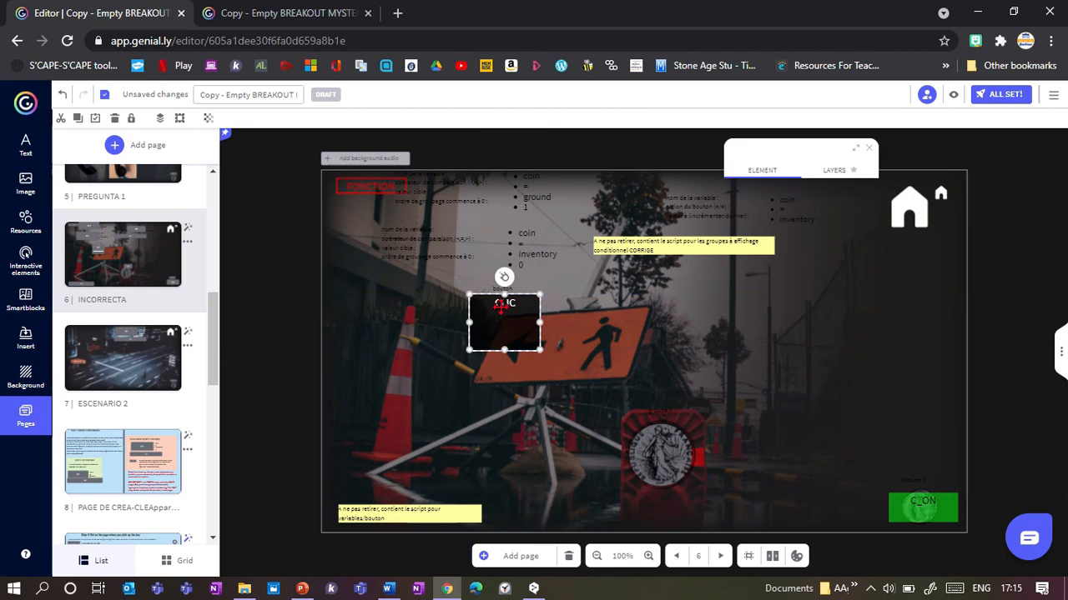
mouse_move(507, 322)
mouse_down()
mouse_move(660, 453)
mouse_move(660, 471)
mouse_move(495, 338)
mouse_move(500, 321)
mouse_move(507, 334)
mouse_move(504, 305)
mouse_up()
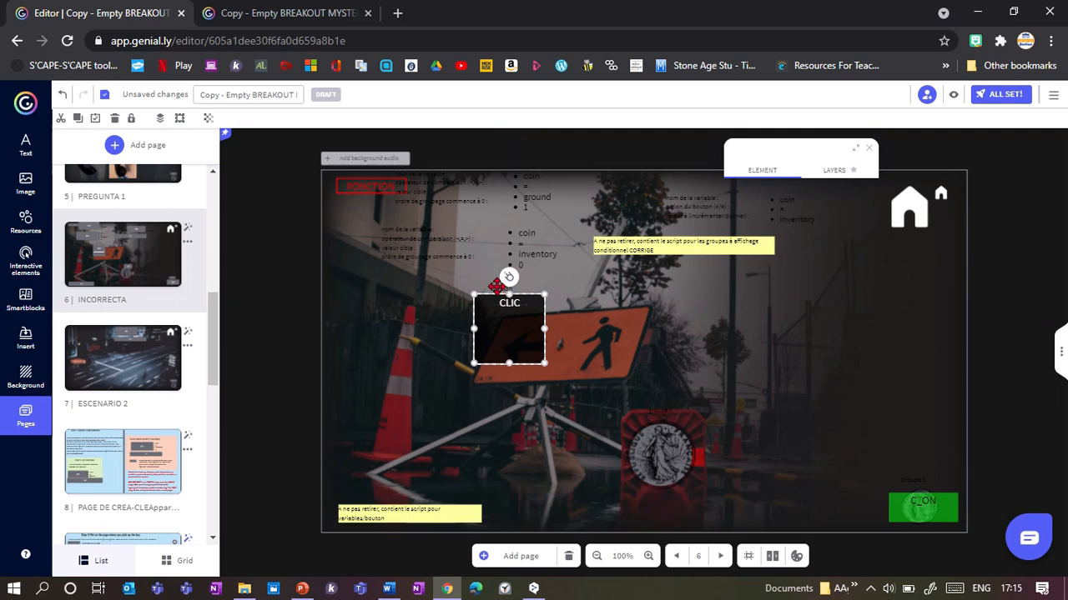
Group the enlarged CLIC box with its bouton label and place the group over the large coin on the barrier
click(498, 289)
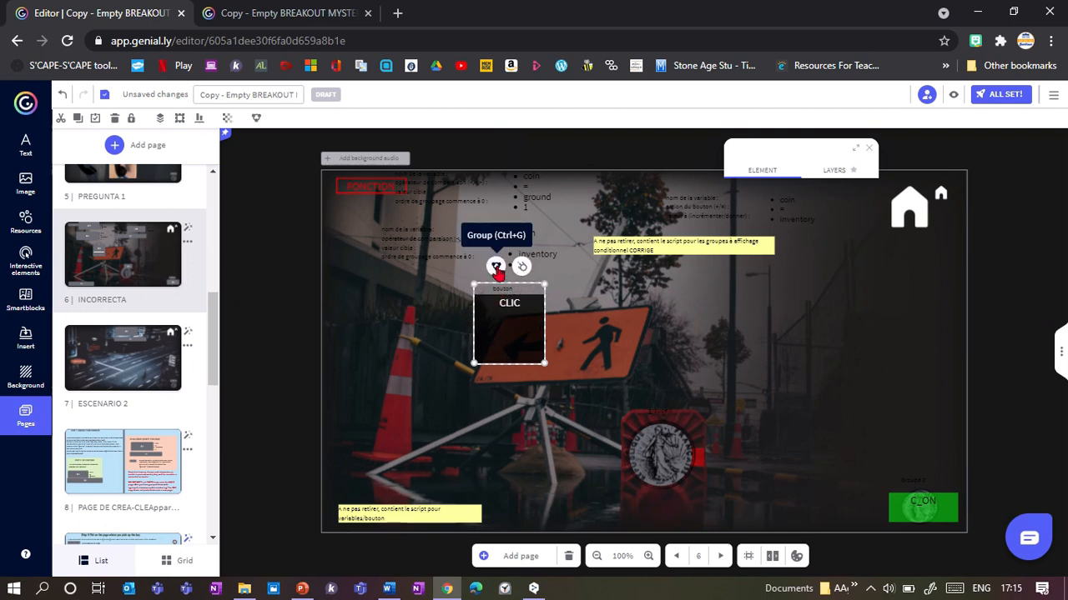
drag(502, 310, 653, 437)
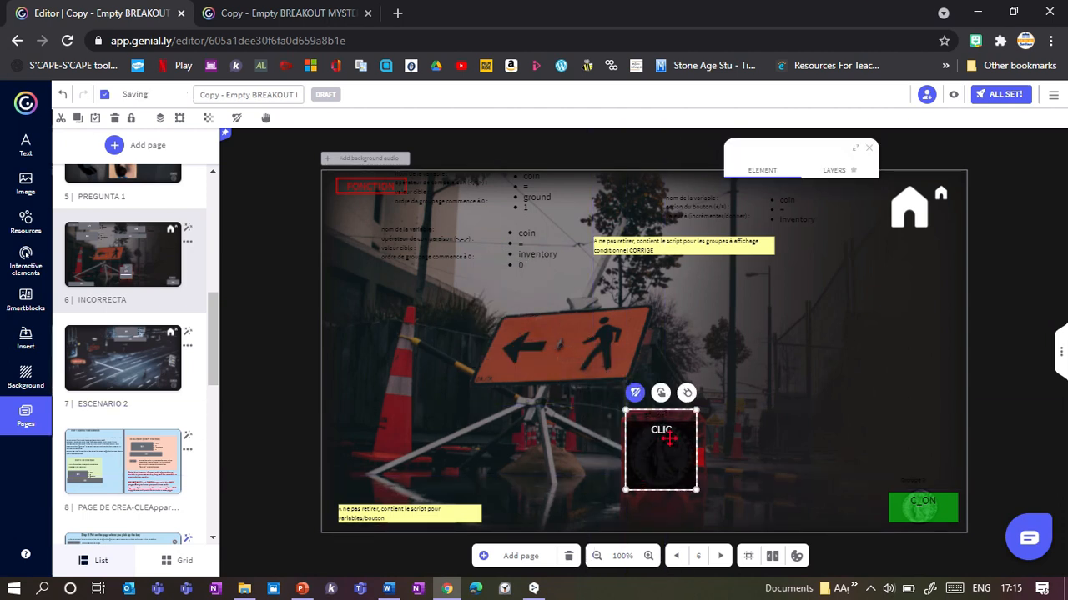
mouse_move(647, 457)
mouse_down()
mouse_move(725, 452)
mouse_move(655, 459)
mouse_up()
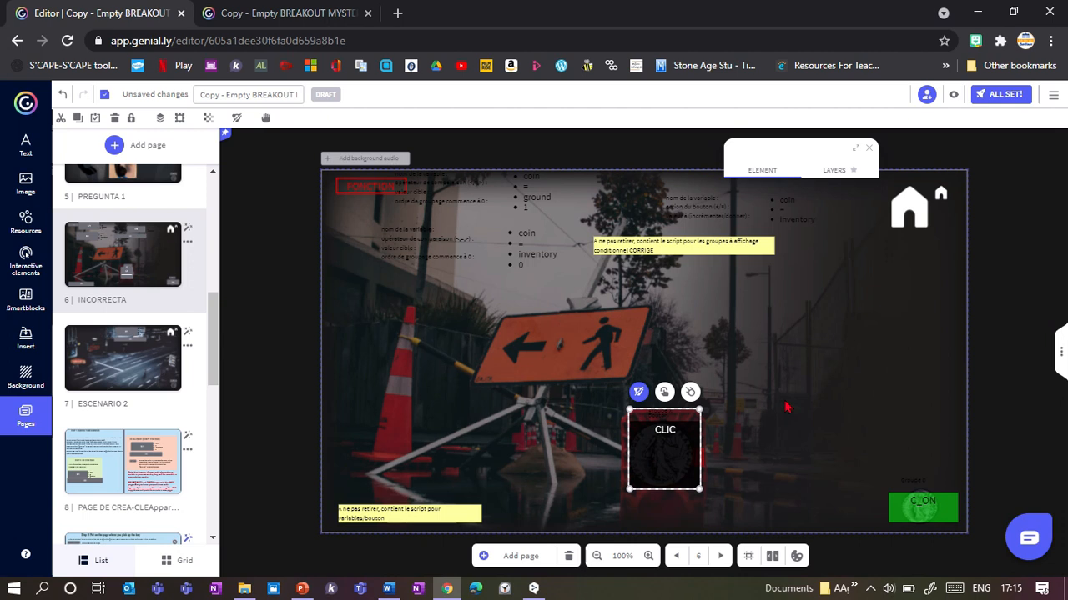
Preview the INCORRECTA page and test picking up the large coin, then return to editing
click(953, 96)
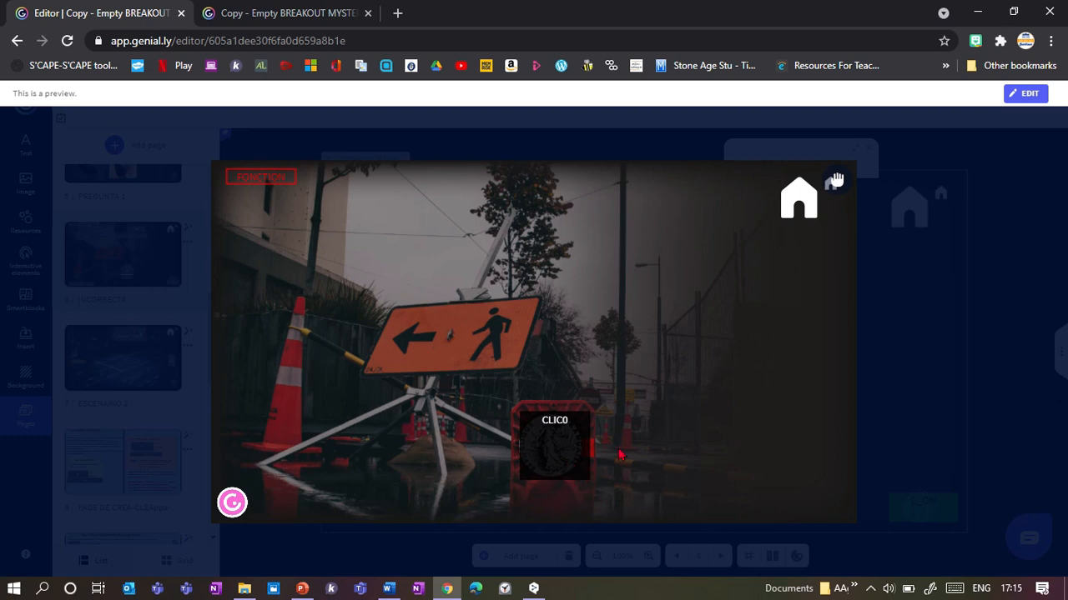
click(558, 453)
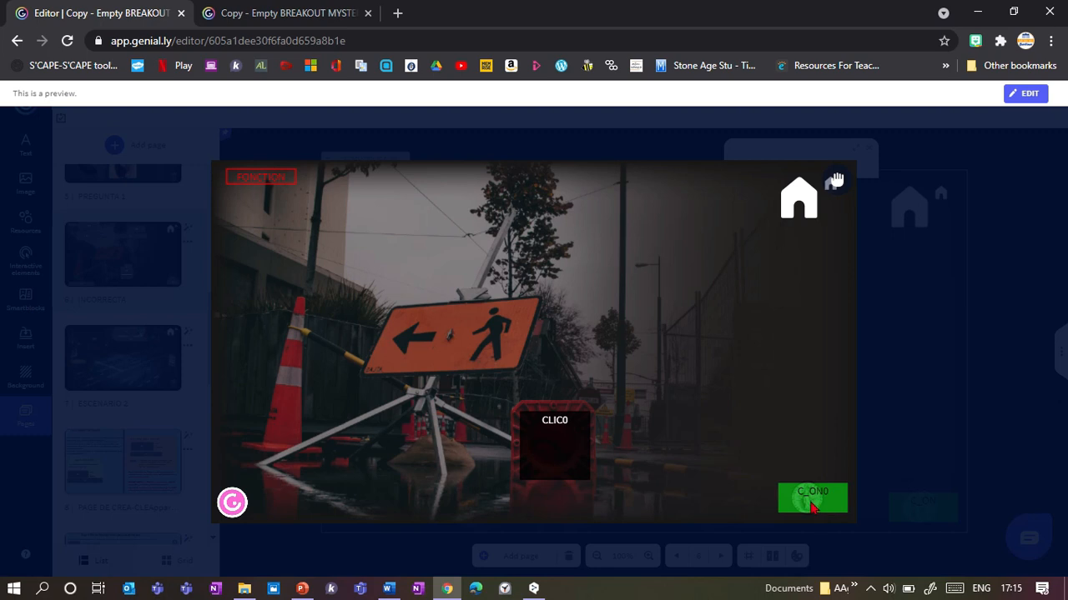
click(880, 434)
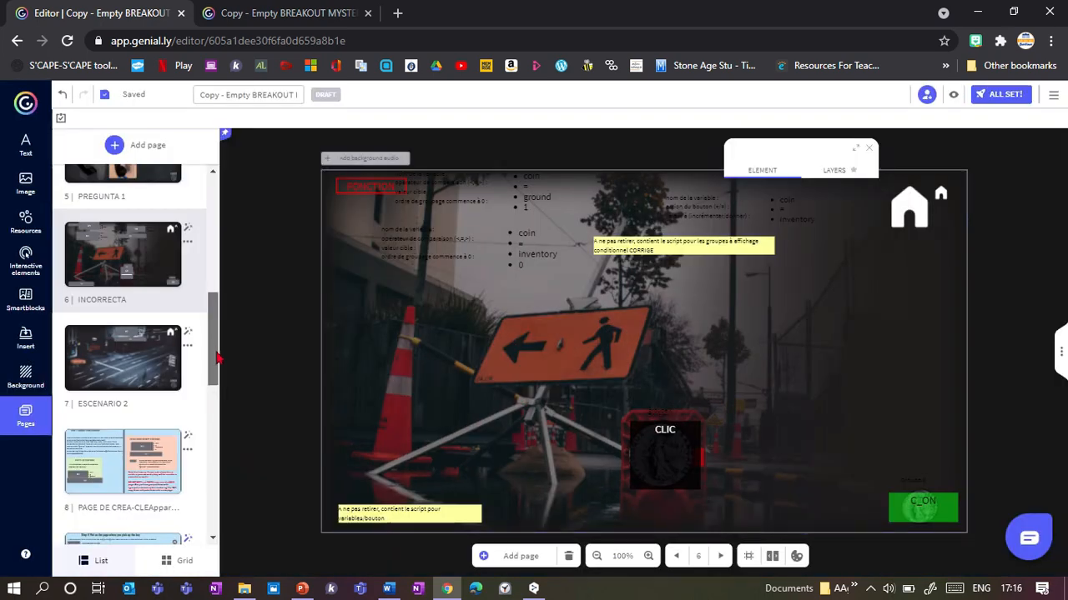
Copy the FONCTION, C_OFF0, CLIC0 and C_ON0 boxes from the Step 5 instructions on page 10
scroll(215, 359, down, 1)
drag(216, 352, 216, 350)
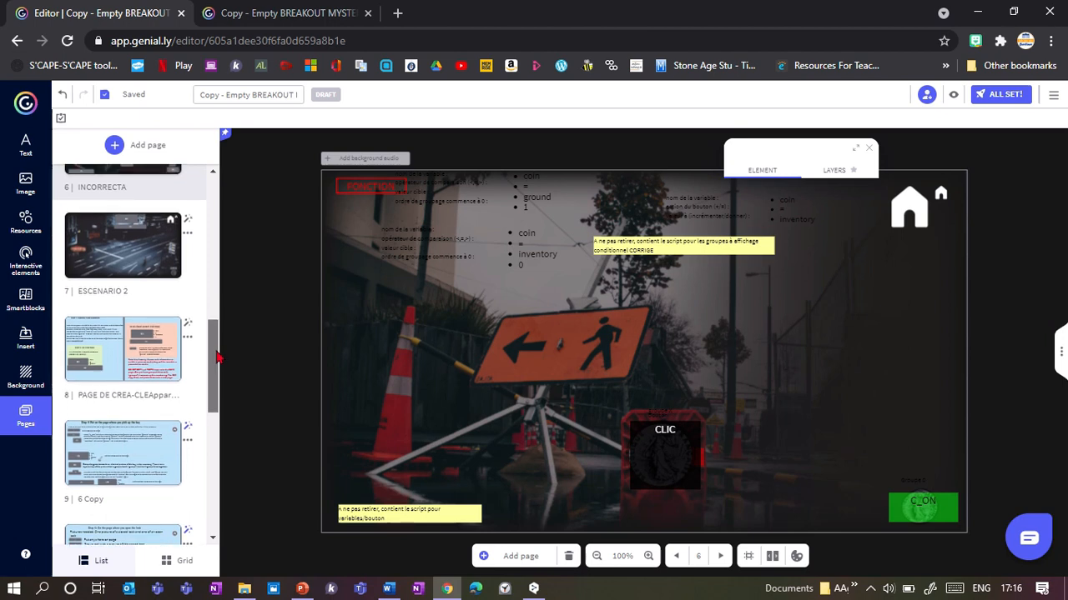
scroll(219, 357, down, 4)
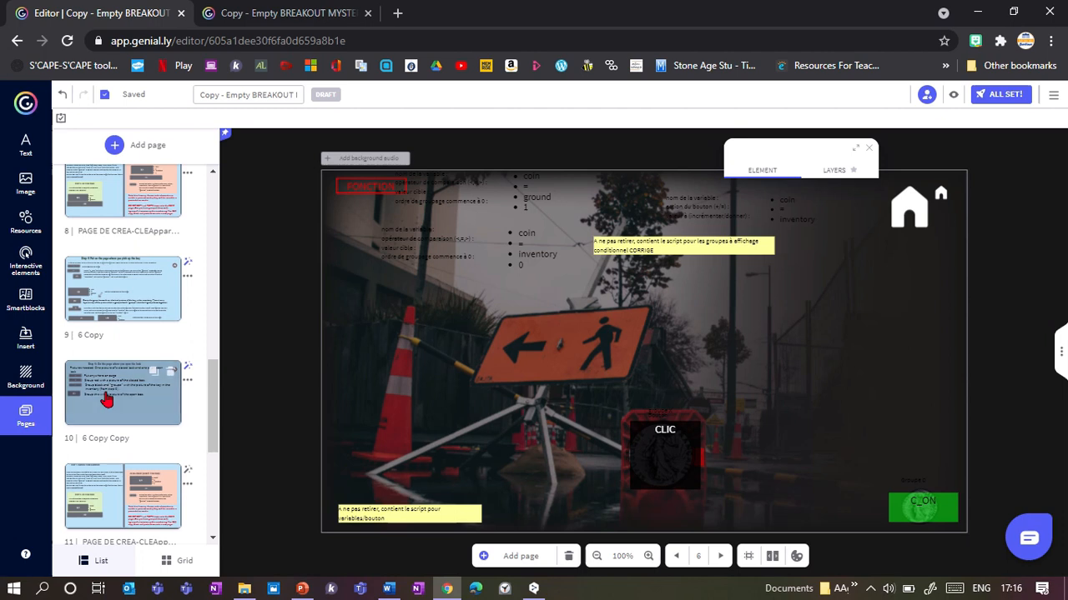
click(171, 386)
drag(409, 412, 363, 260)
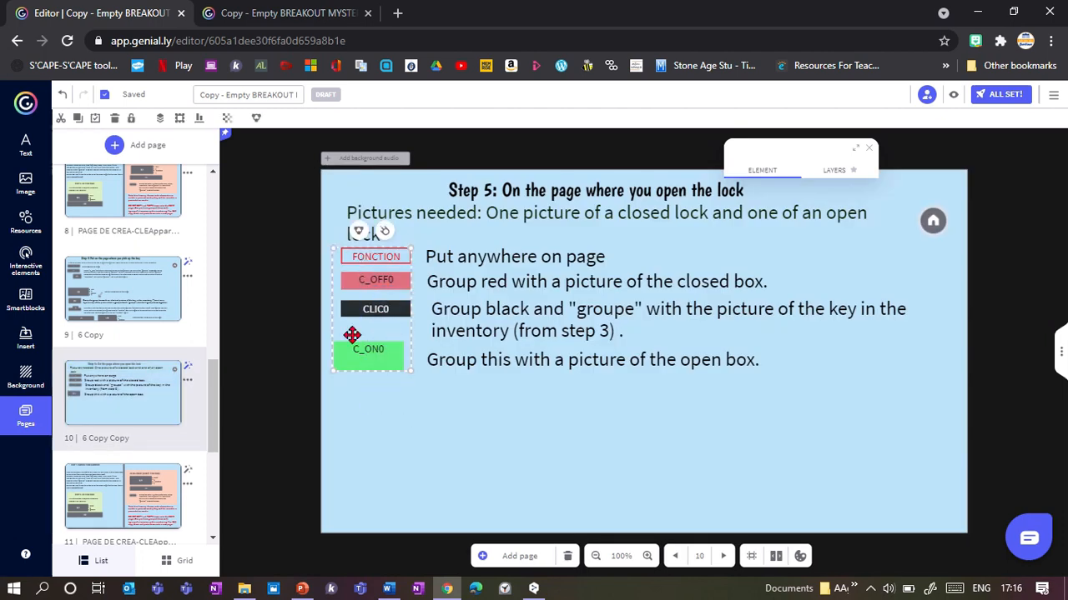
Paste the copied code boxes onto the PREGUNTA 1 page and move them to its upper-left corner
drag(218, 425, 218, 317)
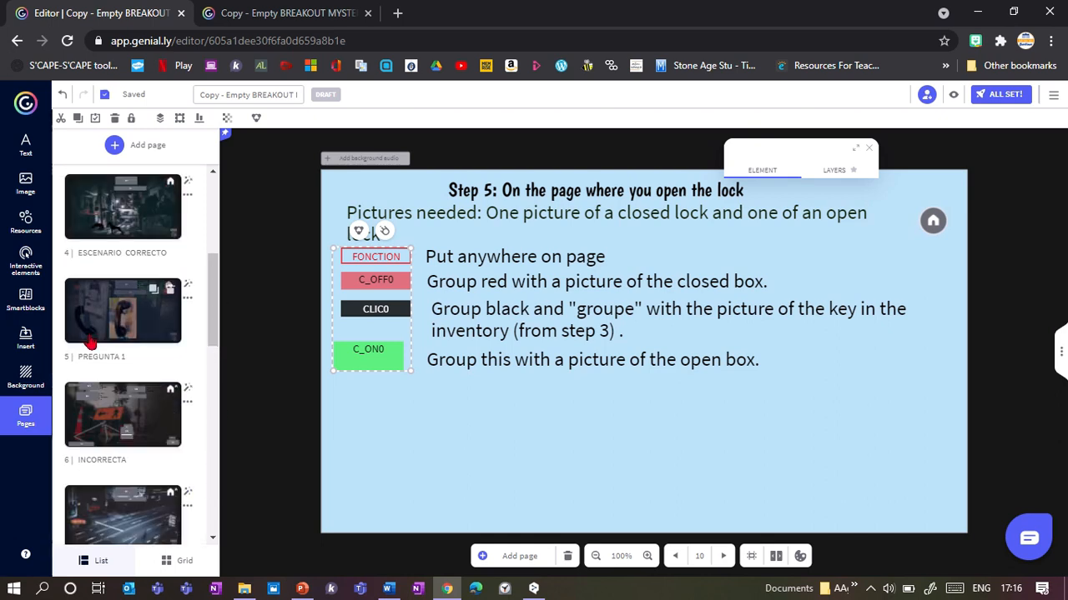
click(123, 310)
key(ctrl+v)
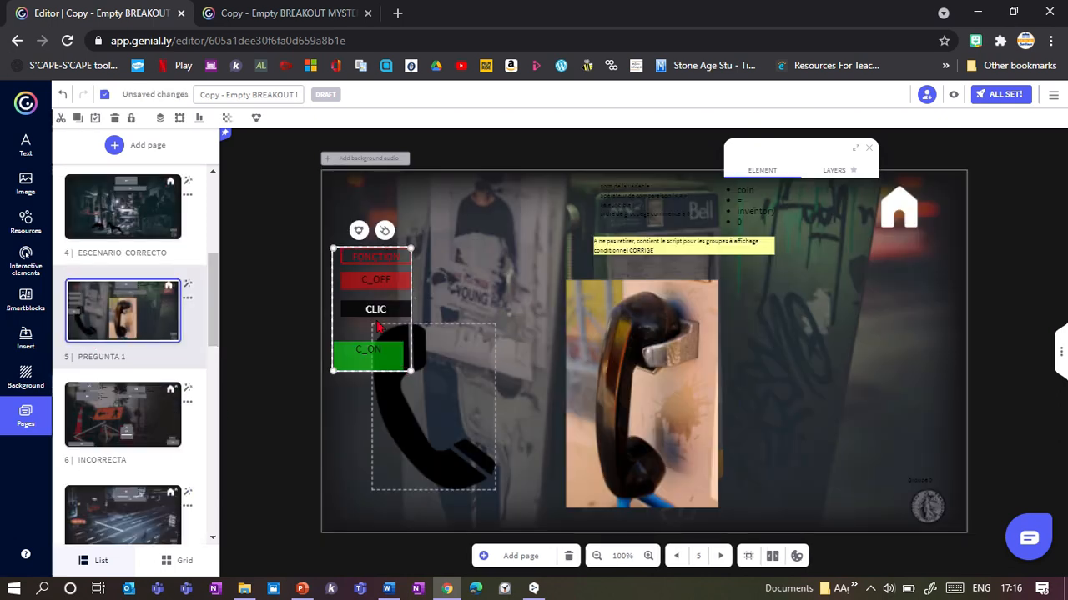
drag(375, 307, 352, 187)
double_click(374, 187)
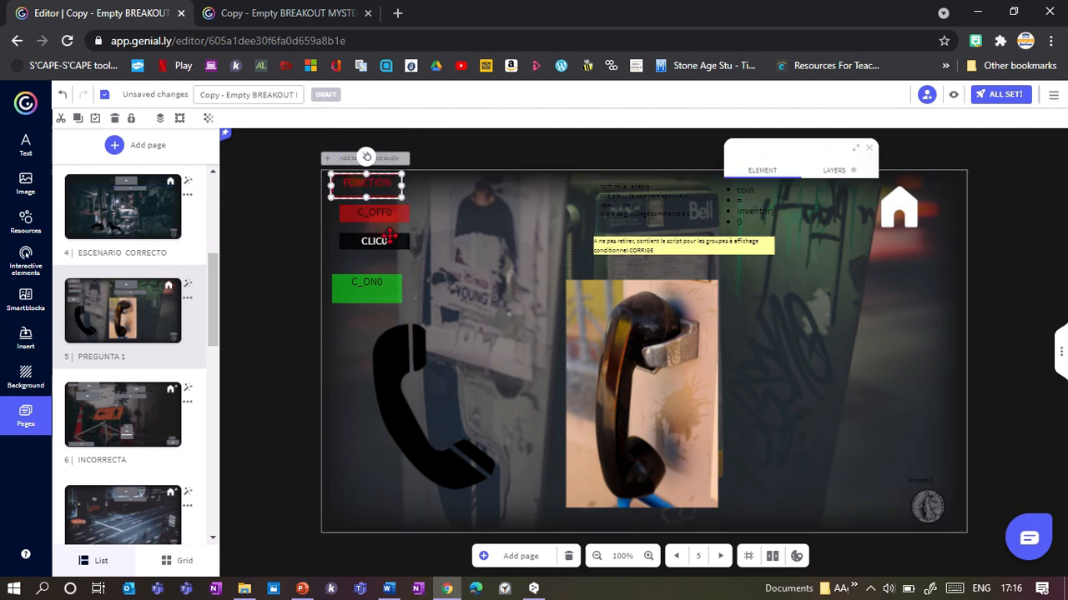
Place the CLIC0 box over the Groupe coin on PREGUNTA 1 and group it with the coin and label
drag(390, 237, 940, 514)
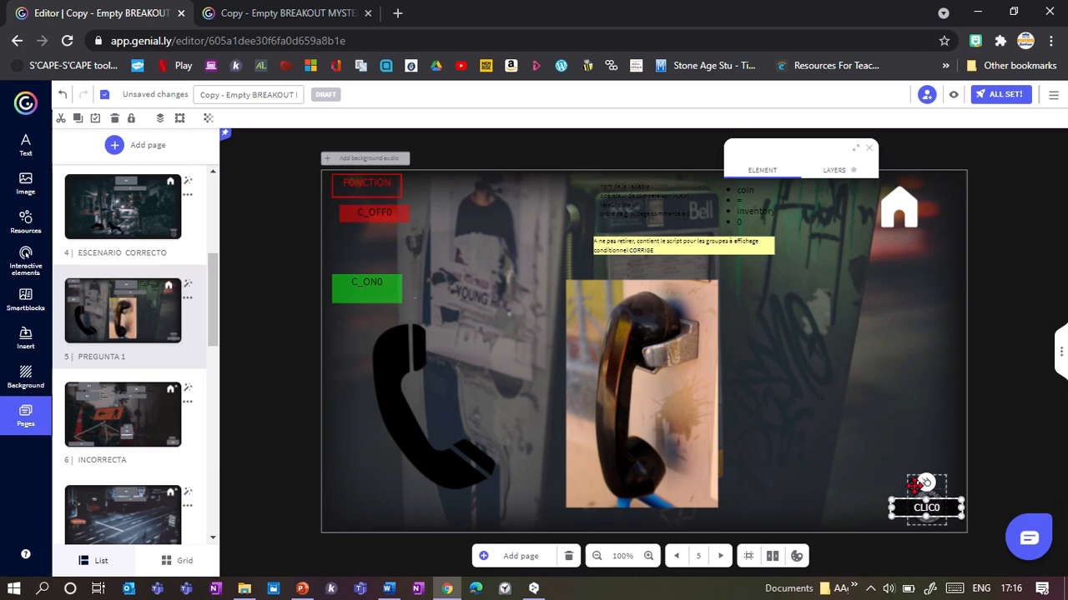
shift+click(916, 487)
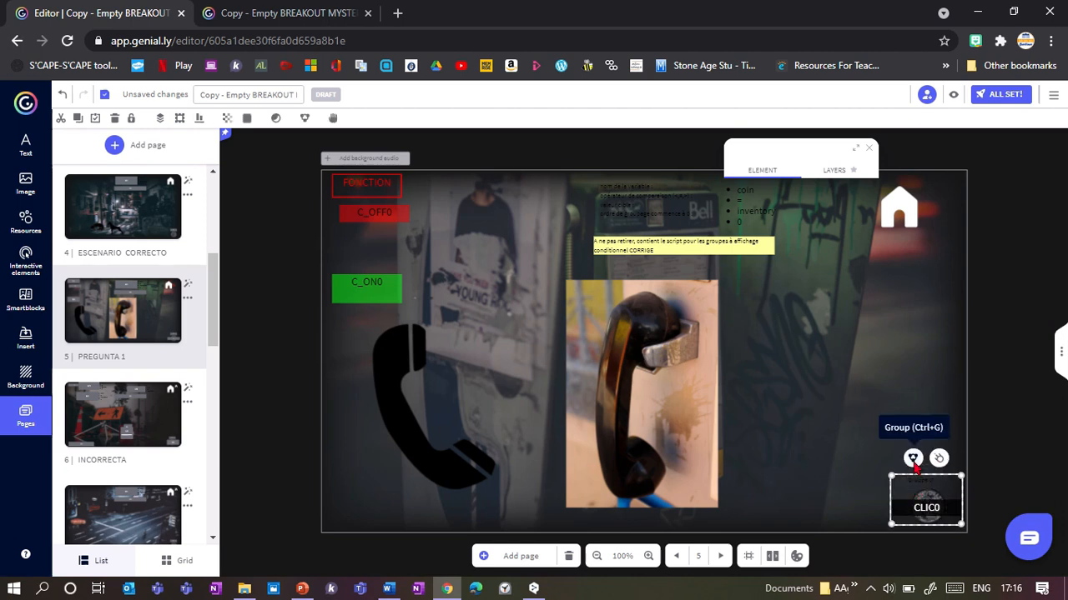
click(914, 458)
Place the C_OFF0 box over the telephone photo and group the two
click(595, 407)
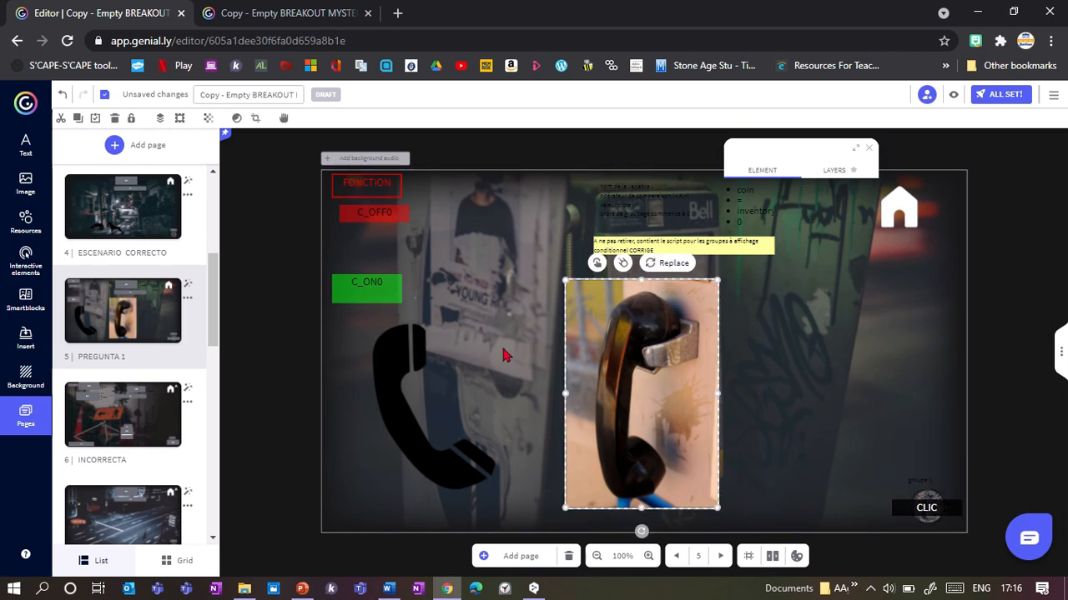
drag(375, 207, 606, 356)
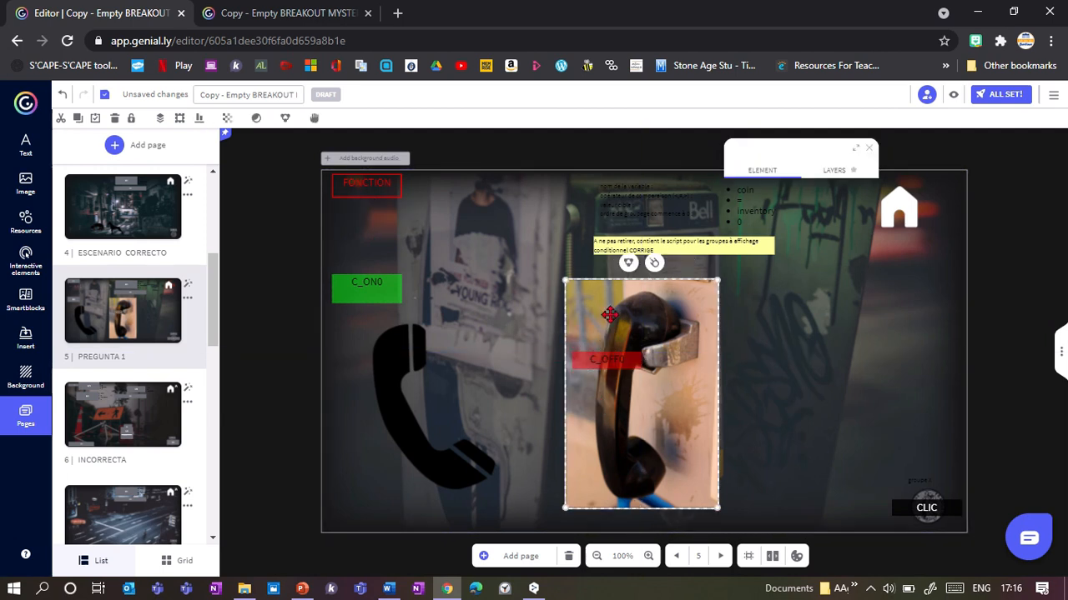
click(625, 264)
Place the C_ON0 box over the black telephone receiver on PREGUNTA 1 and group the two
drag(347, 277, 387, 341)
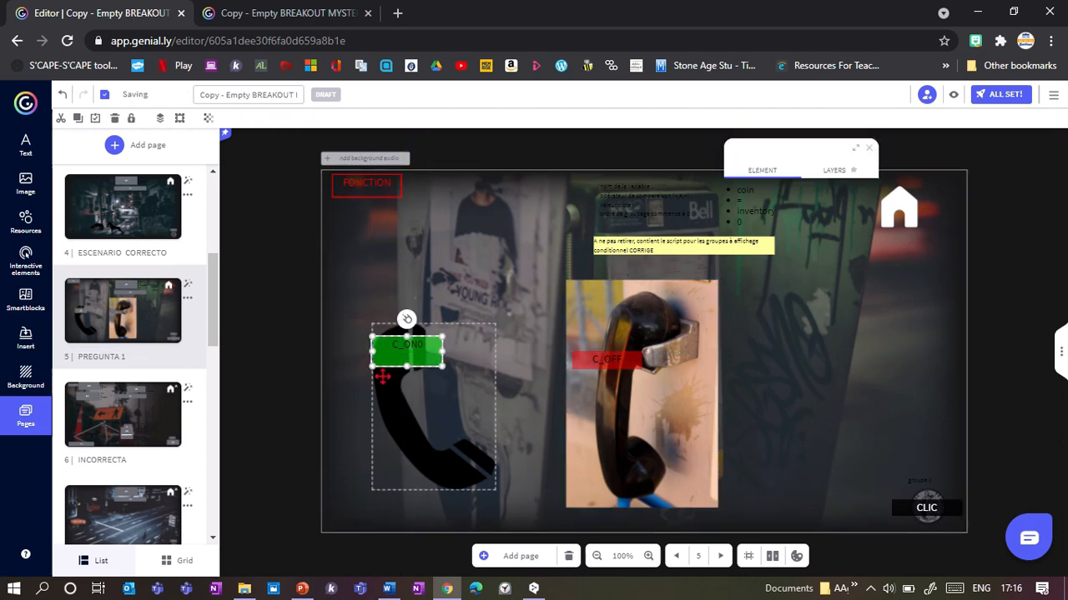
shift+click(384, 380)
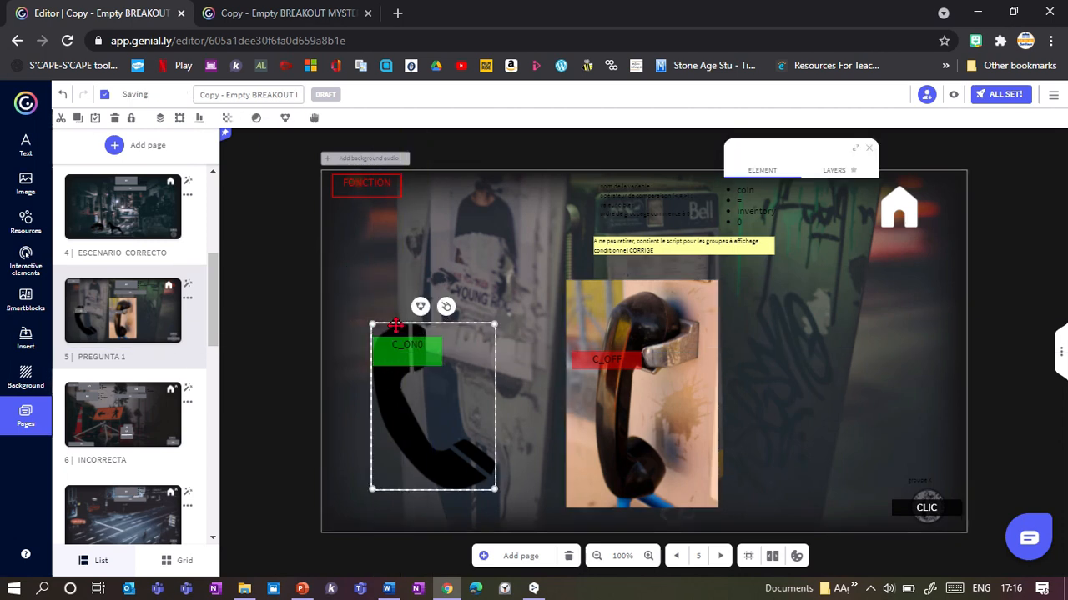
click(419, 307)
Move the grouped black receiver with C_ON0 onto the telephone photo and preview the PREGUNTA 1 page
drag(393, 386, 588, 398)
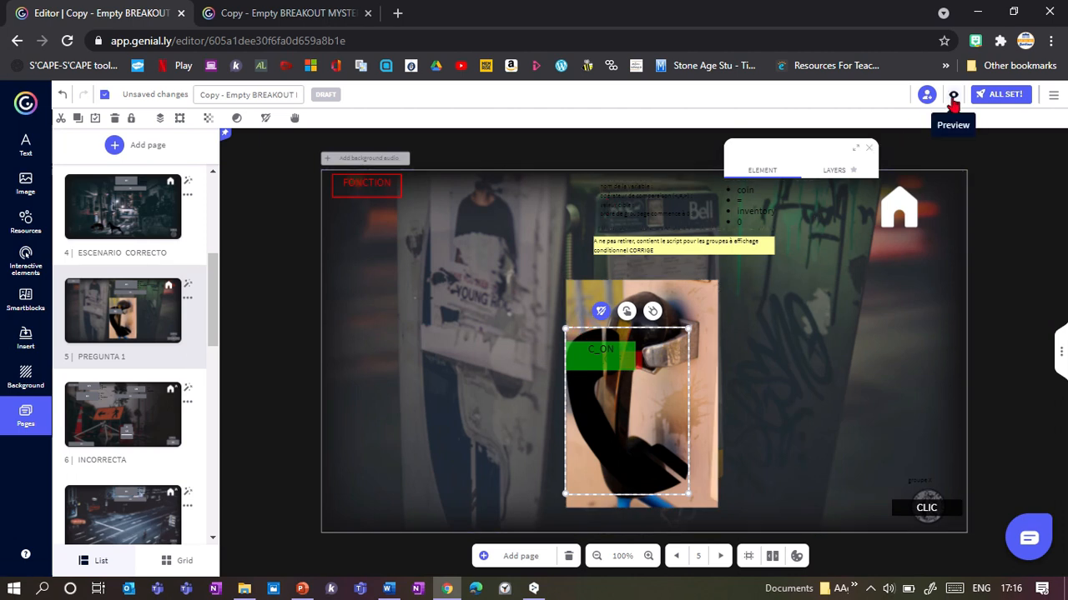
click(953, 95)
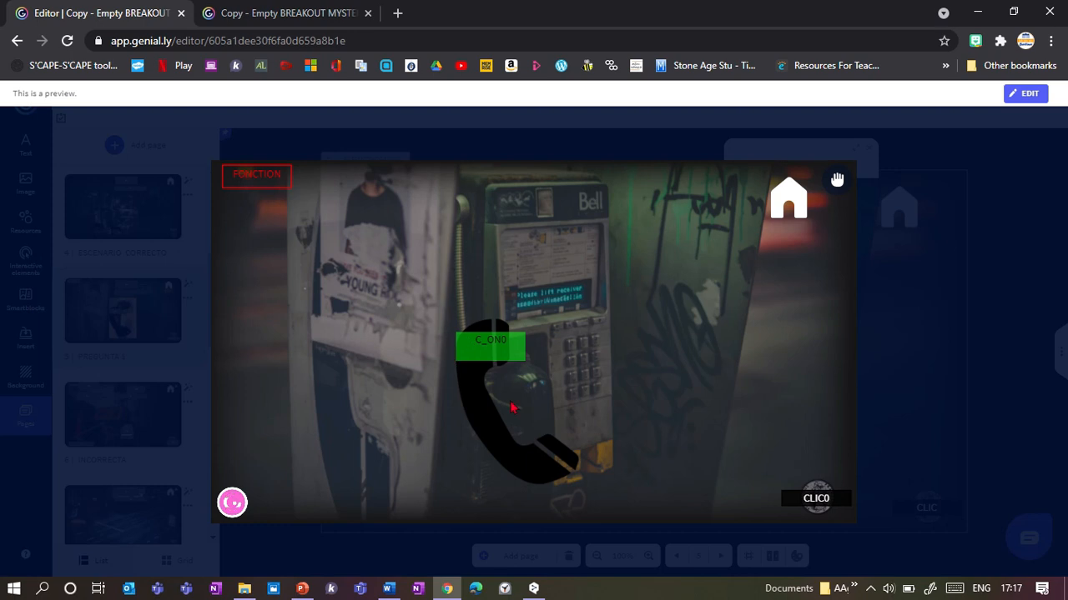
click(897, 455)
Copy the meat = ground variable block from Step 2 on page 11 to the HOME page, below the coin's yellow script box
drag(215, 309, 127, 429)
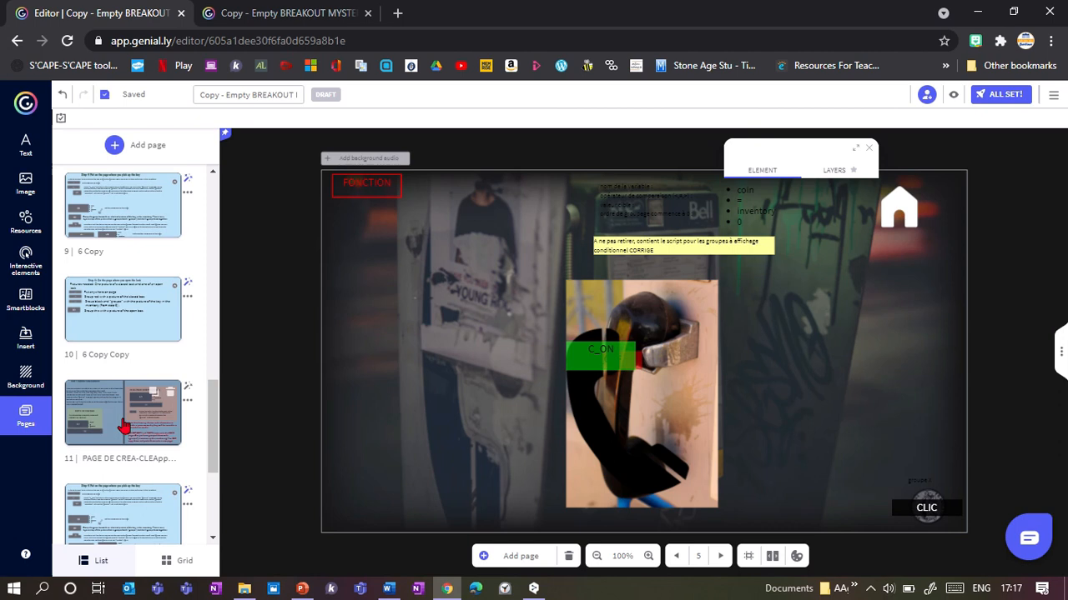
click(124, 427)
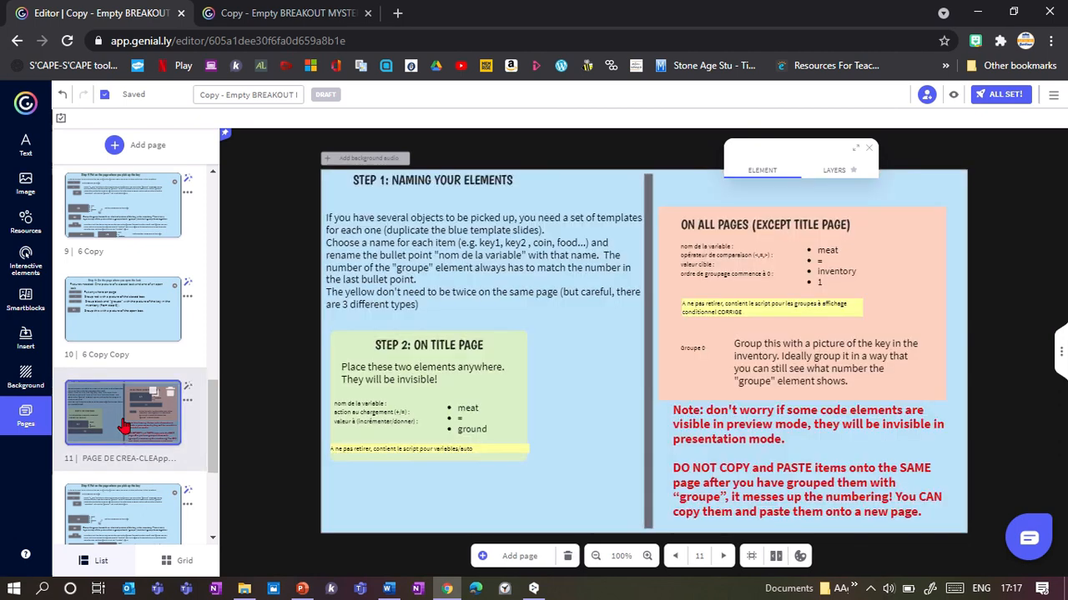
click(480, 406)
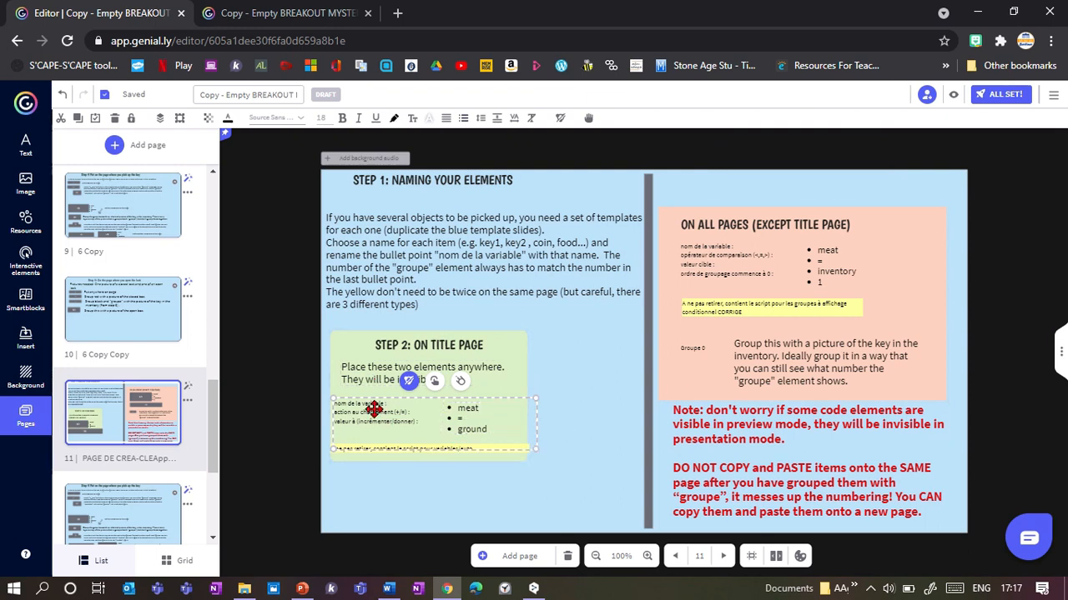
drag(370, 402, 376, 394)
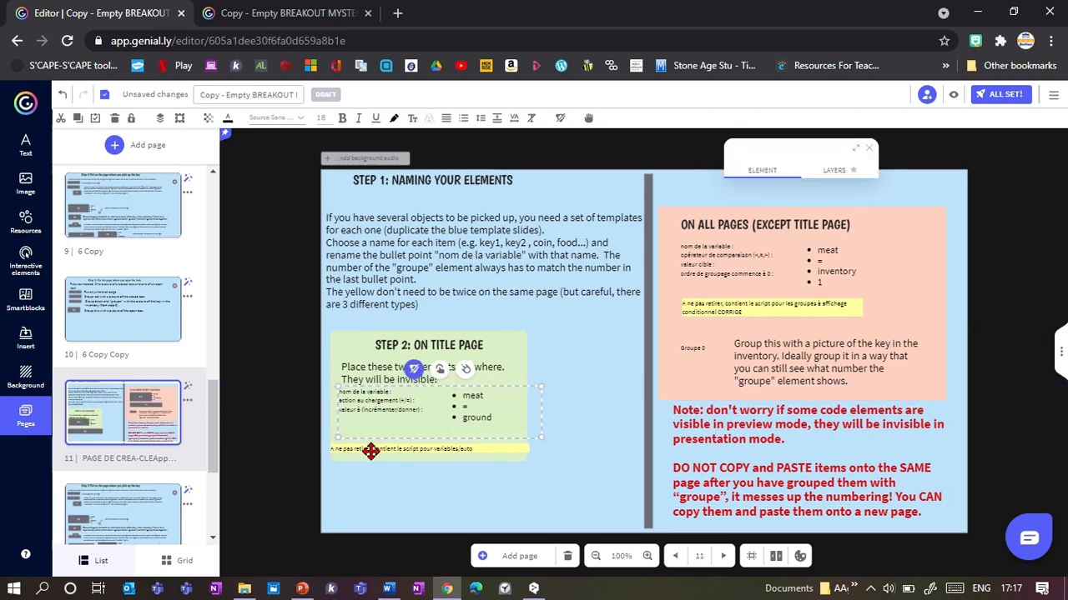
drag(216, 434, 218, 253)
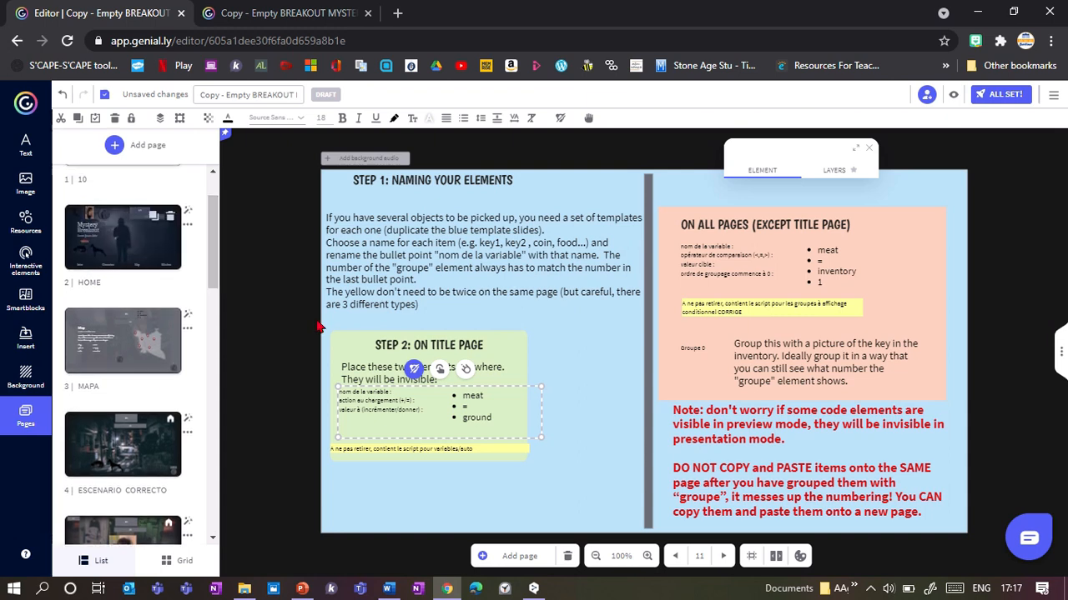
key(ctrl+v)
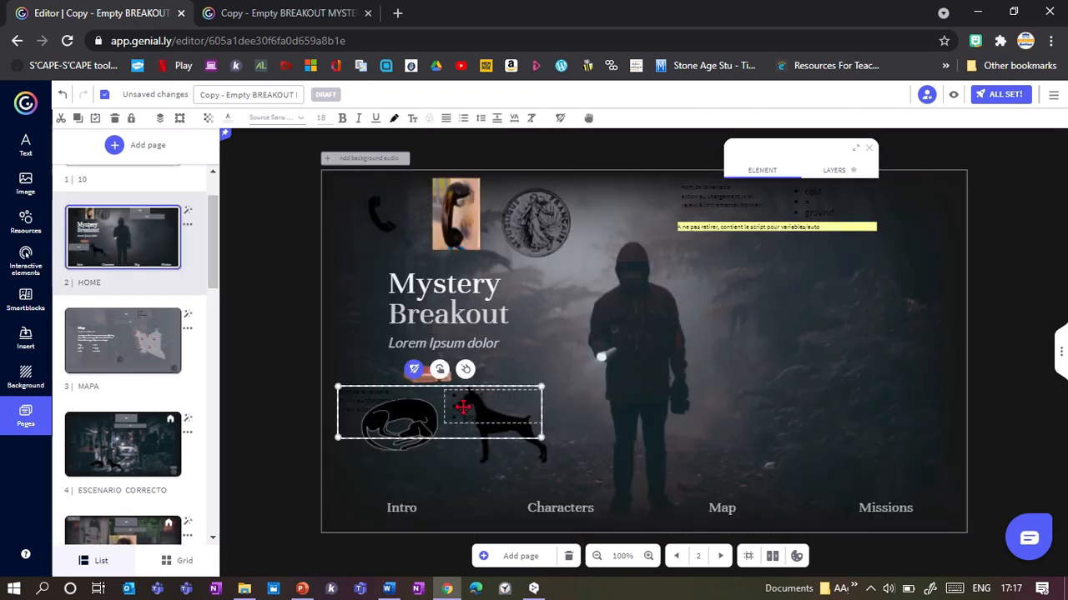
drag(463, 407, 789, 265)
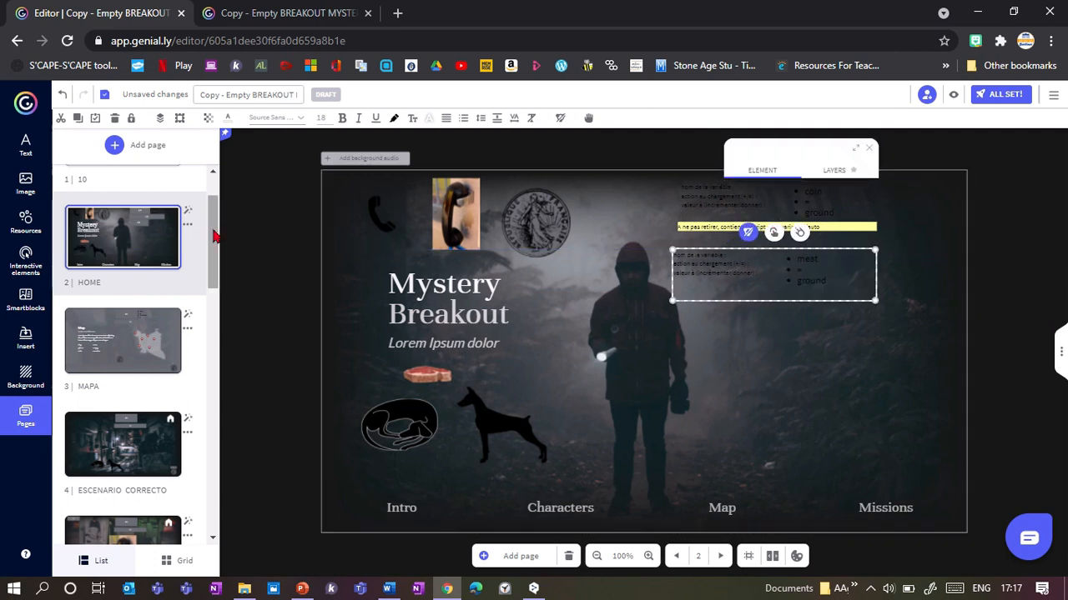
Open the coin template page, page 8, with the code block for all pages except the title page
drag(215, 240, 214, 382)
click(97, 244)
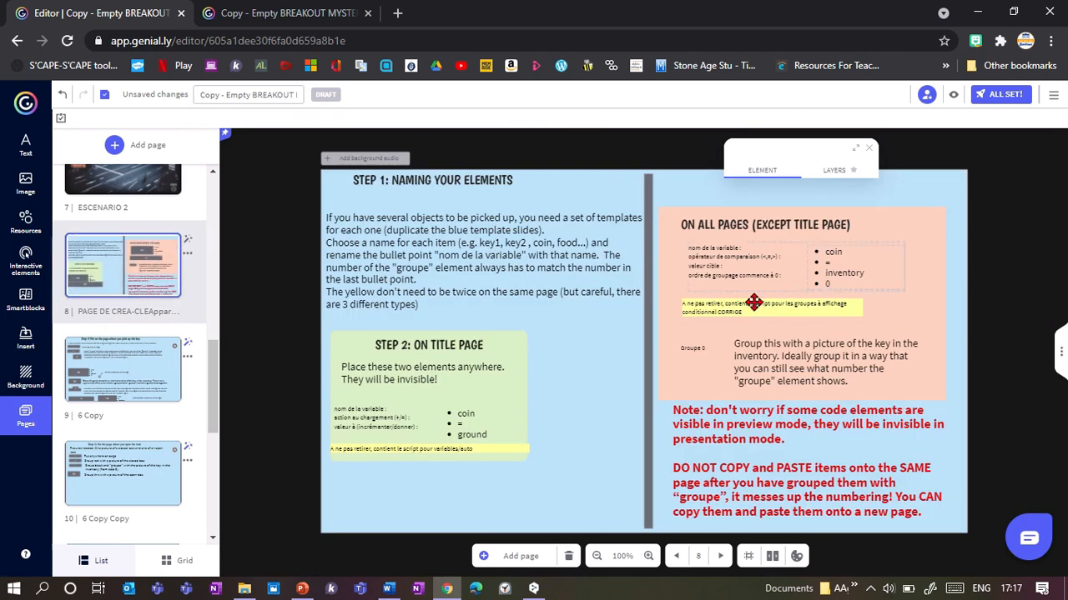